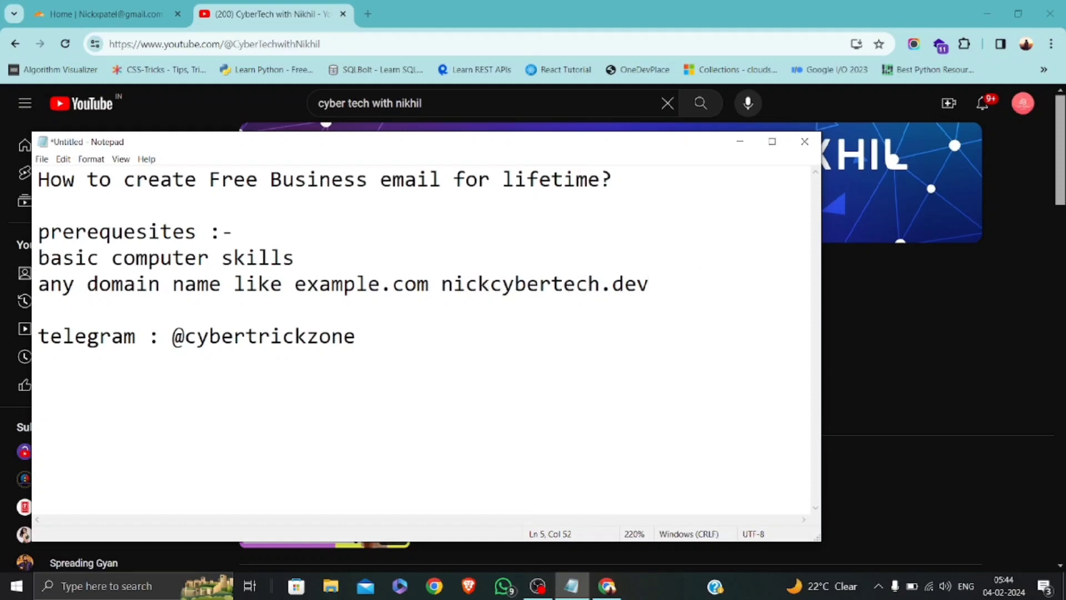
# Clean up the stray characters typed after the domain name.
pyautogui.write('.pa')
pyautogui.press('BackSpace')
pyautogui.press('BackSpace')
pyautogui.write('pa')
pyautogui.press('BackSpace')
pyautogui.press('BackSpace')
pyautogui.press('BackSpace')
pyautogui.write('a')
pyautogui.press('BackSpace')
# Open the patel.lol site overview in Cloudflare, then return to the empty line below the notes.
pyautogui.click(85, 4)
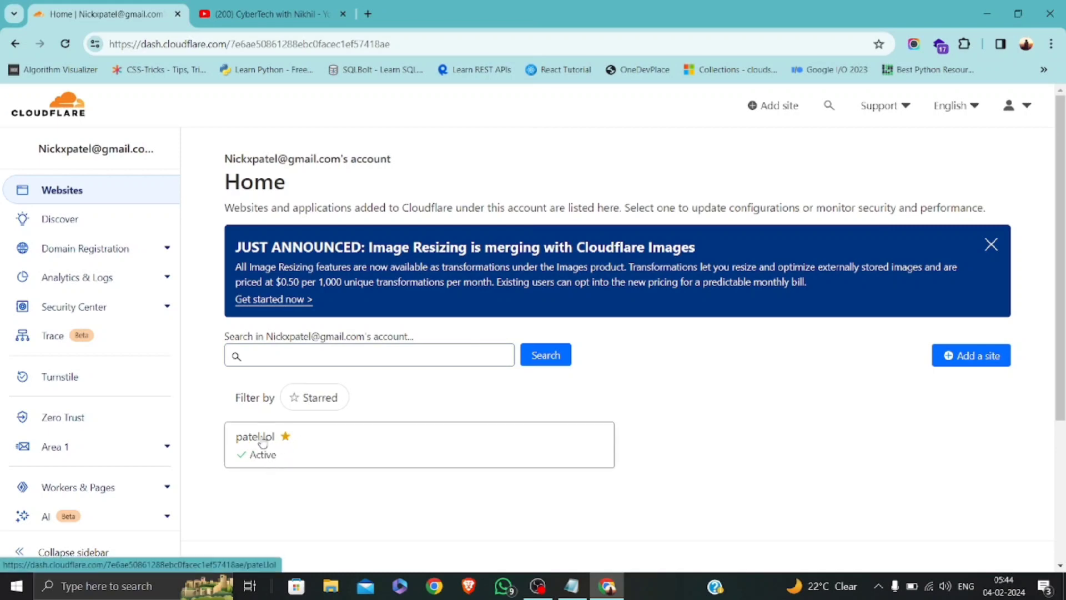
pyautogui.click(254, 439)
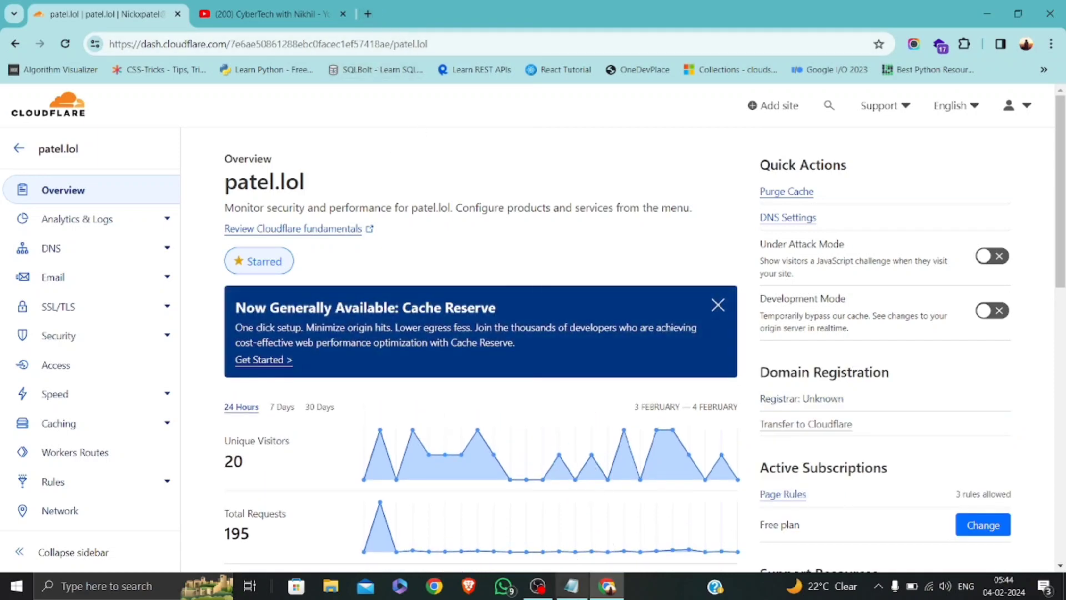
pyautogui.click(571, 586)
pyautogui.click(447, 368)
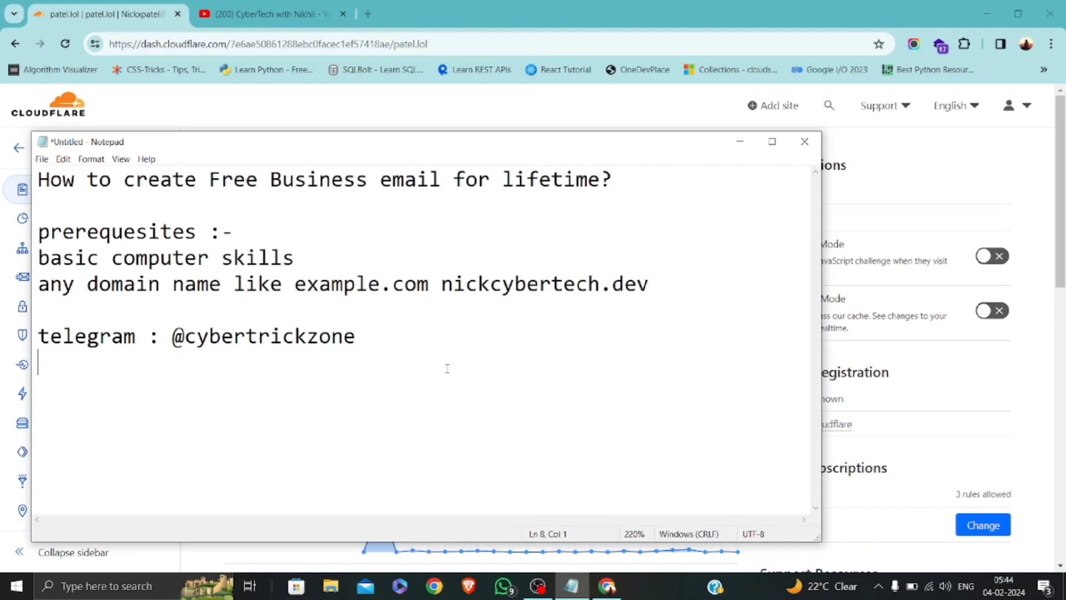
# Add a new notes line trimmed back to just 'sample', then minimize Notepad.
pyautogui.press('Return')
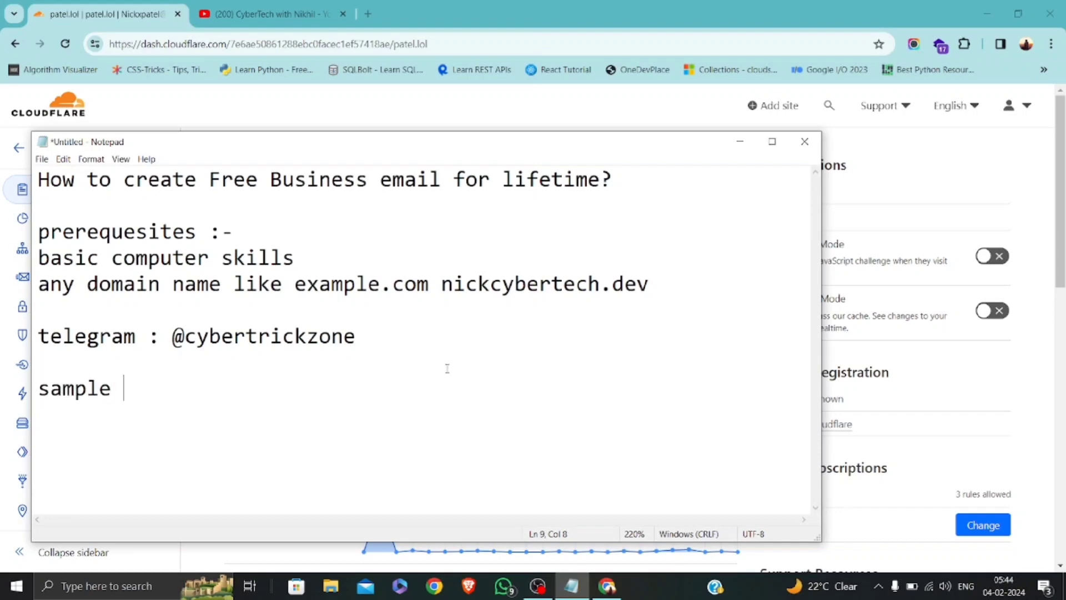
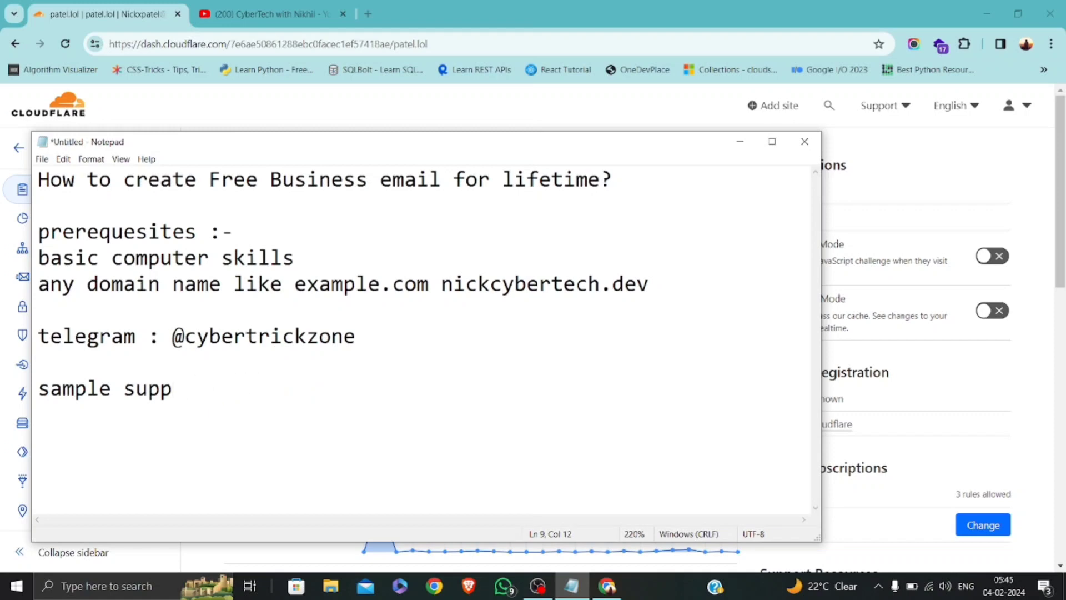
pyautogui.click(739, 142)
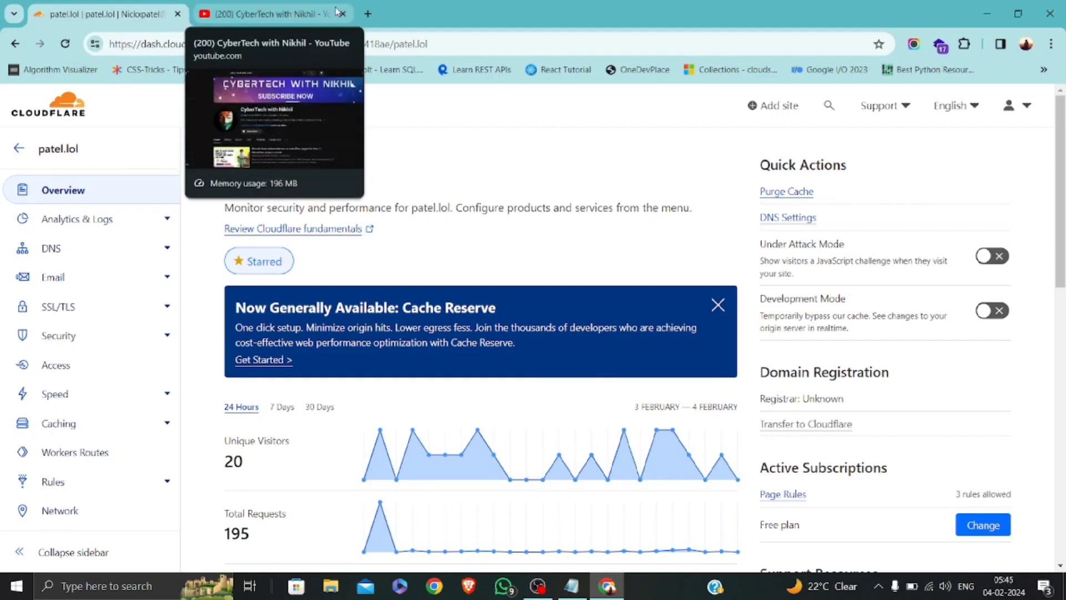
# Search Google for 'zoho mail' in a new tab and open Zoho's business email hosting result.
pyautogui.click(368, 13)
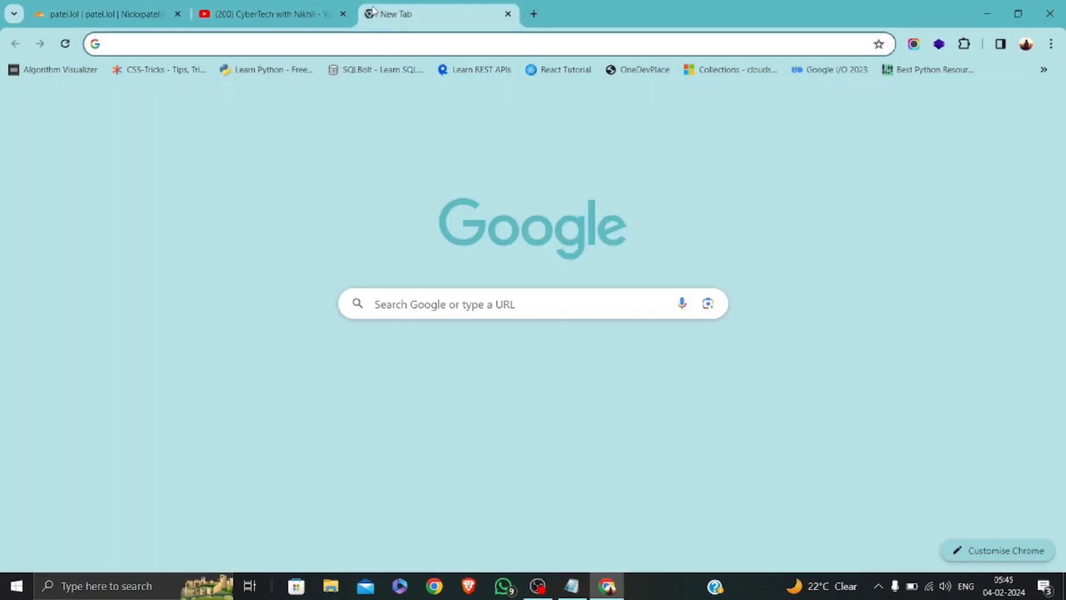
pyautogui.write('zoho mail')
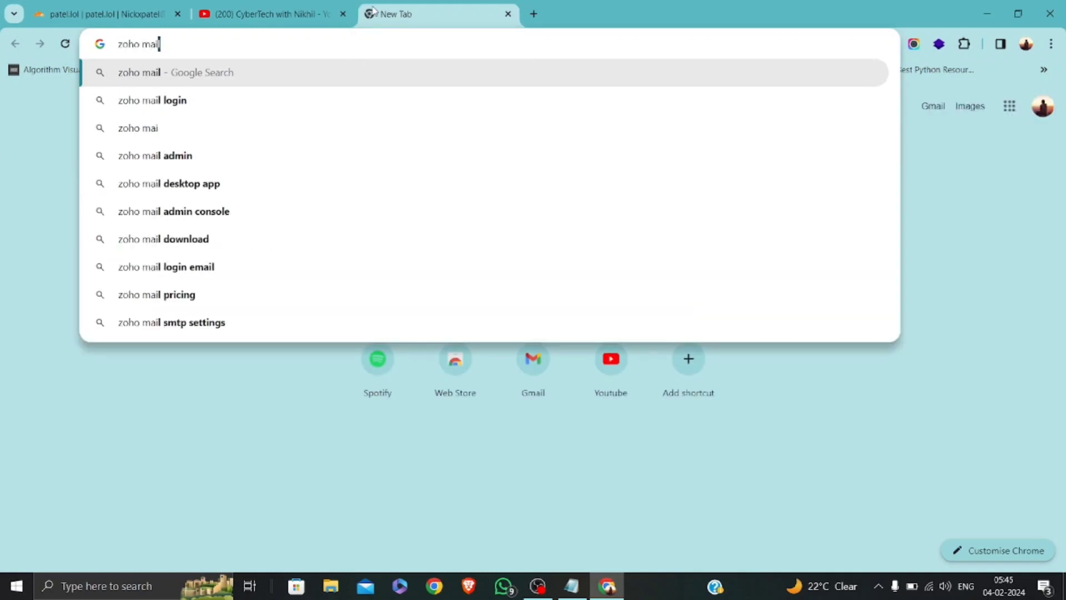
pyautogui.press('Return')
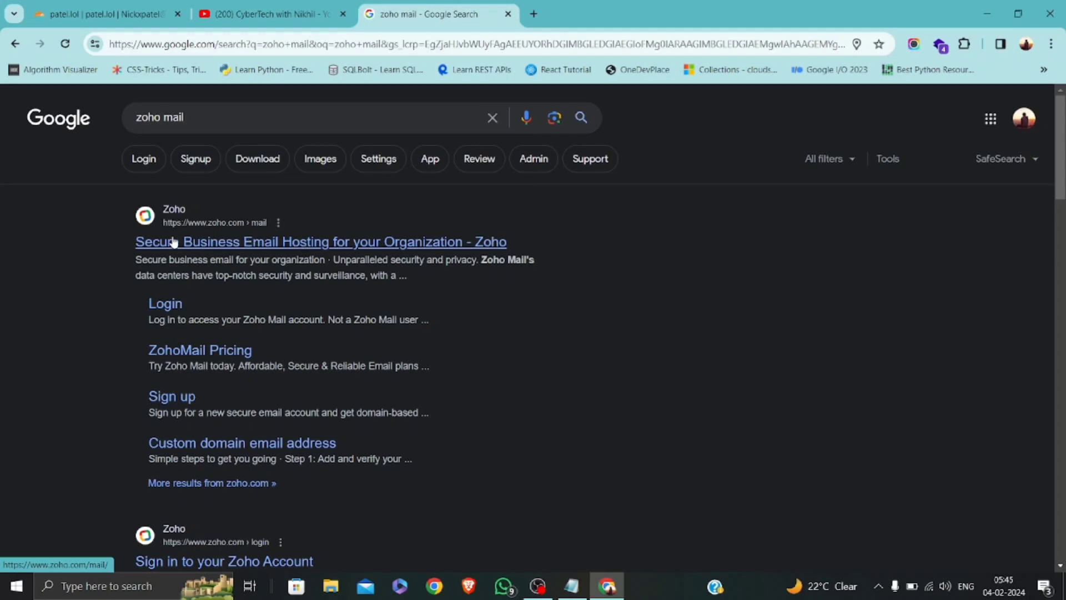
pyautogui.click(427, 250)
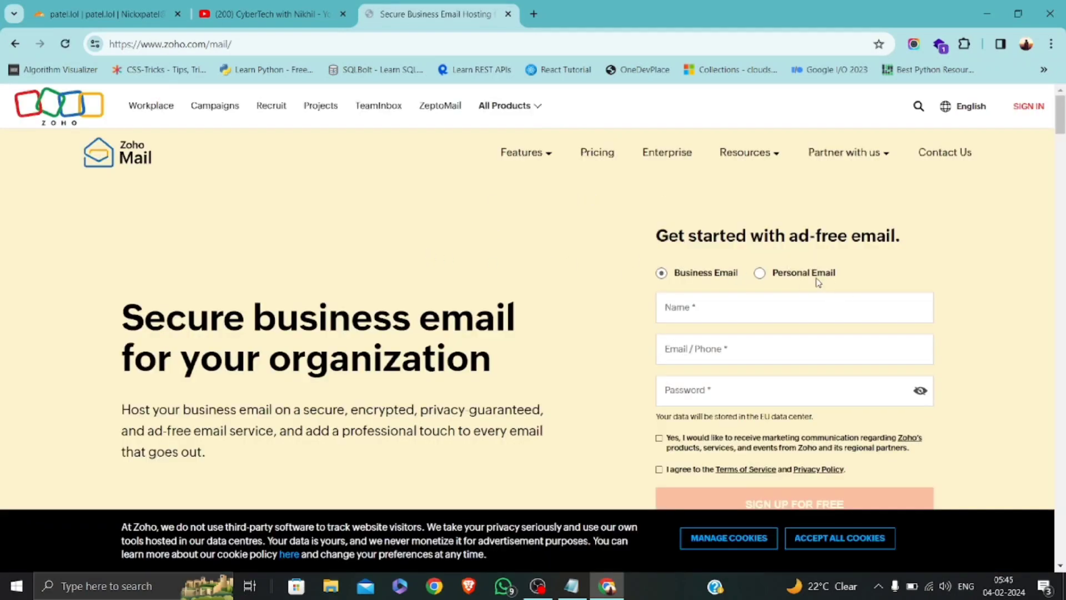
# Toggle the Zoho Mail signup form to Personal email and back to Business email.
pyautogui.scroll(-3, 778, 305)
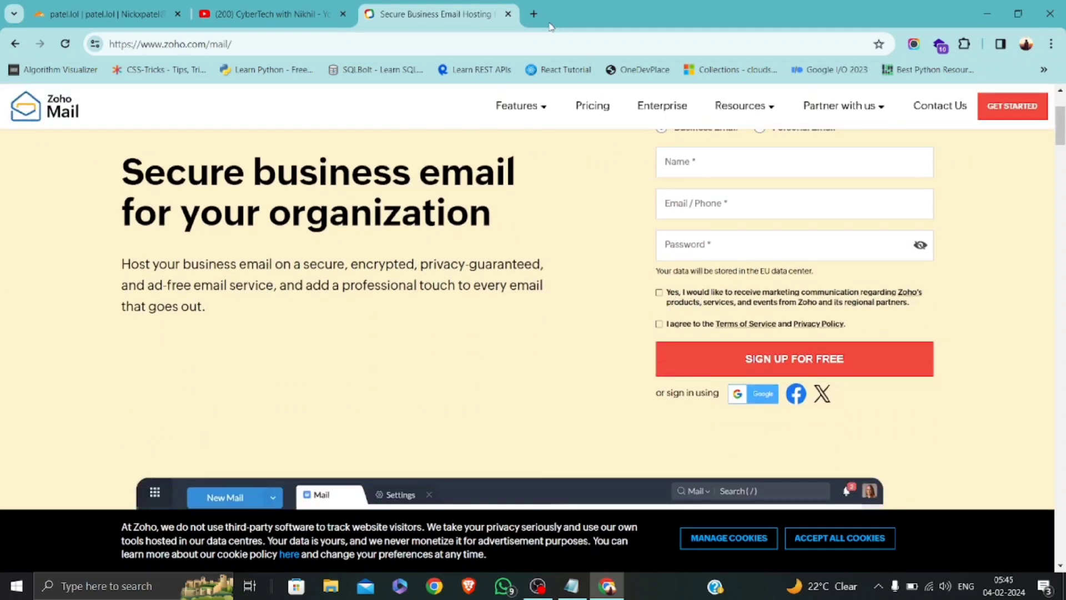
pyautogui.click(532, 14)
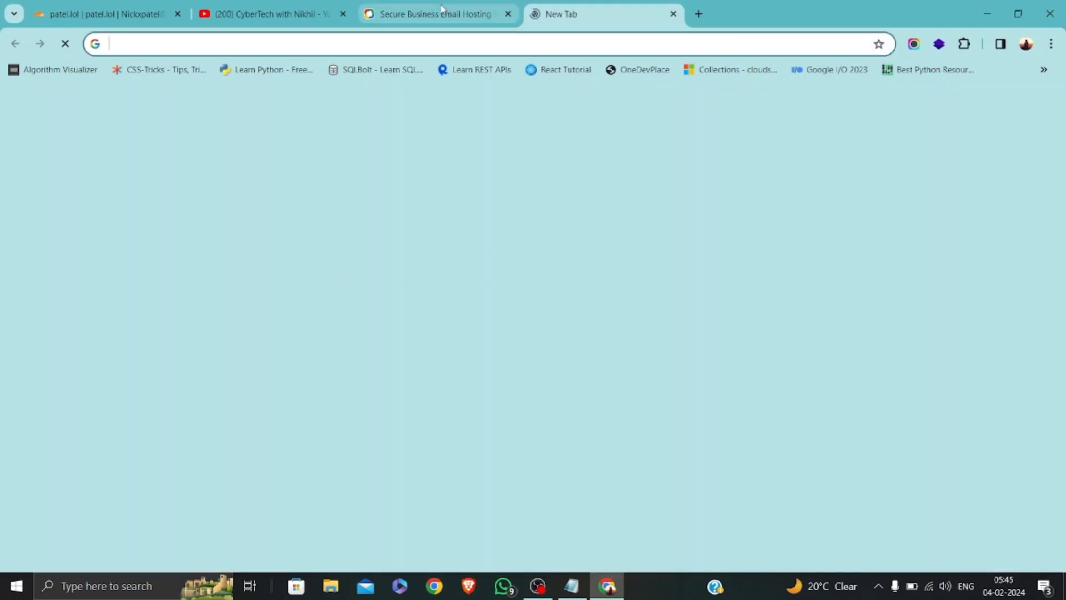
pyautogui.scroll(3, 702, 207)
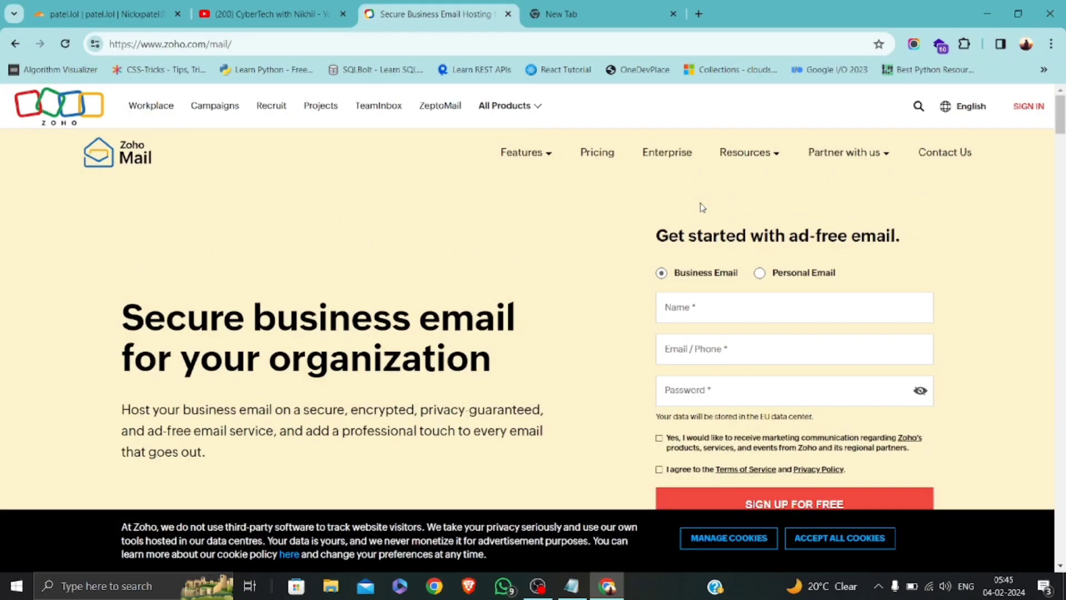
pyautogui.click(761, 273)
pyautogui.click(723, 313)
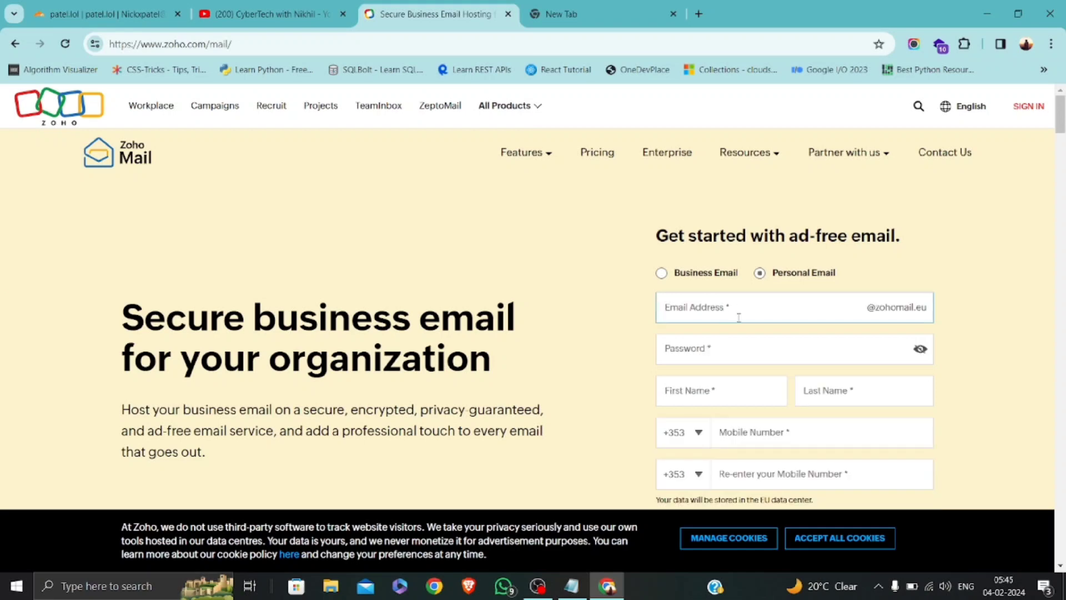
pyautogui.click(682, 284)
pyautogui.click(675, 281)
# Reach Zoho's sign-in page and follow its Sign Up Now link.
pyautogui.click(1023, 109)
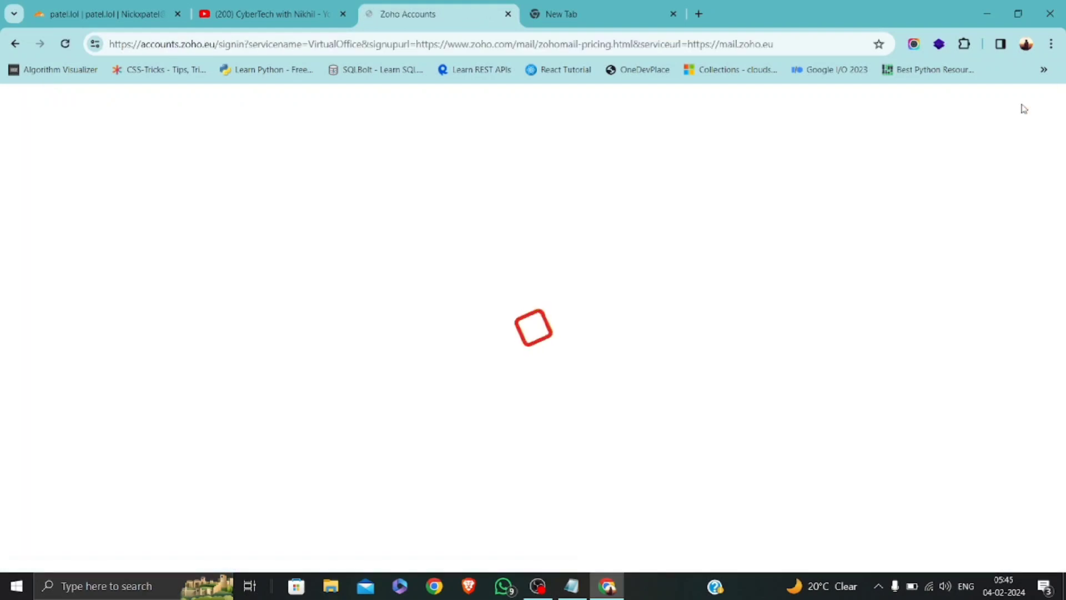
pyautogui.scroll(-1, 478, 347)
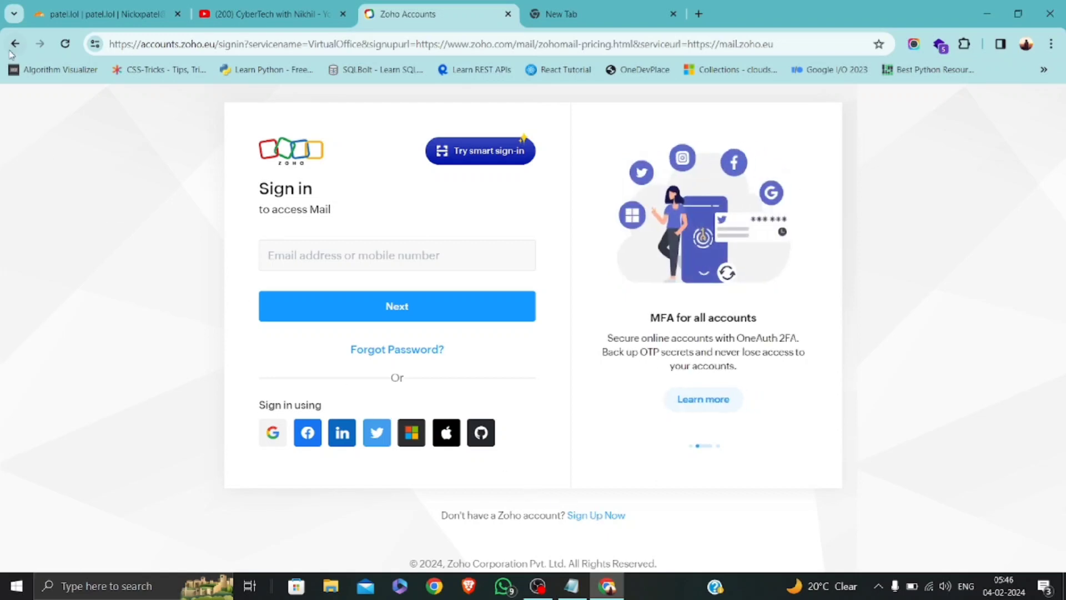
pyautogui.click(14, 44)
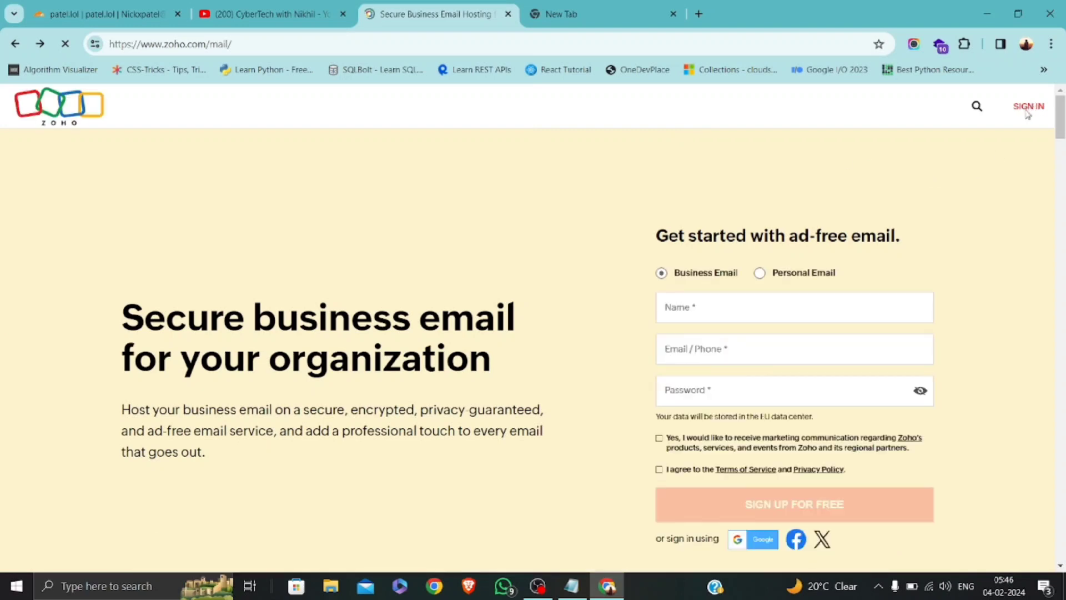
pyautogui.click(1035, 113)
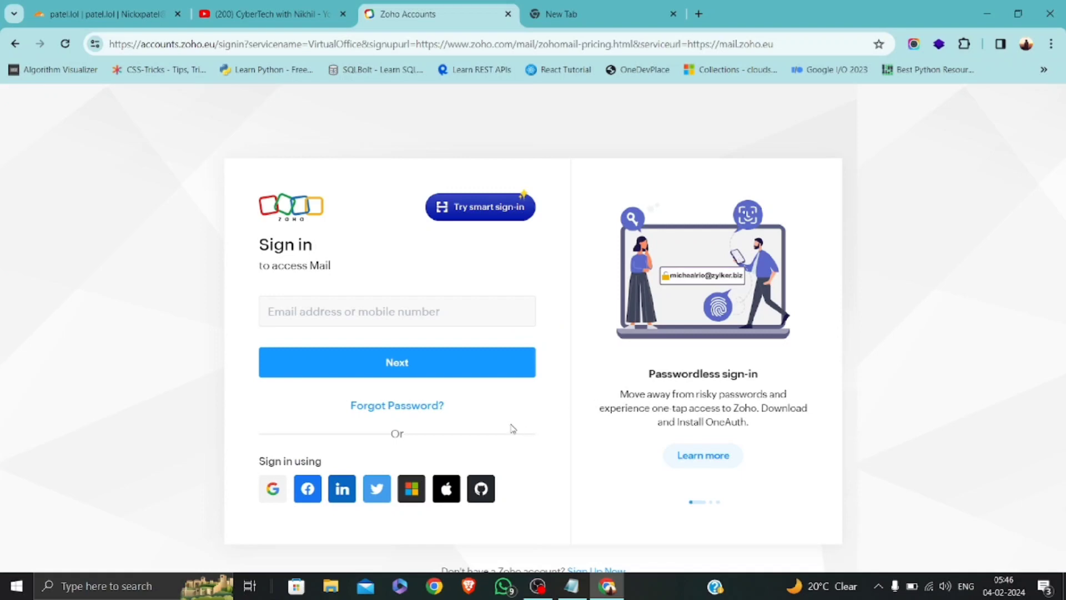
pyautogui.scroll(-1, 514, 429)
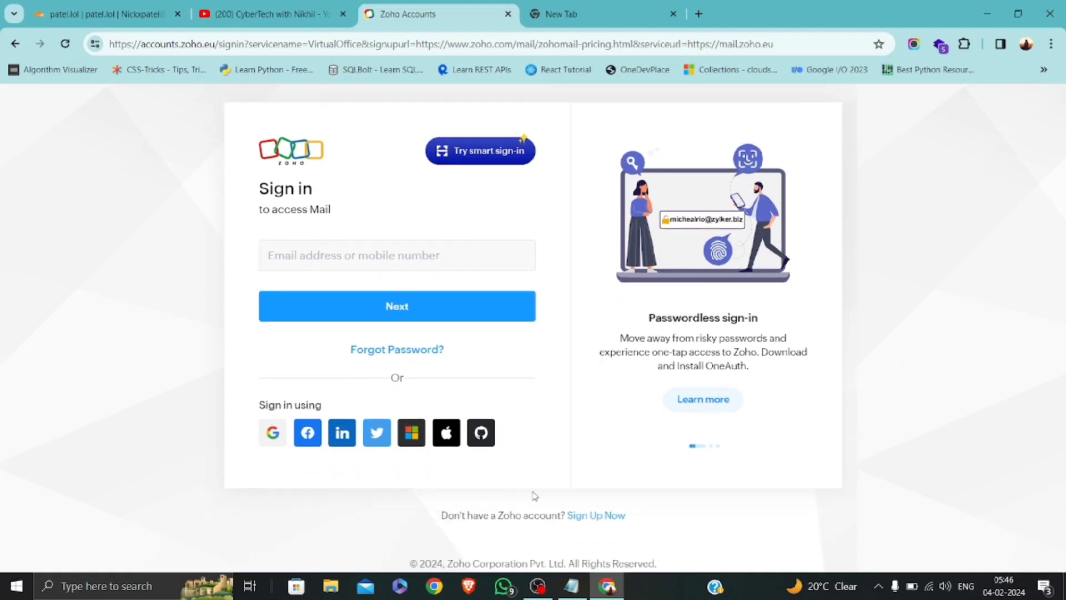
pyautogui.click(608, 520)
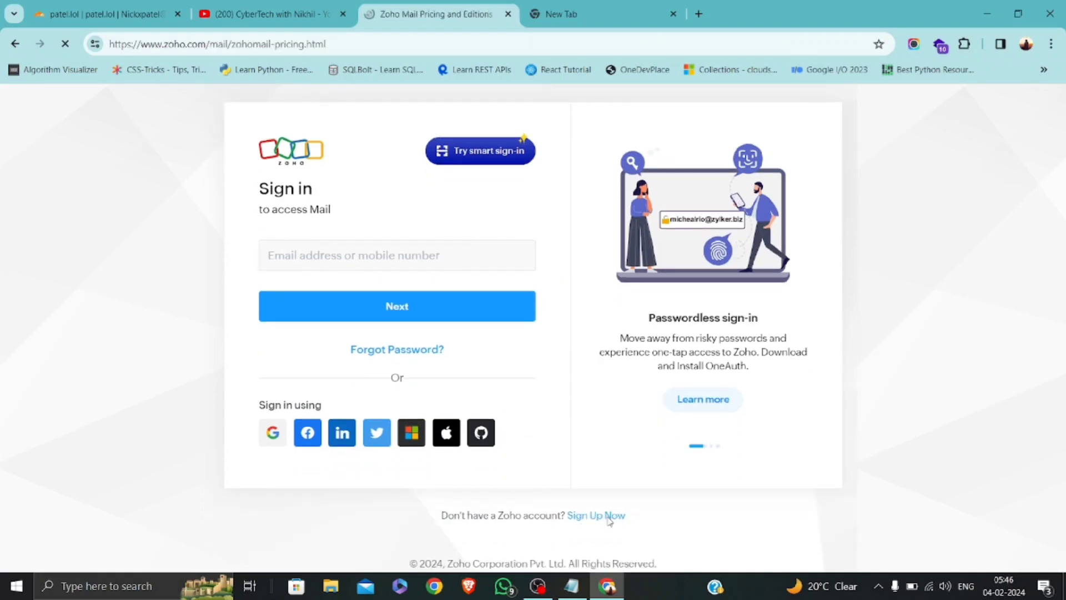
pyautogui.scroll(-3, 405, 489)
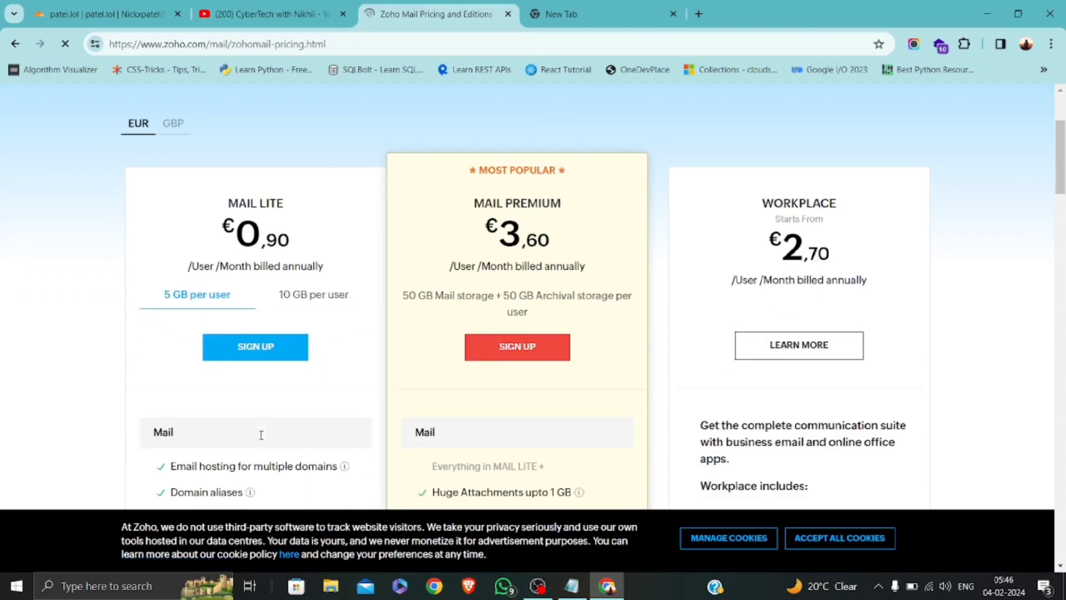
pyautogui.scroll(2, 243, 251)
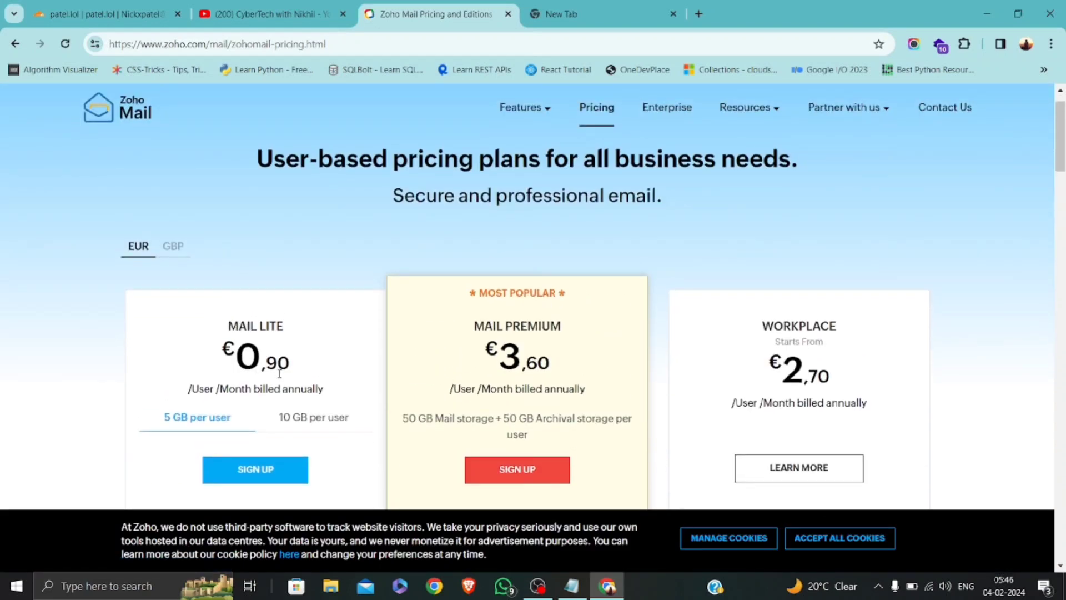
pyautogui.scroll(-1, 288, 373)
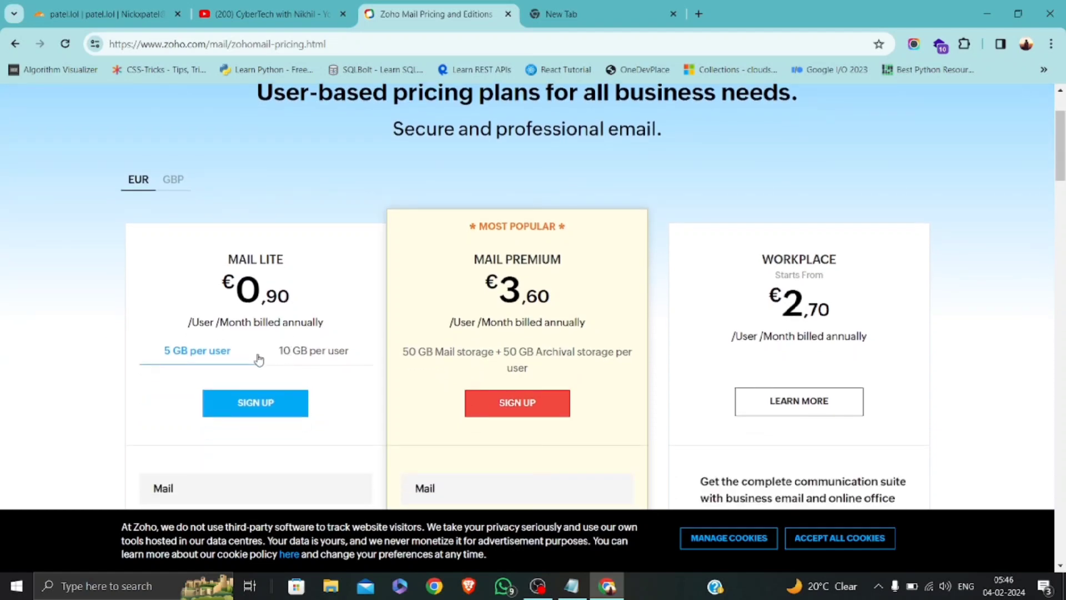
pyautogui.scroll(-2, 249, 356)
pyautogui.scroll(3, 216, 371)
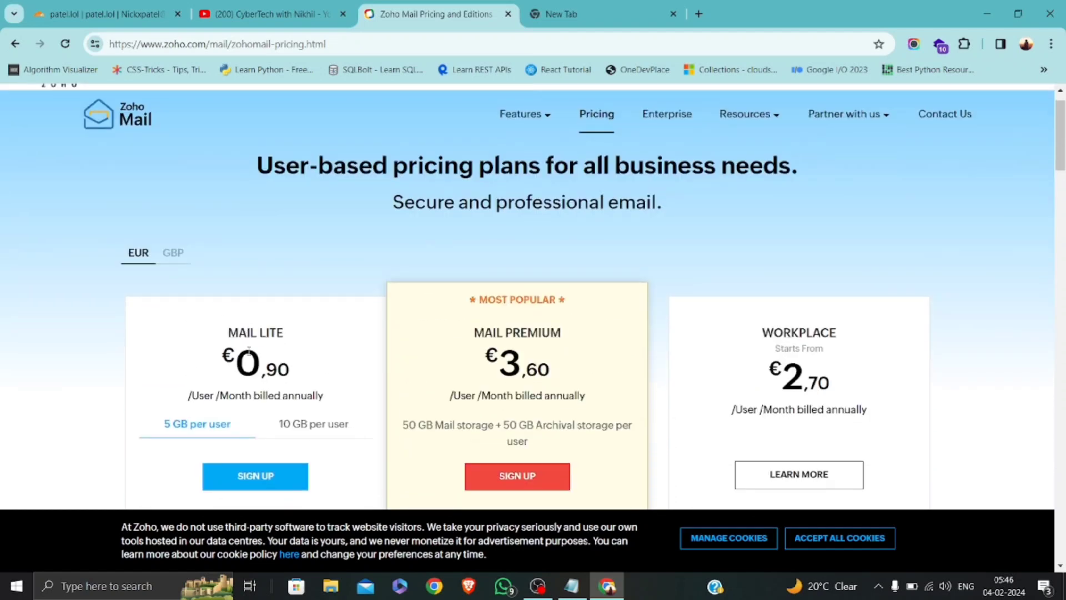
pyautogui.scroll(-2, 217, 370)
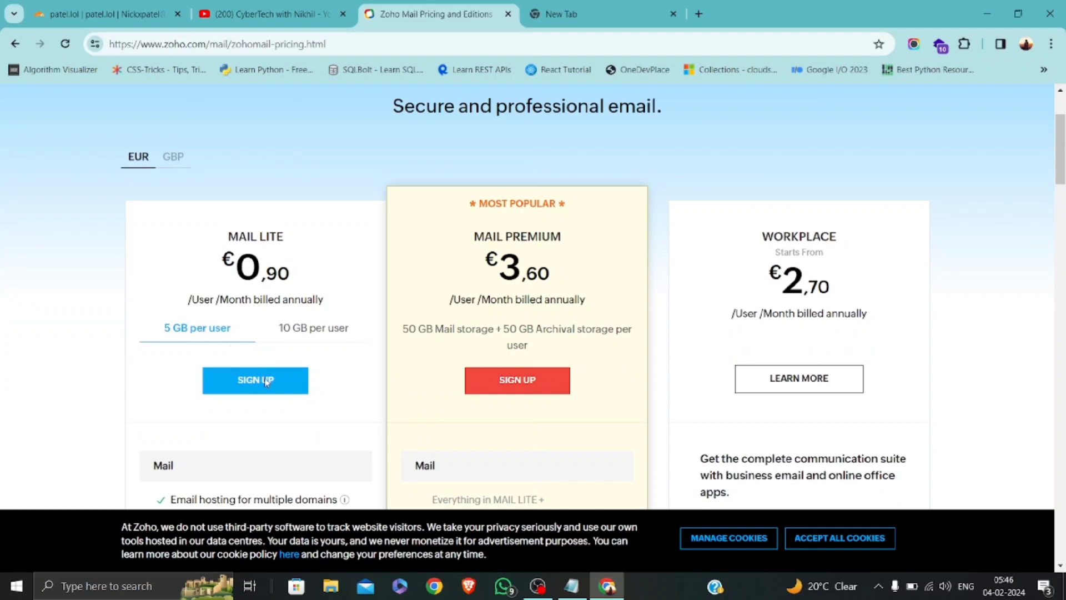
pyautogui.scroll(-5, 283, 367)
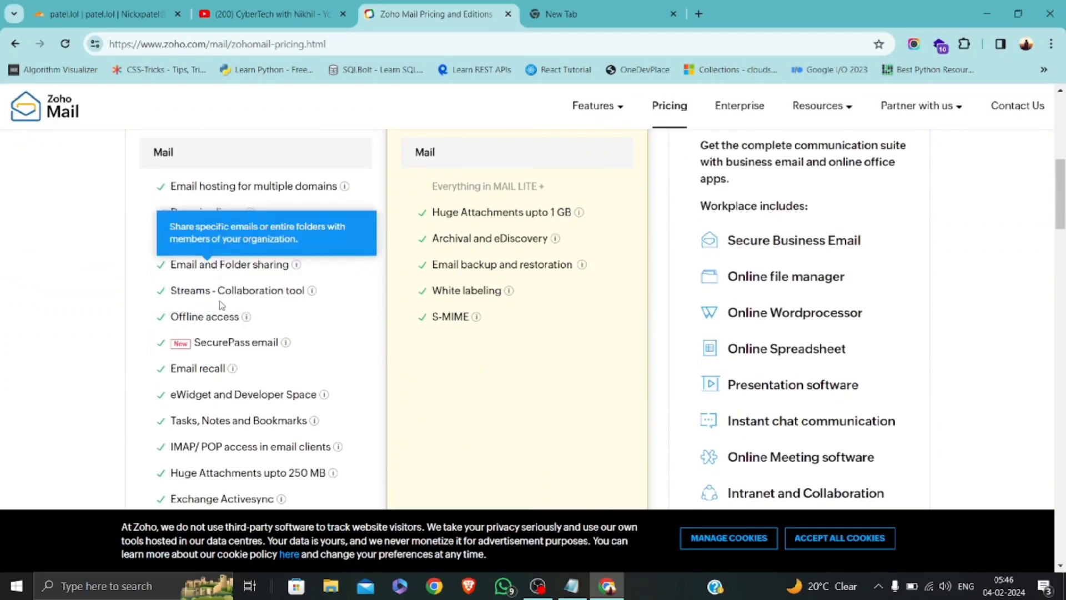
pyautogui.scroll(-3, 216, 467)
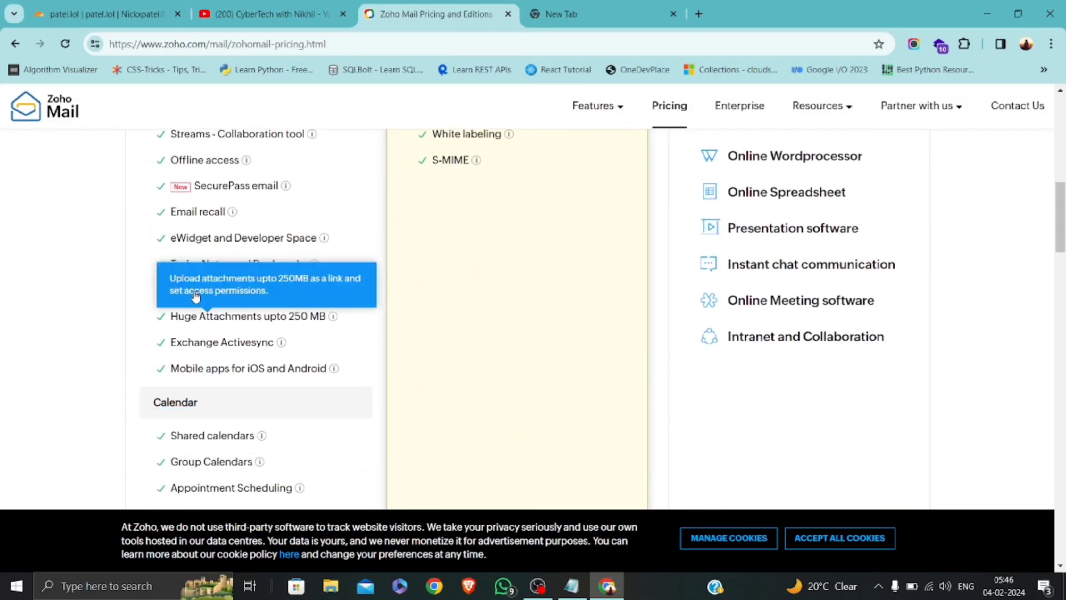
pyautogui.scroll(3, 217, 385)
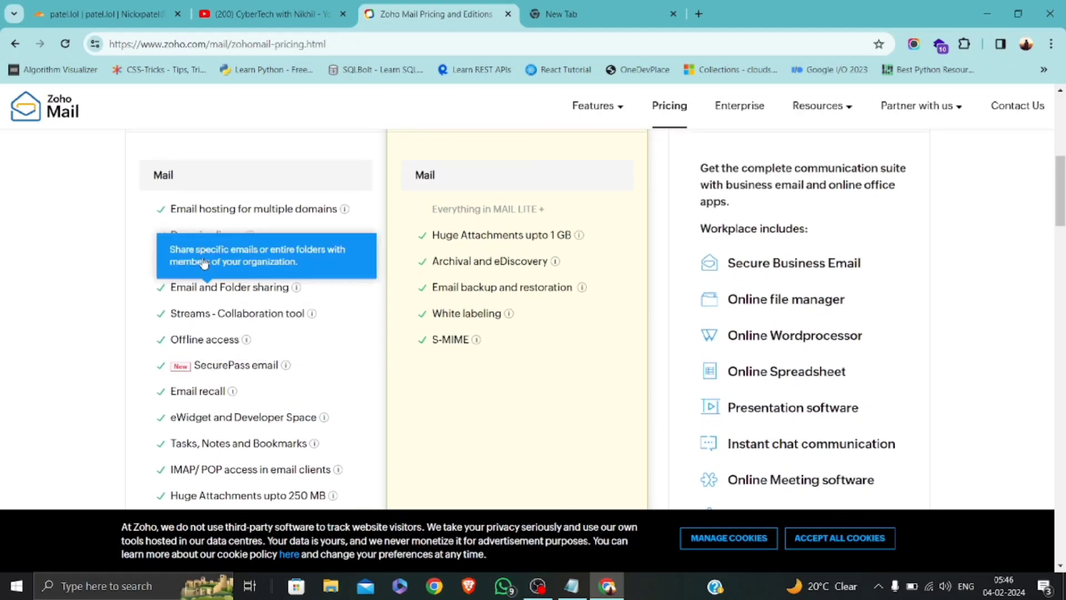
pyautogui.moveTo(222, 236)
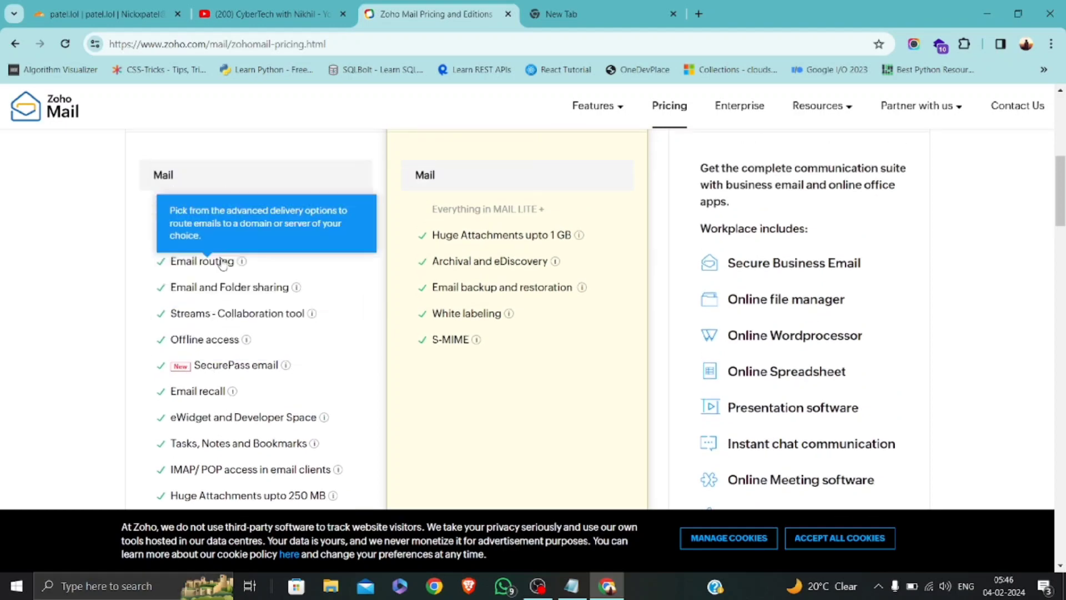
pyautogui.scroll(-10, 228, 350)
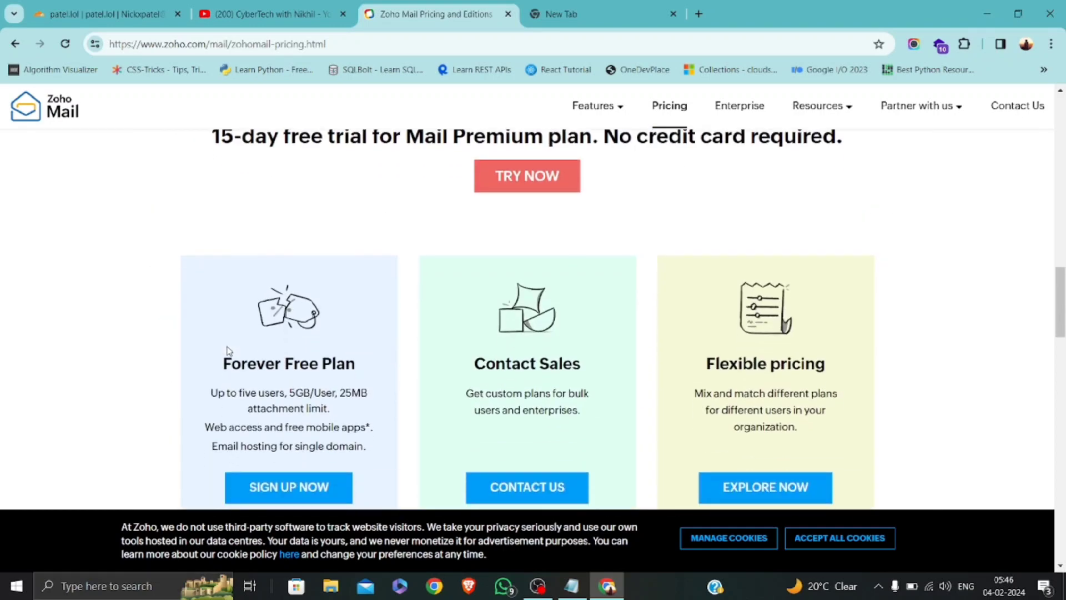
pyautogui.scroll(3, 228, 355)
pyautogui.scroll(-3, 228, 351)
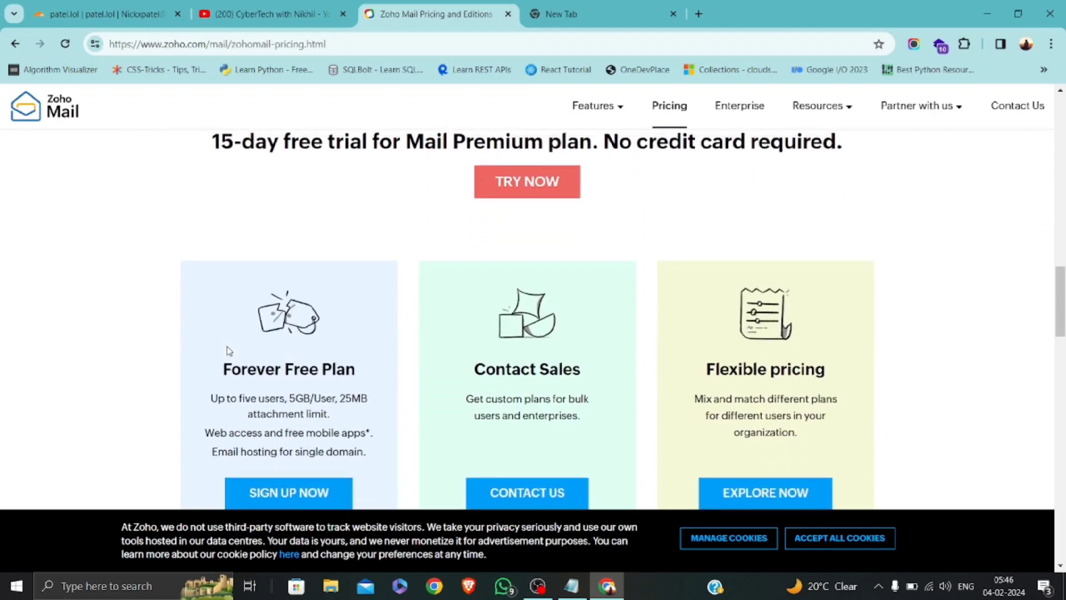
pyautogui.scroll(3, 228, 351)
pyautogui.scroll(-2, 228, 351)
pyautogui.scroll(1, 226, 350)
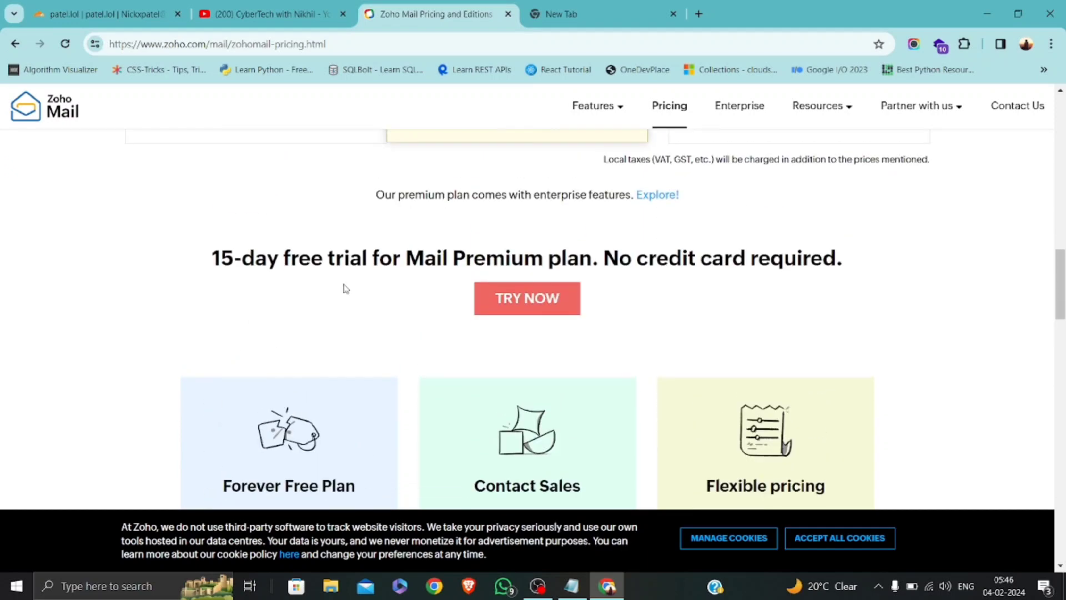
pyautogui.scroll(-4, 381, 288)
pyautogui.scroll(8, 381, 288)
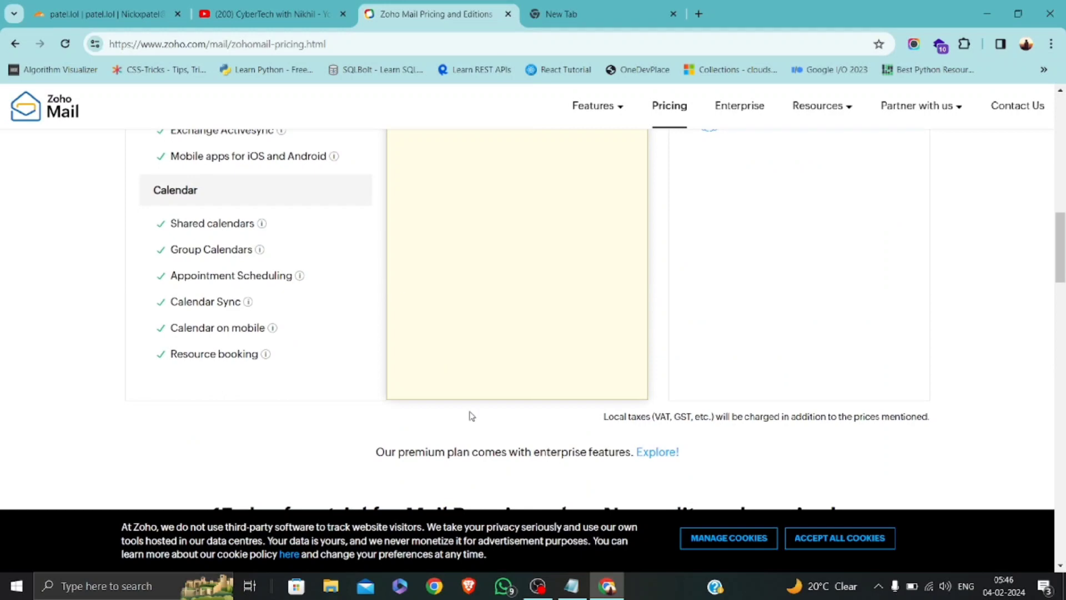
pyautogui.scroll(-2, 470, 415)
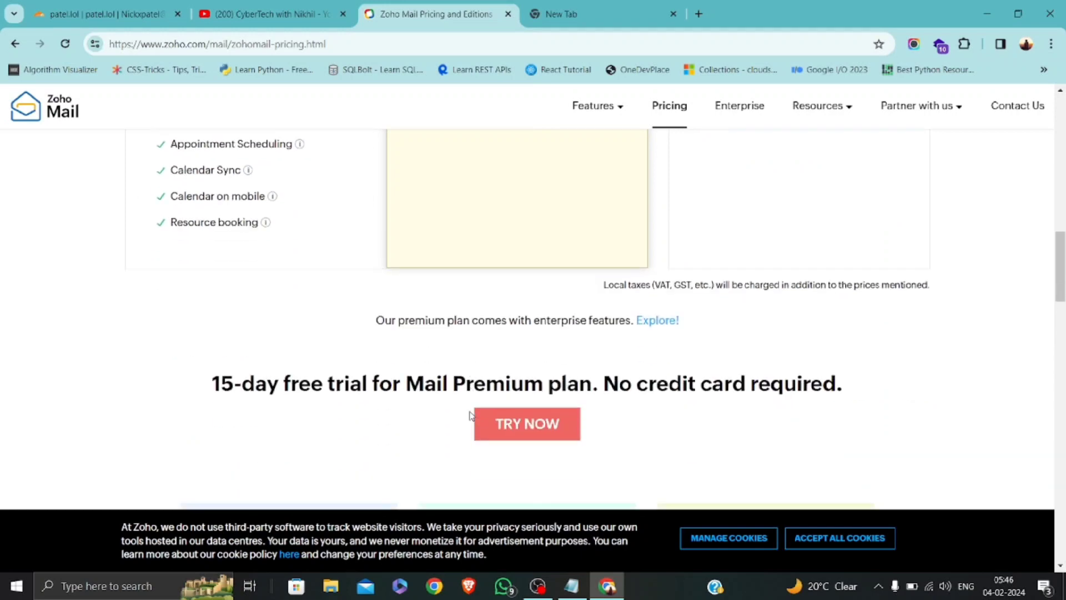
# Start the Mail Premium trial, enter full name, email and password, accept the terms, and sign up.
pyautogui.click(529, 433)
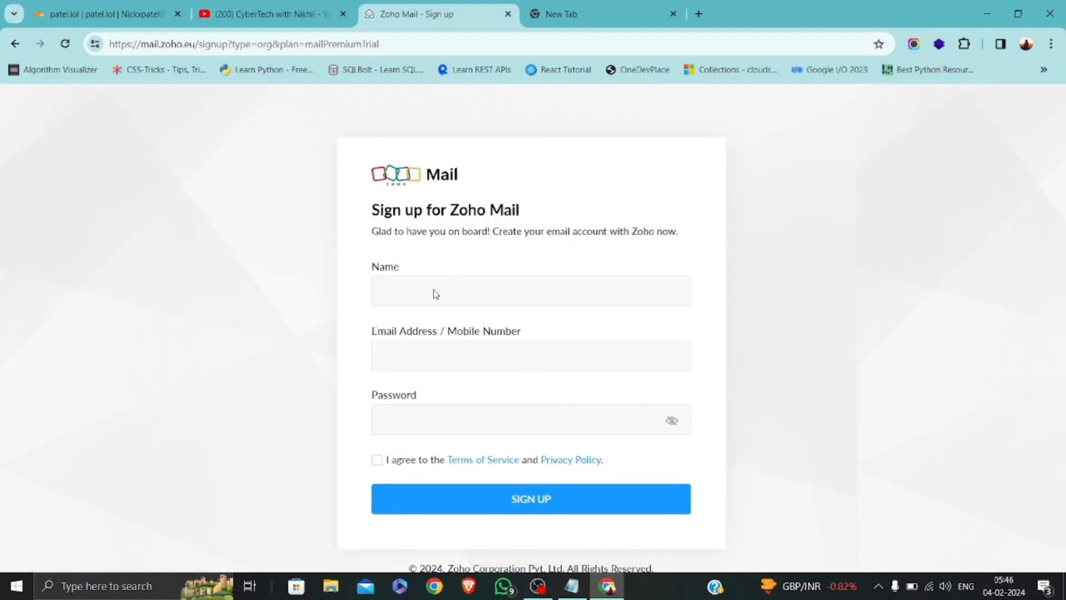
pyautogui.press('Tab')
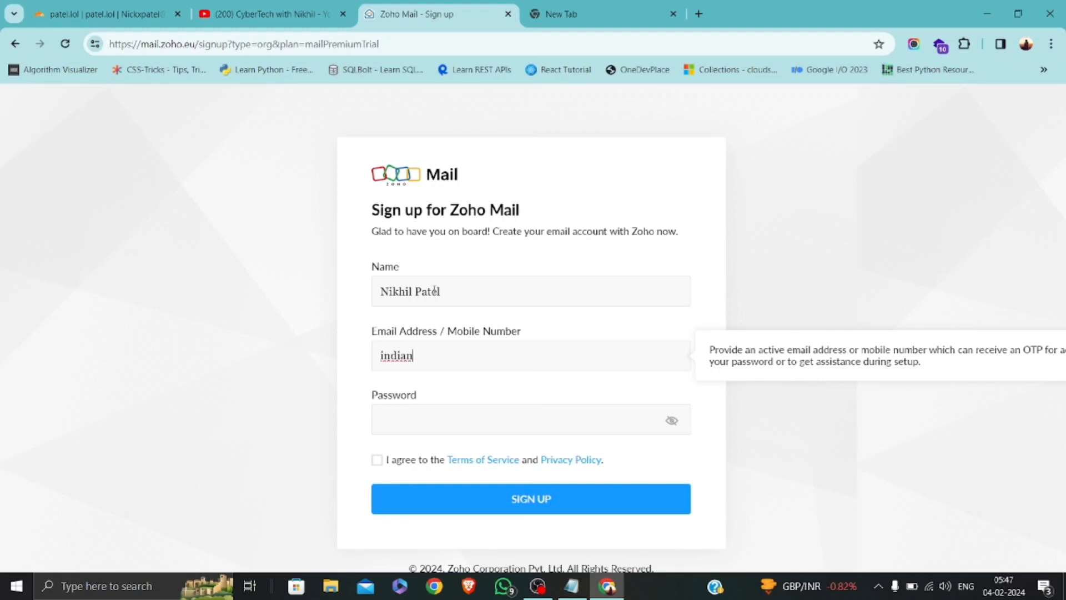
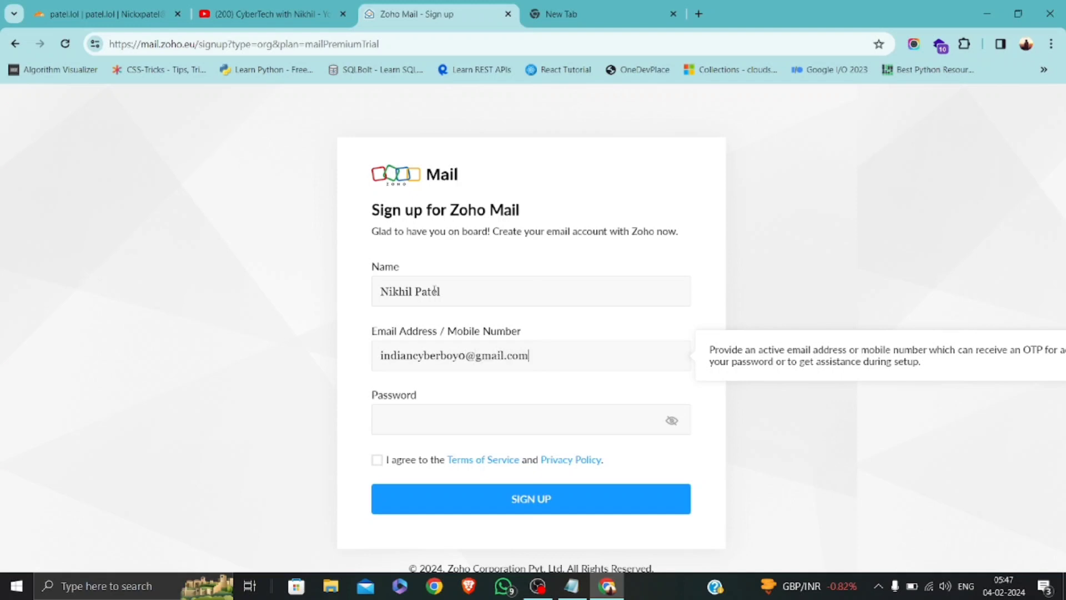
pyautogui.press('Tab')
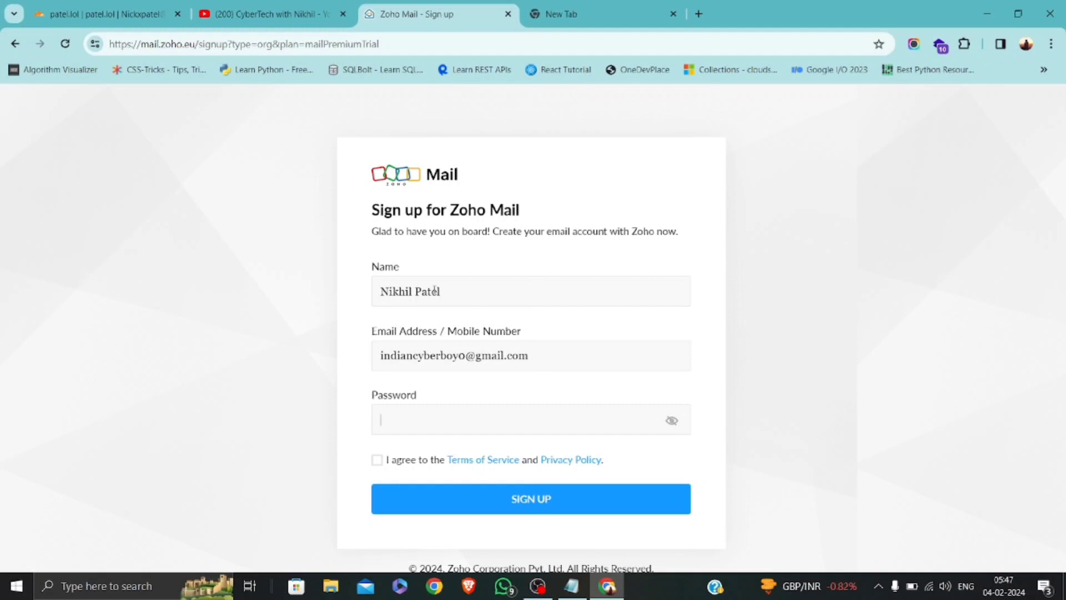
pyautogui.write('•••••')
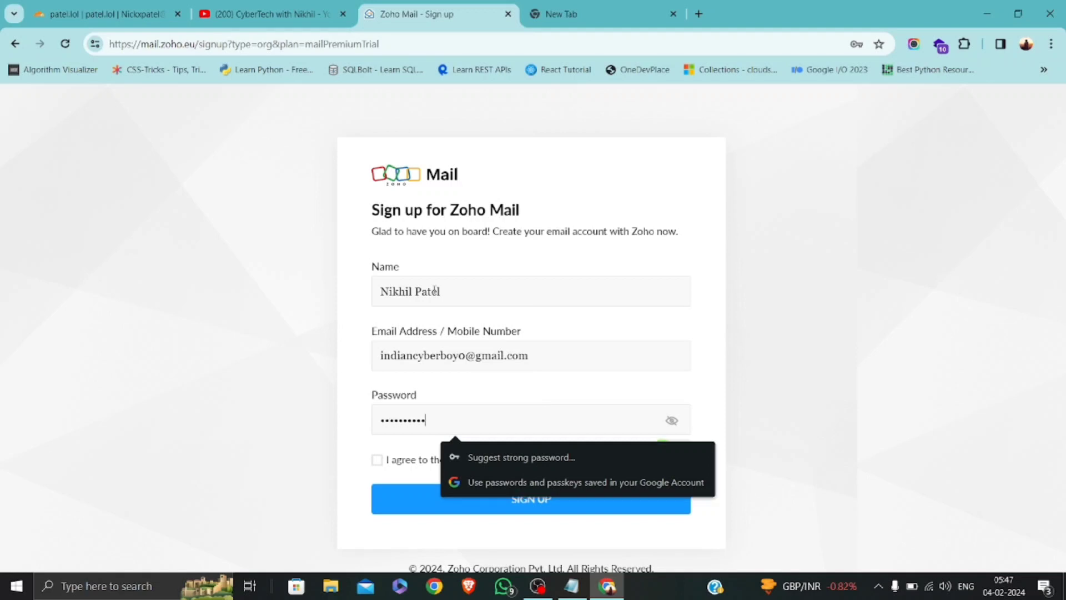
pyautogui.write('••')
pyautogui.click(377, 460)
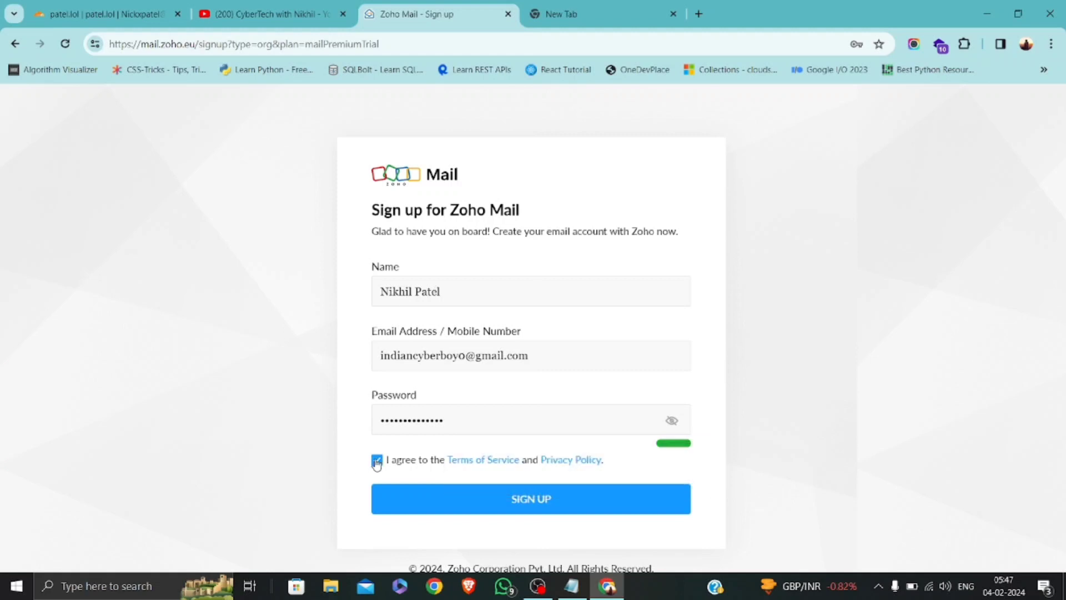
pyautogui.click(537, 503)
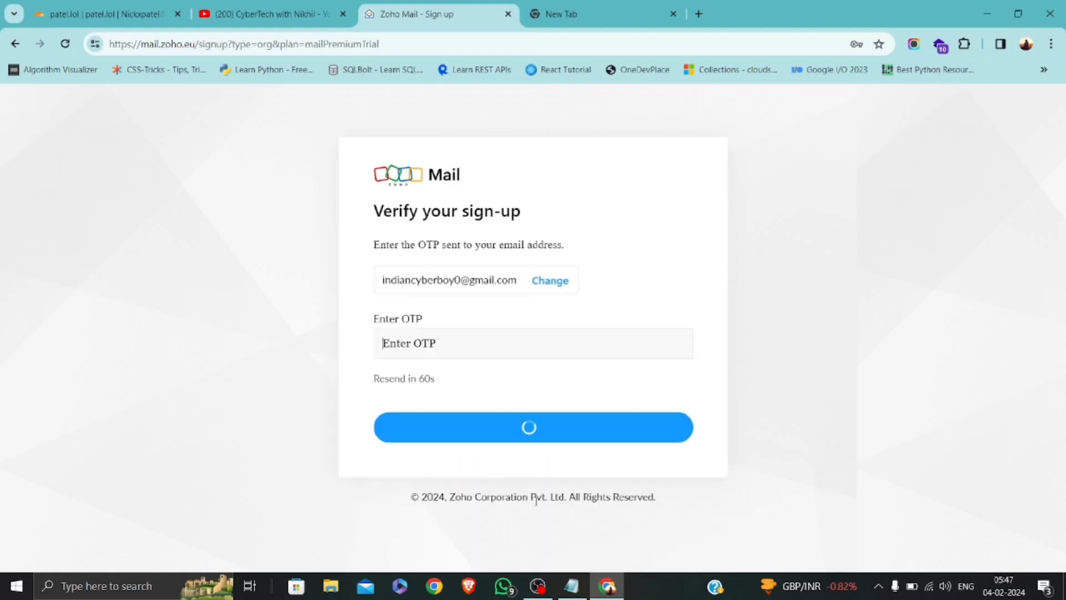
# Copy the code from Zoho's Verification Code email in Gmail into the OTP field.
pyautogui.click(574, 6)
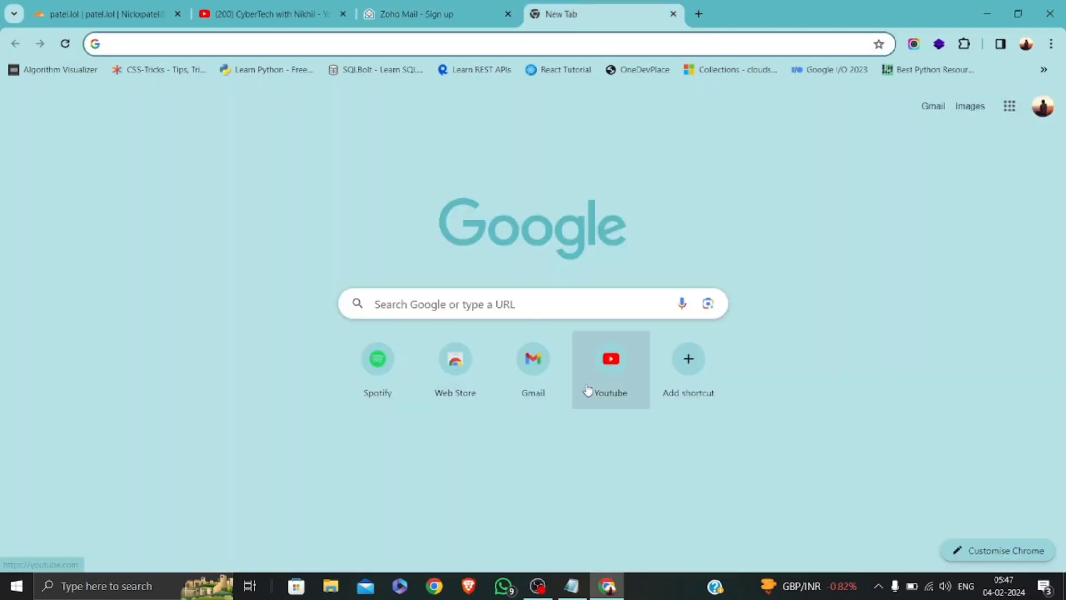
pyautogui.click(554, 390)
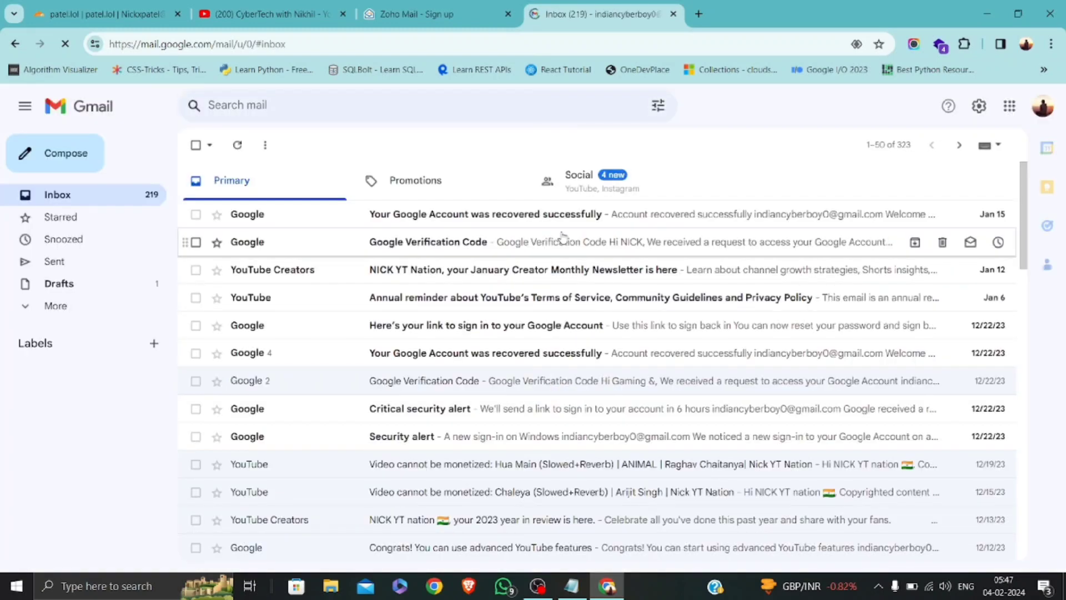
pyautogui.click(240, 152)
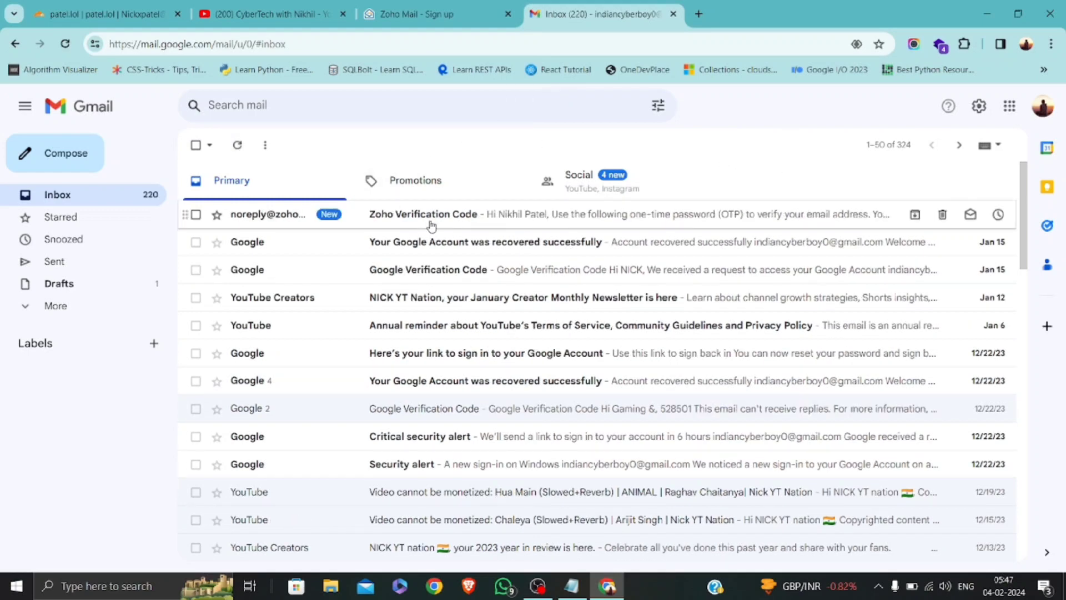
pyautogui.click(431, 225)
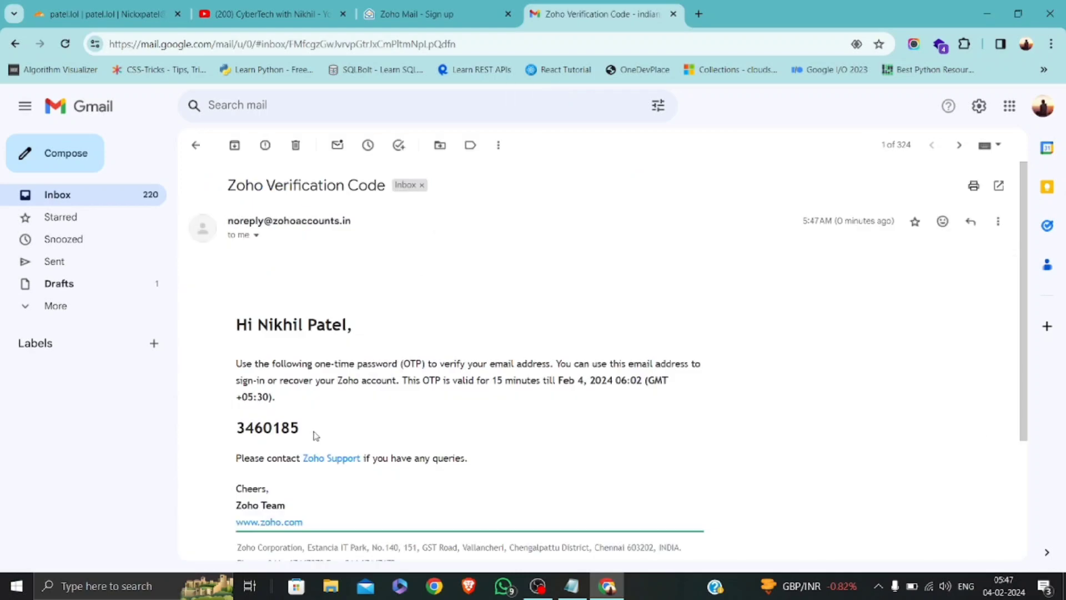
pyautogui.doubleClick(282, 425)
pyautogui.hotkey('ctrl', 'c')
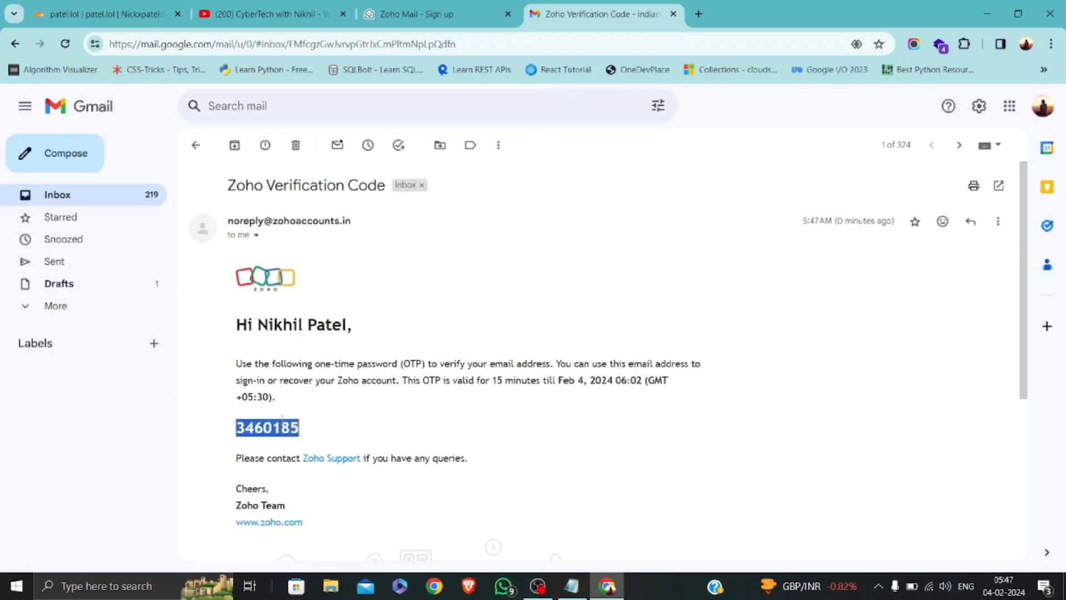
pyautogui.click(402, 14)
pyautogui.click(395, 313)
pyautogui.hotkey('ctrl', 'v')
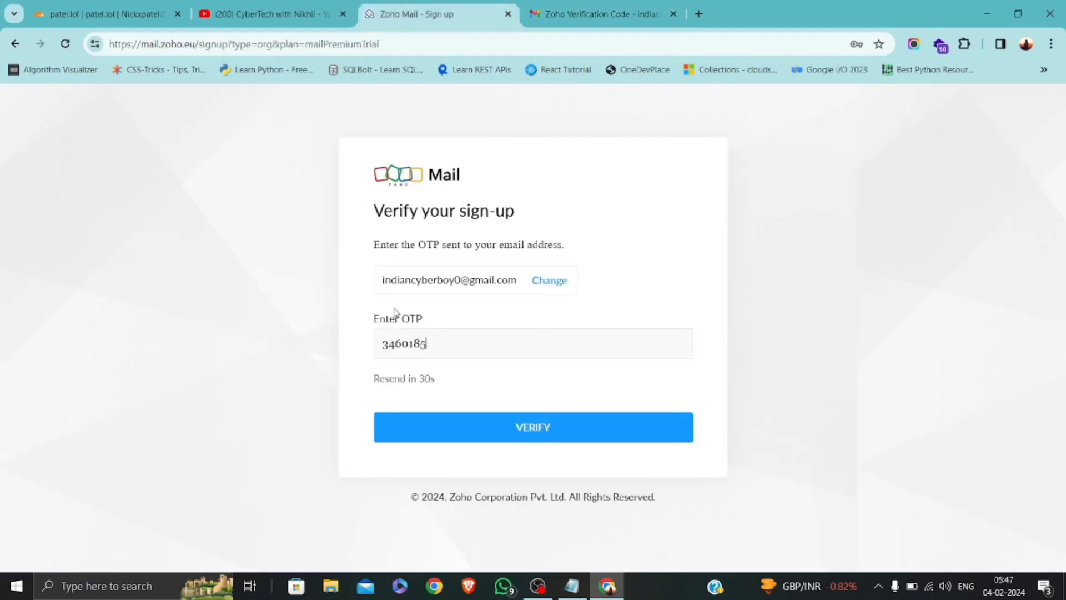
# Submit the verification code, save the password on this device only, and dismiss the notifications prompt.
pyautogui.click(532, 427)
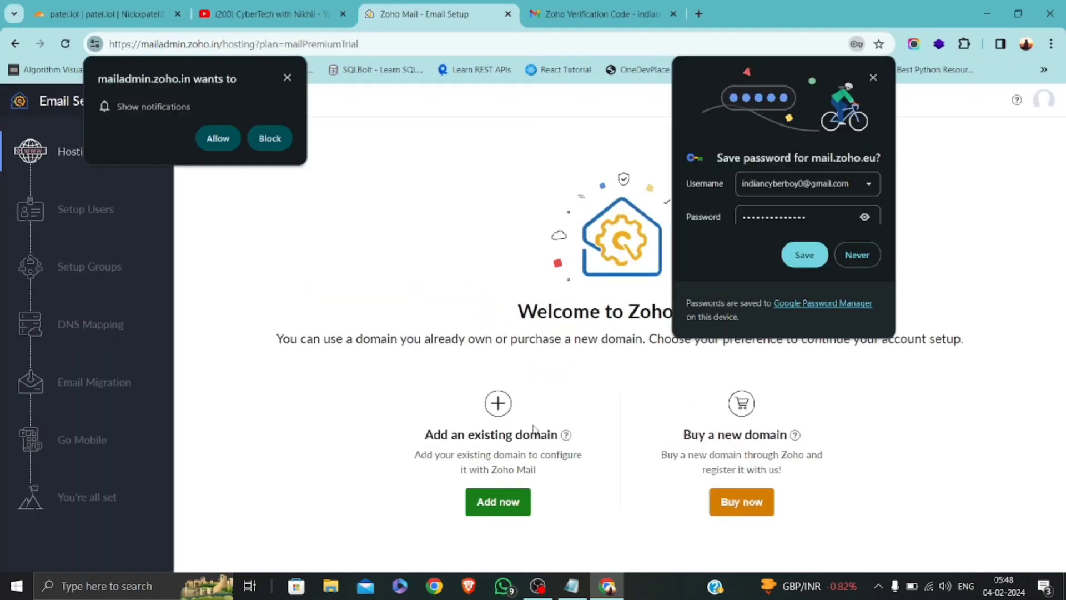
pyautogui.click(803, 256)
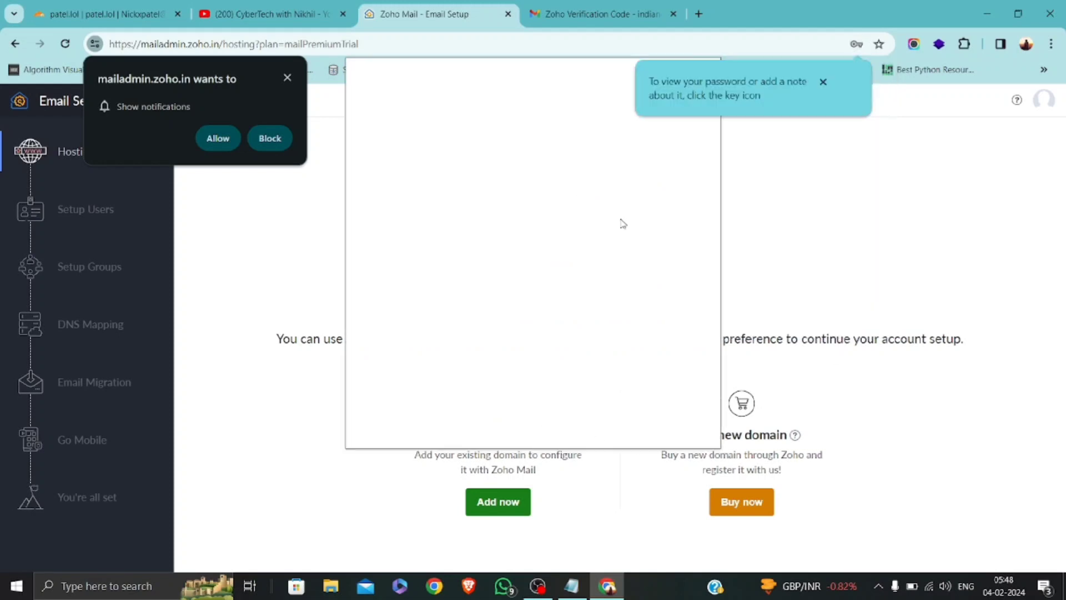
pyautogui.click(287, 78)
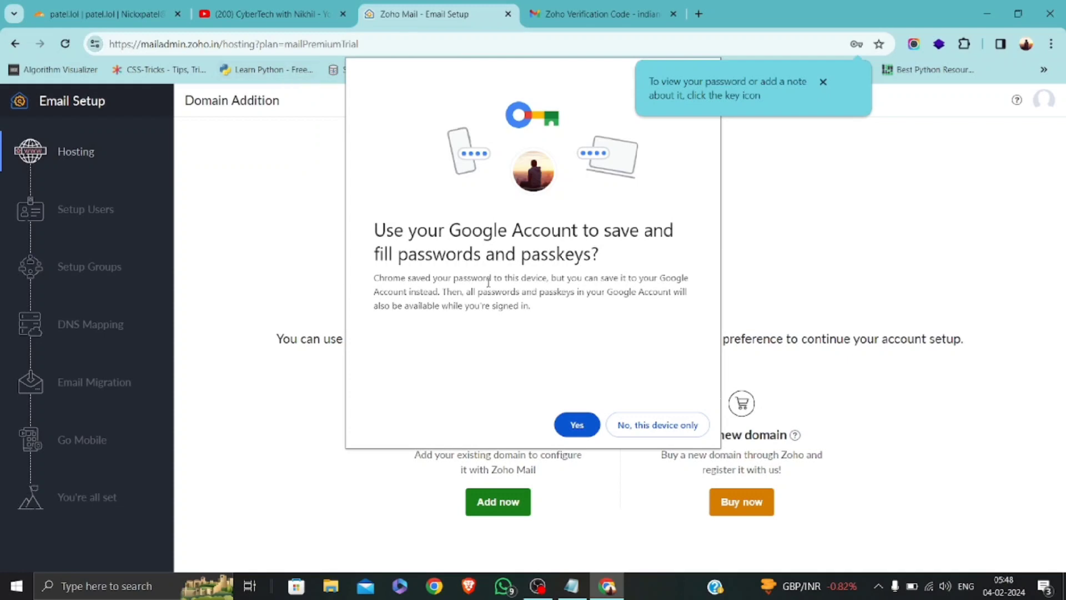
pyautogui.click(650, 431)
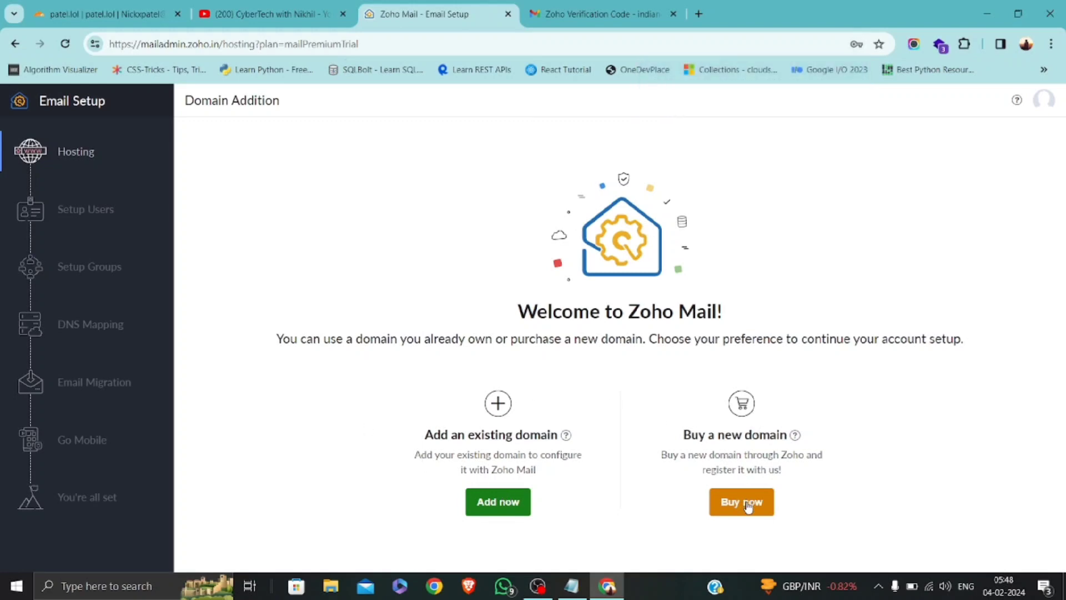
# Dismiss a browser context menu and glance at the notes before returning to Zoho.
pyautogui.rightClick(749, 503)
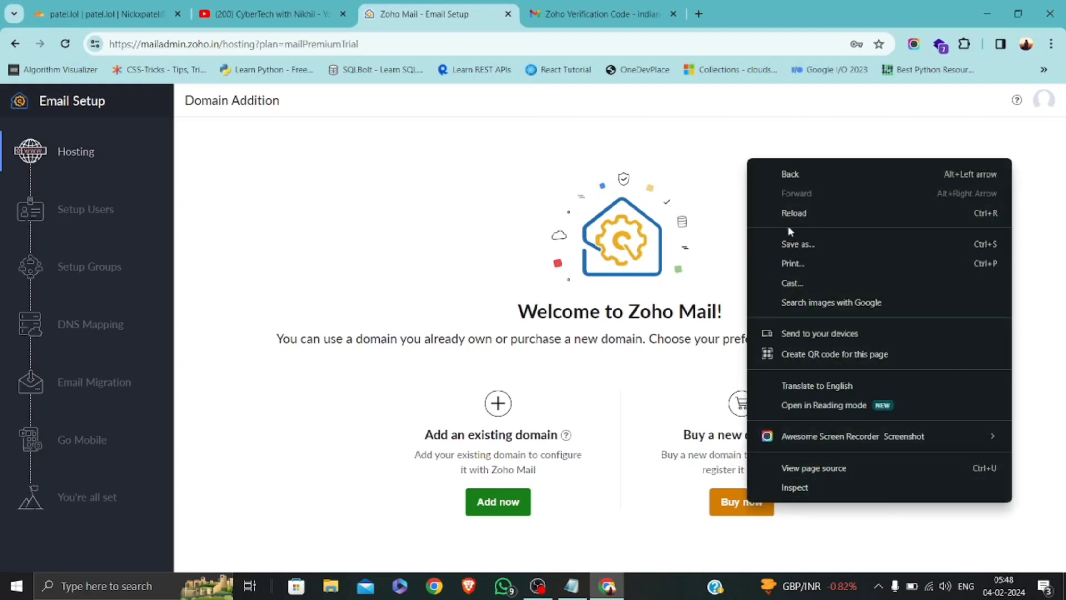
pyautogui.click(674, 456)
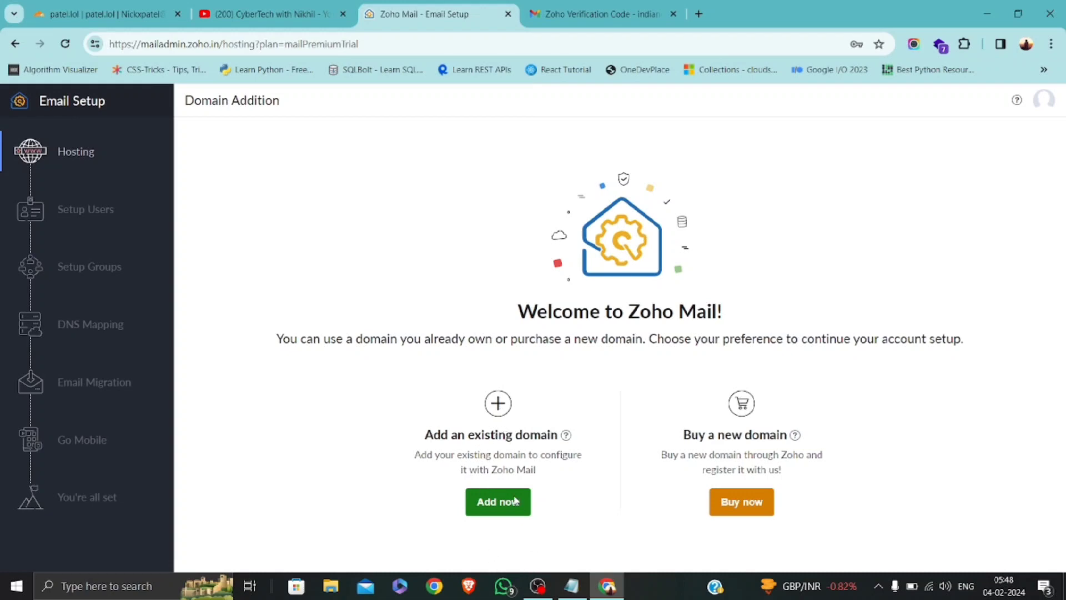
pyautogui.click(571, 586)
pyautogui.click(572, 587)
pyautogui.click(500, 507)
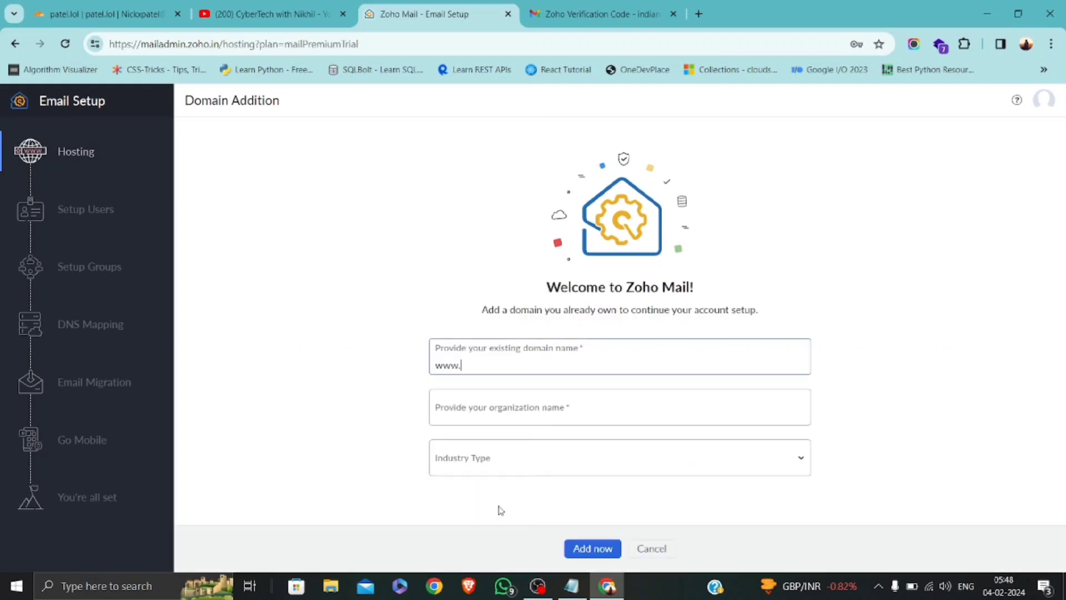
pyautogui.write('patel.lol')
pyautogui.press('Tab')
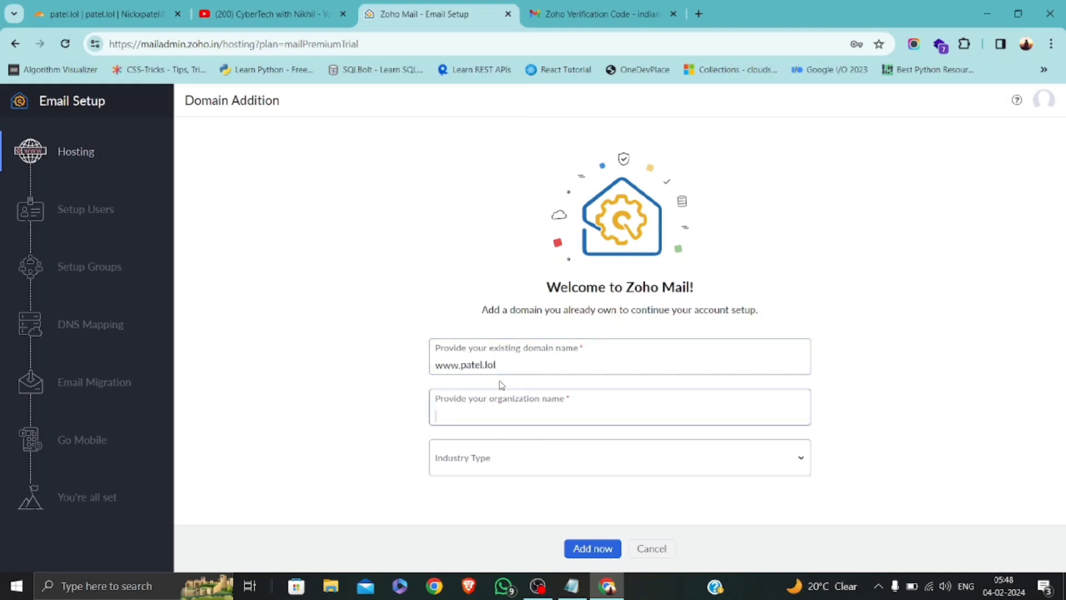
pyautogui.write('Patel Infotech')
pyautogui.press('Tab')
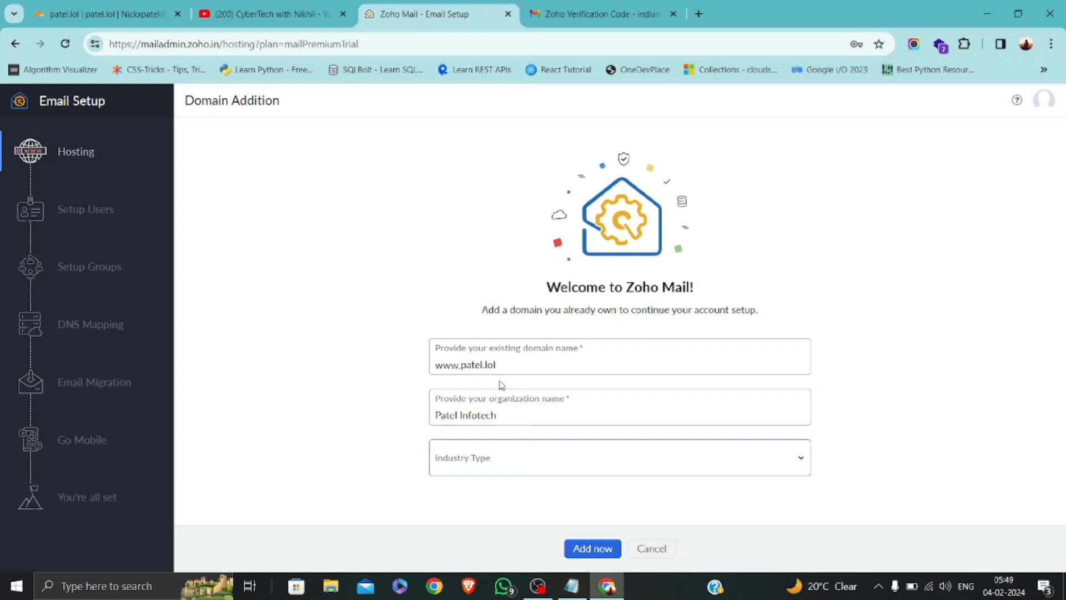
pyautogui.click(492, 458)
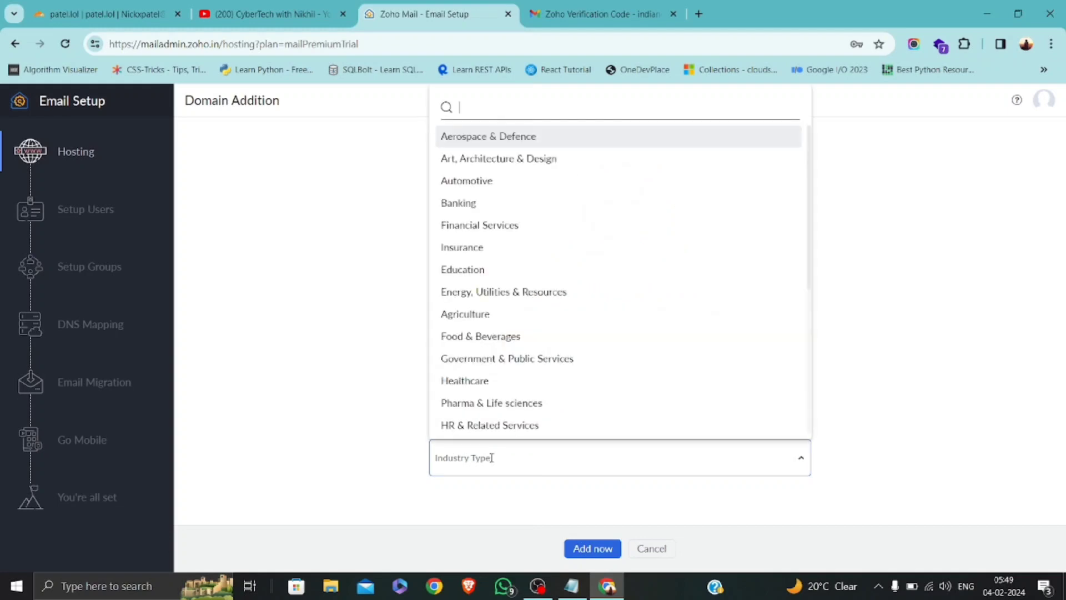
pyautogui.write('I')
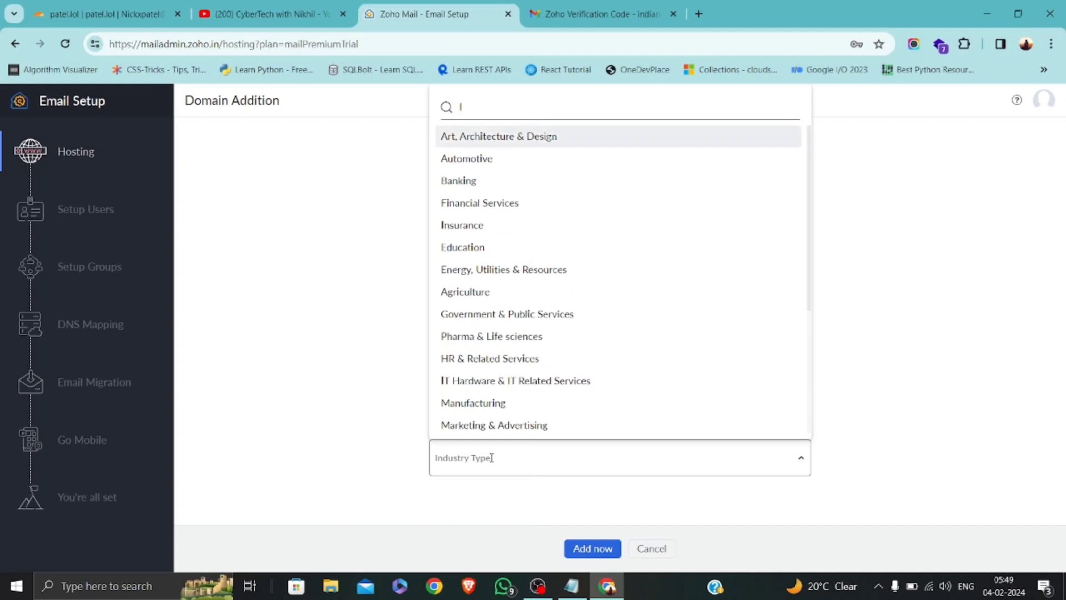
pyautogui.write('T')
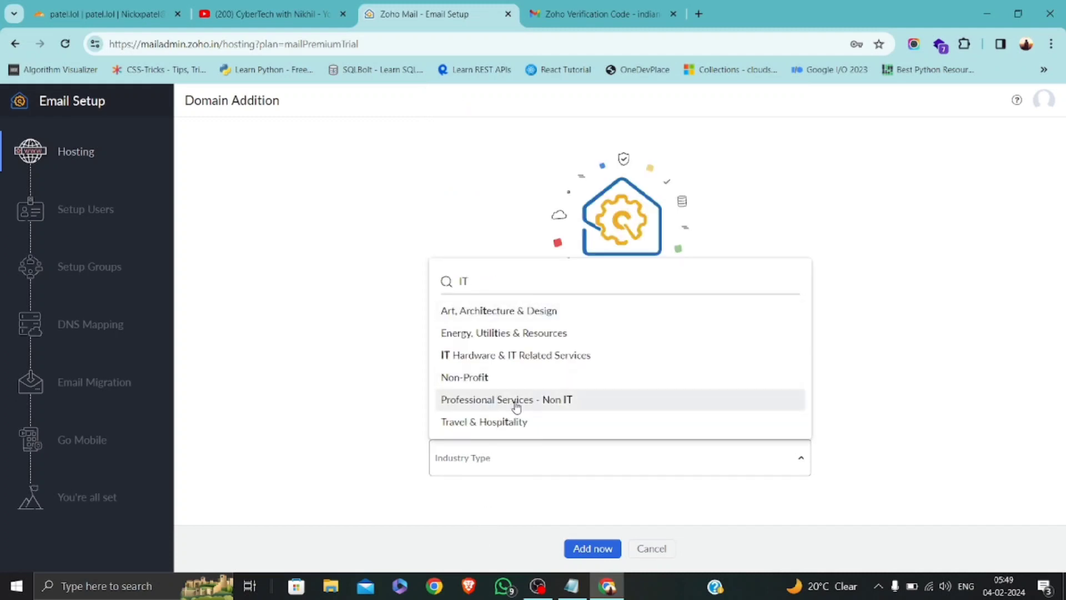
pyautogui.click(496, 361)
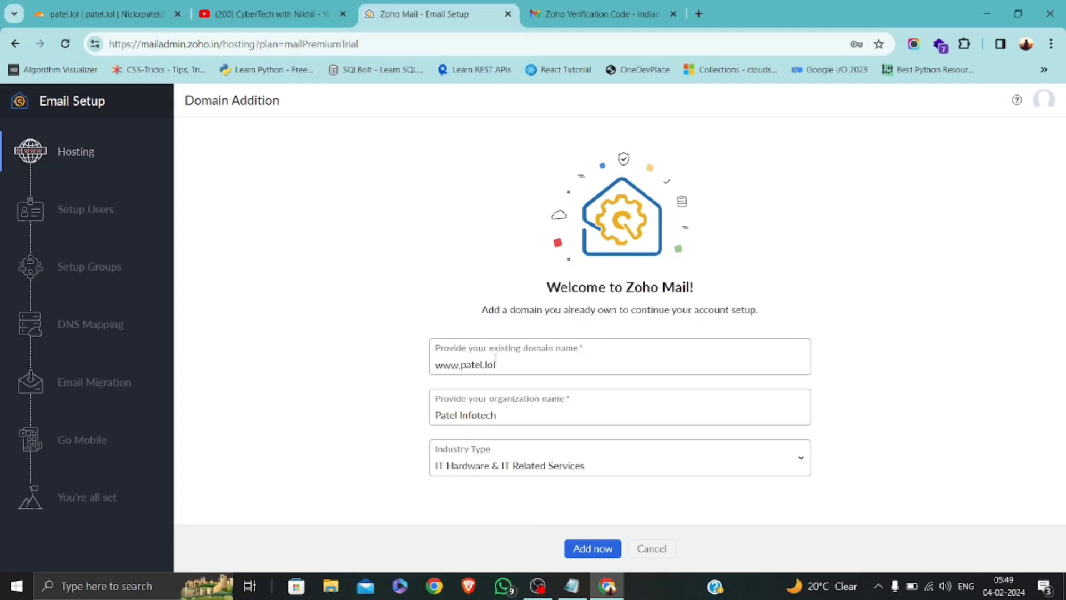
pyautogui.click(593, 548)
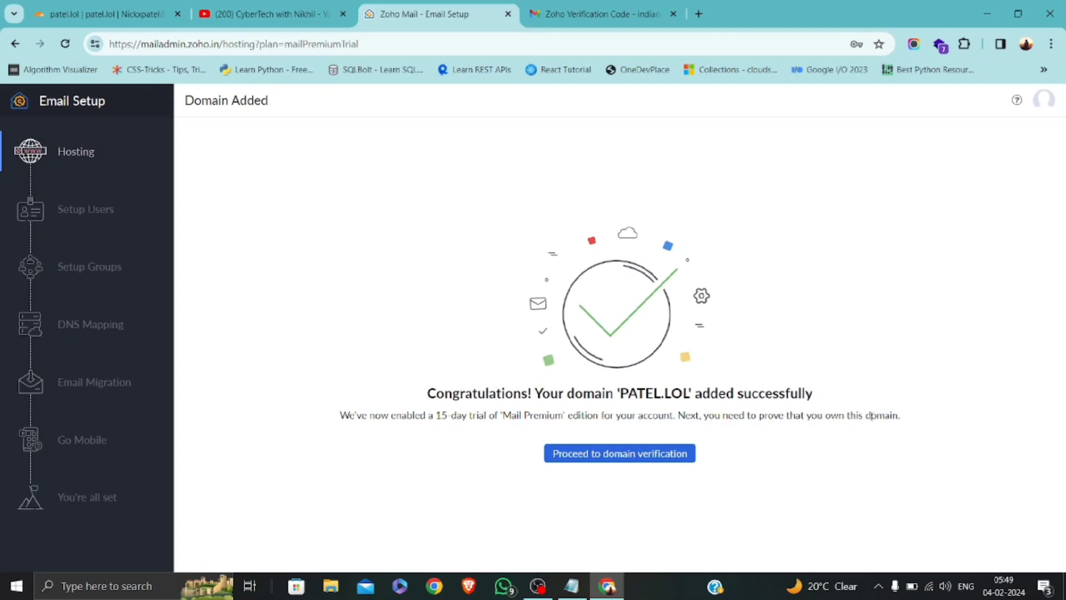
# Proceed to patel.lol domain verification and copy its TXT verification value.
pyautogui.click(626, 459)
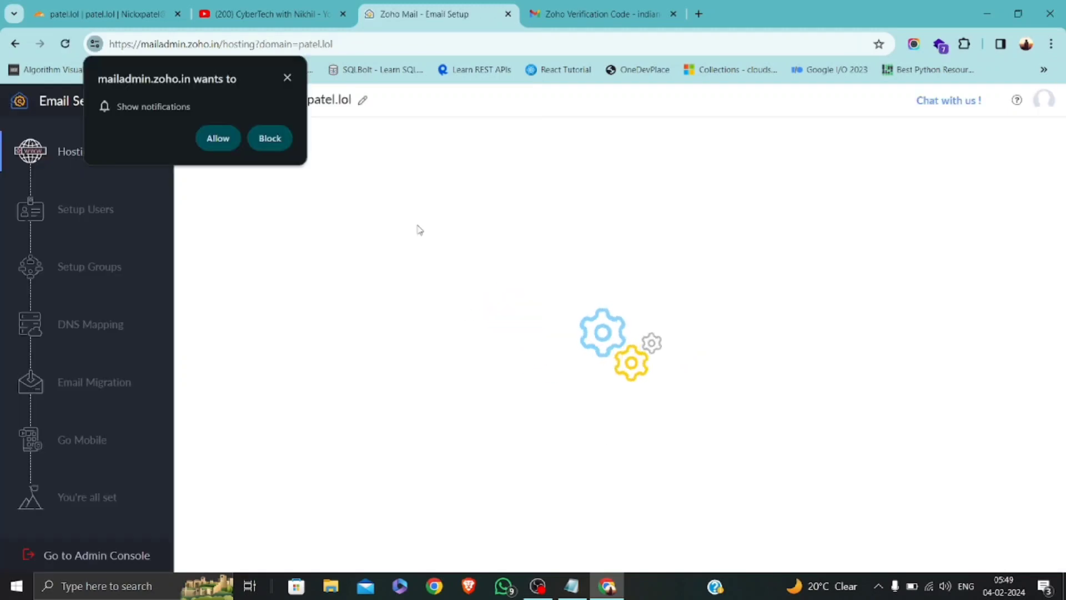
pyautogui.click(288, 78)
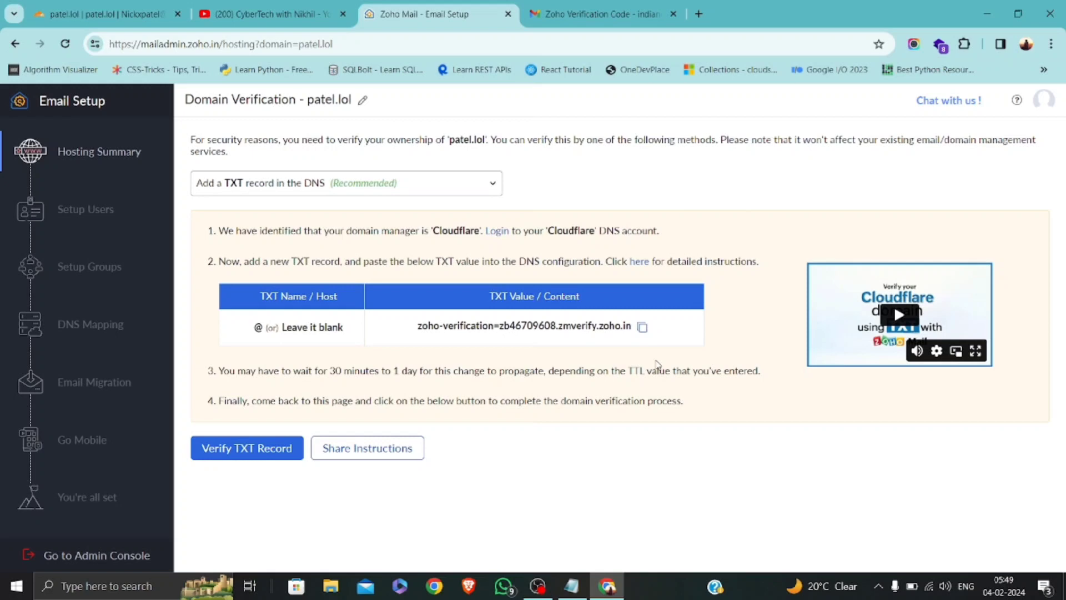
pyautogui.click(642, 327)
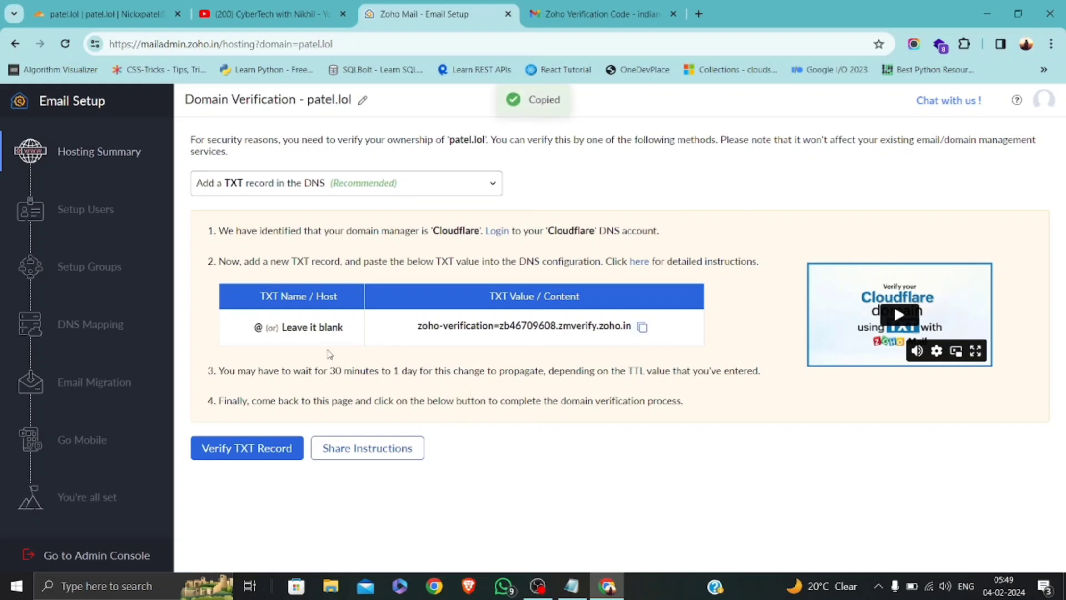
pyautogui.click(111, 12)
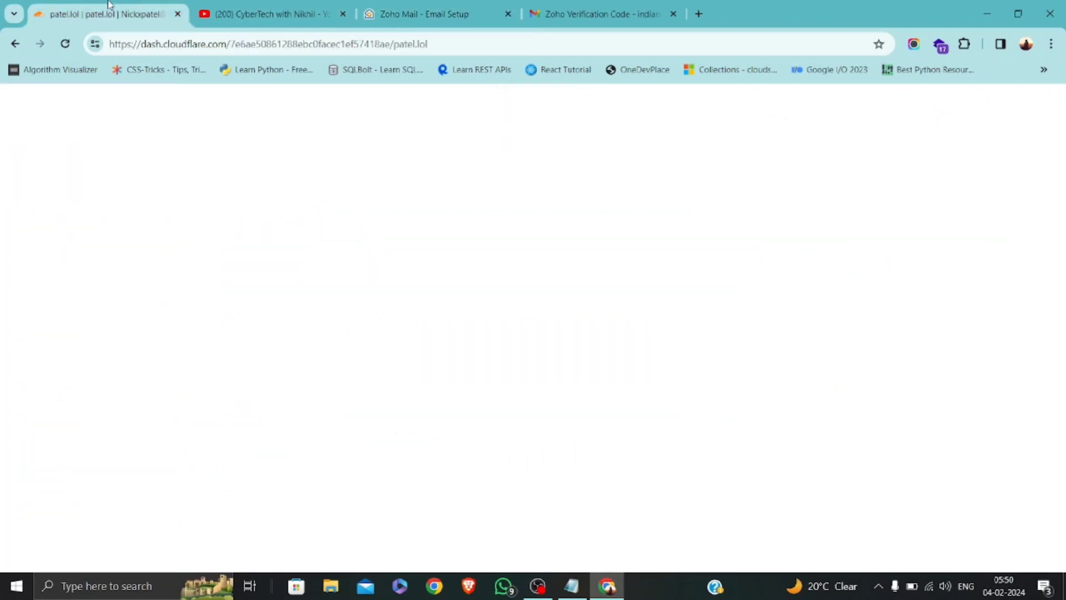
# Start a new DNS record for patel.lol with type TXT.
pyautogui.click(61, 249)
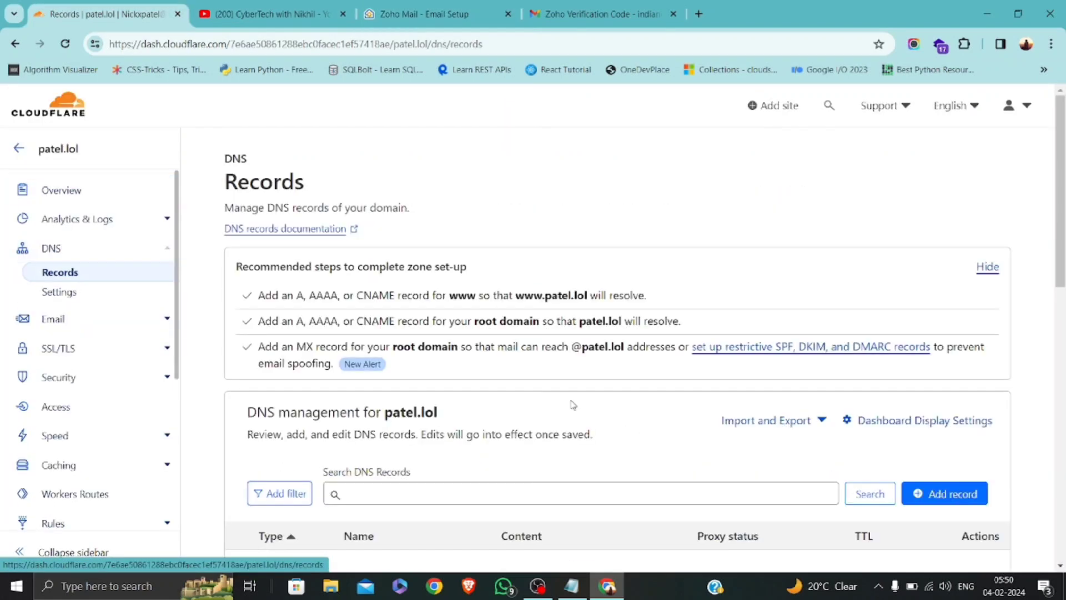
pyautogui.scroll(-5, 658, 366)
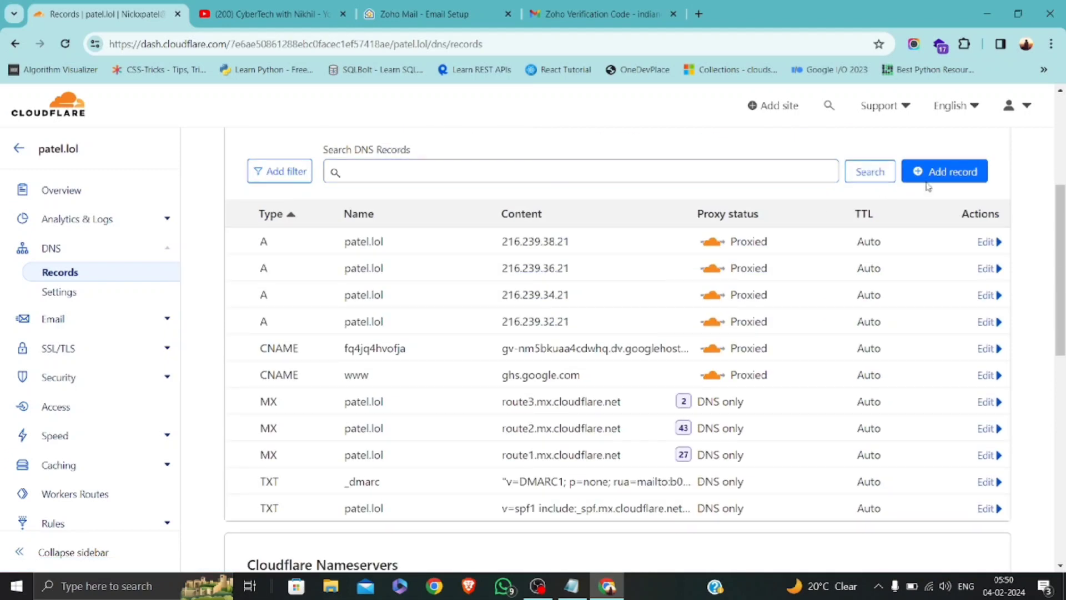
pyautogui.click(978, 170)
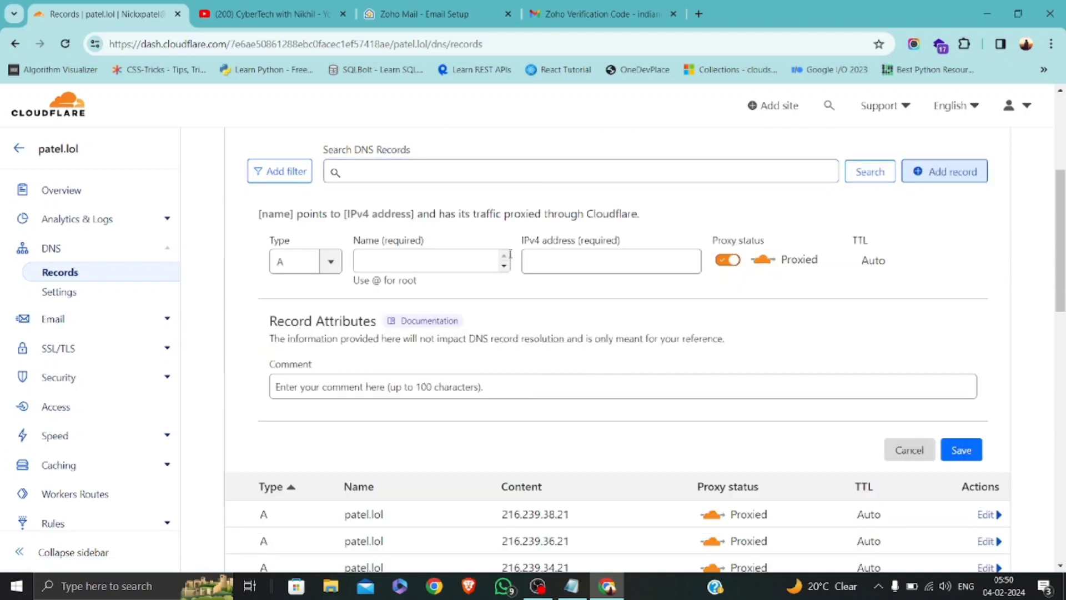
pyautogui.click(297, 255)
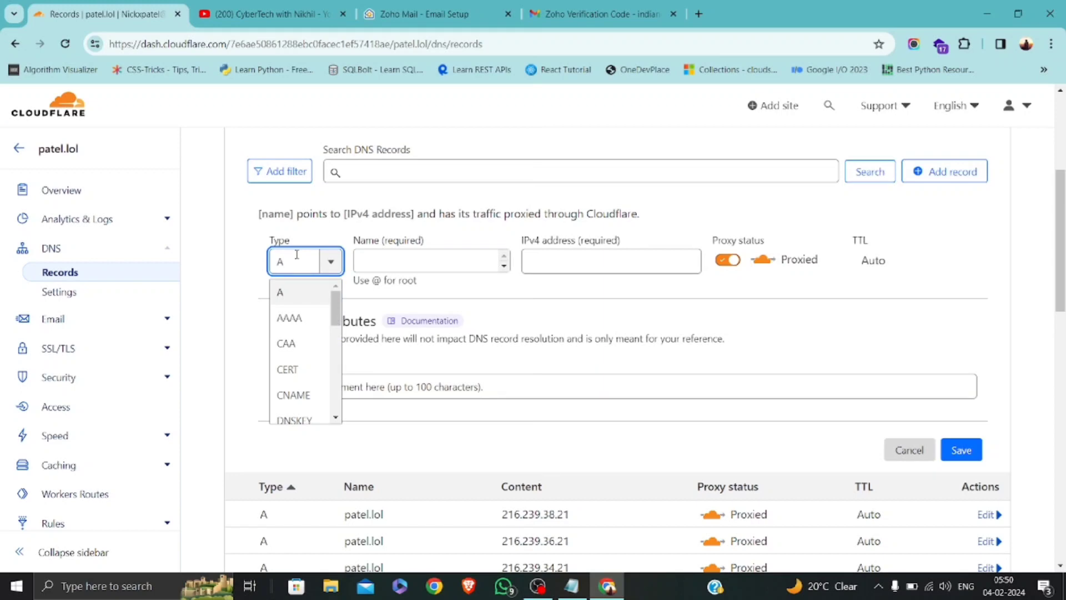
pyautogui.write('t')
pyautogui.press('BackSpace')
pyautogui.press('BackSpace')
pyautogui.write('tex')
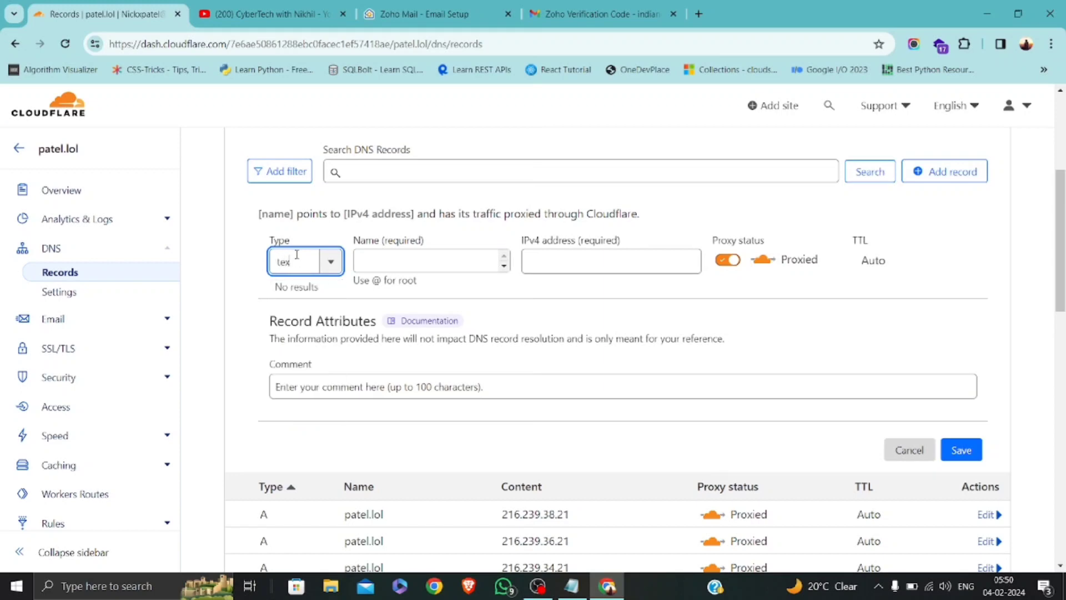
pyautogui.press('BackSpace')
pyautogui.press('BackSpace')
pyautogui.write('x')
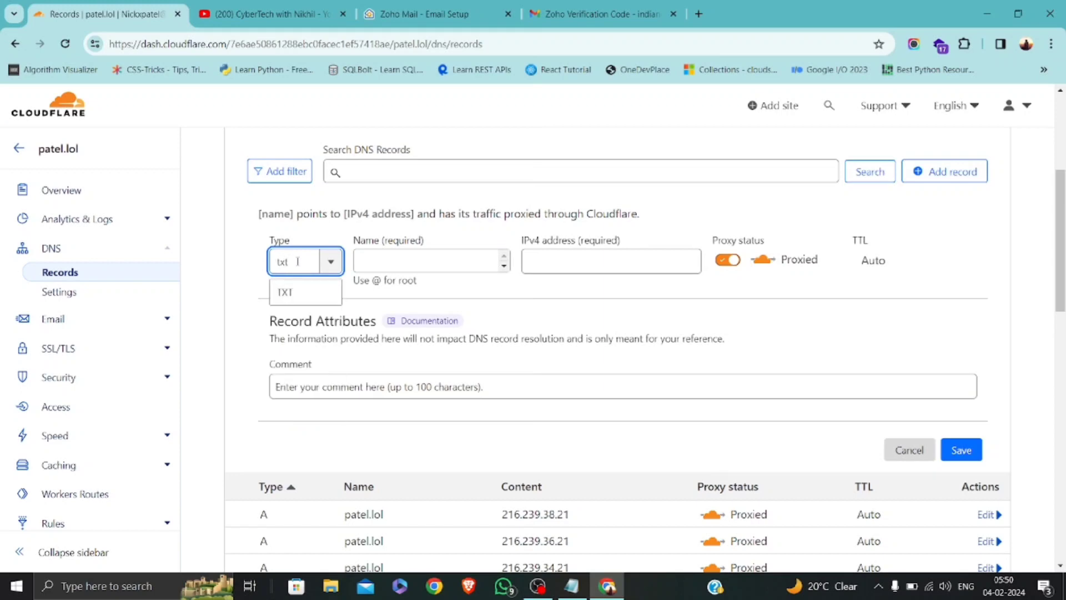
pyautogui.click(289, 292)
# Set the record name to @, paste the Zoho verification value as content, and save.
pyautogui.click(454, 257)
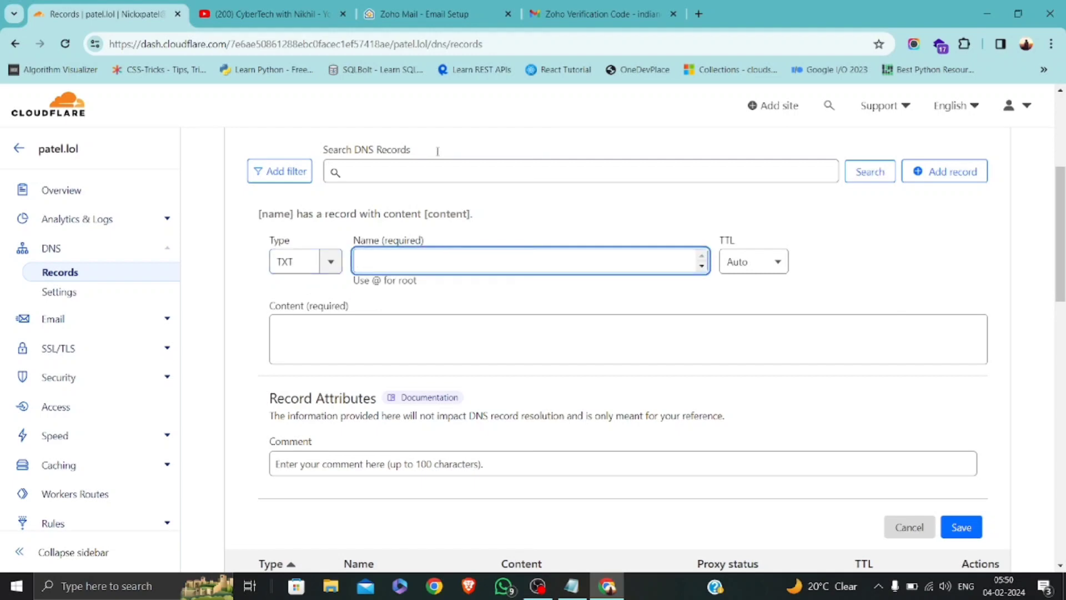
pyautogui.click(466, 6)
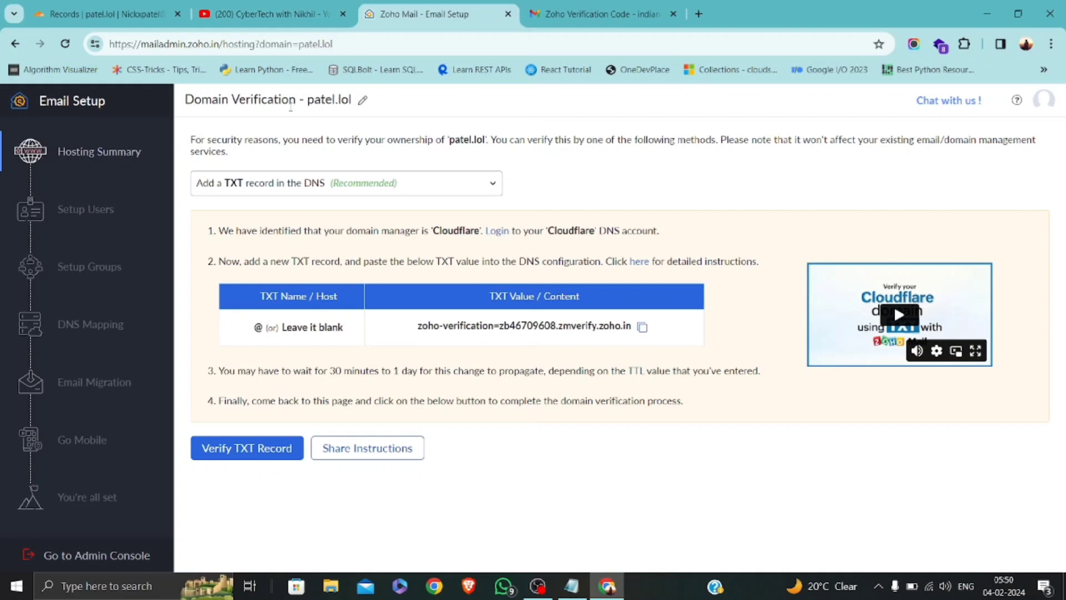
pyautogui.click(77, 6)
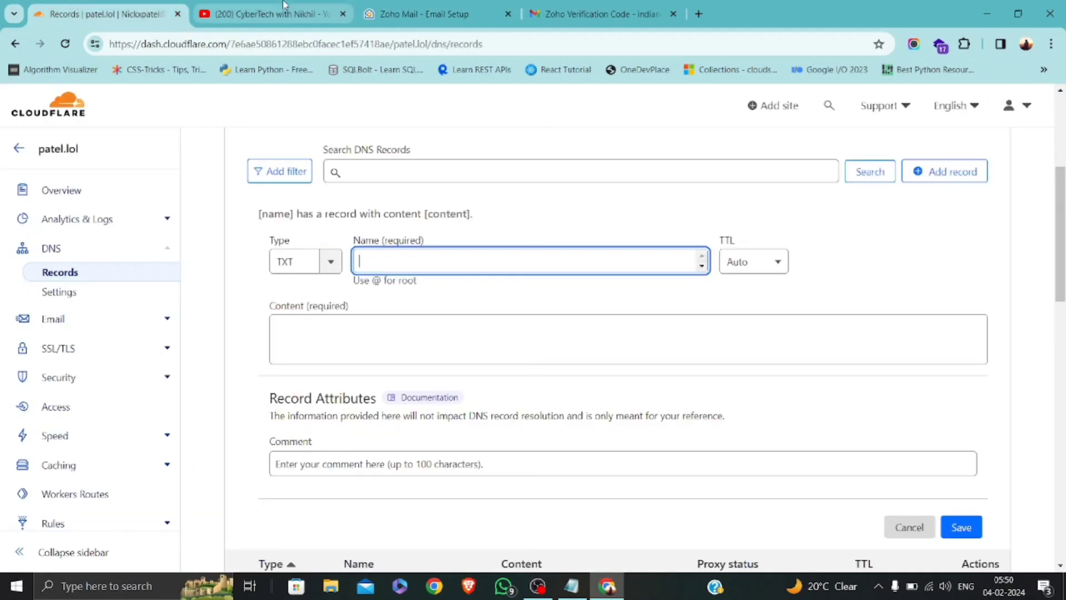
pyautogui.moveTo(283, 4); pyautogui.dragTo(97, 3)
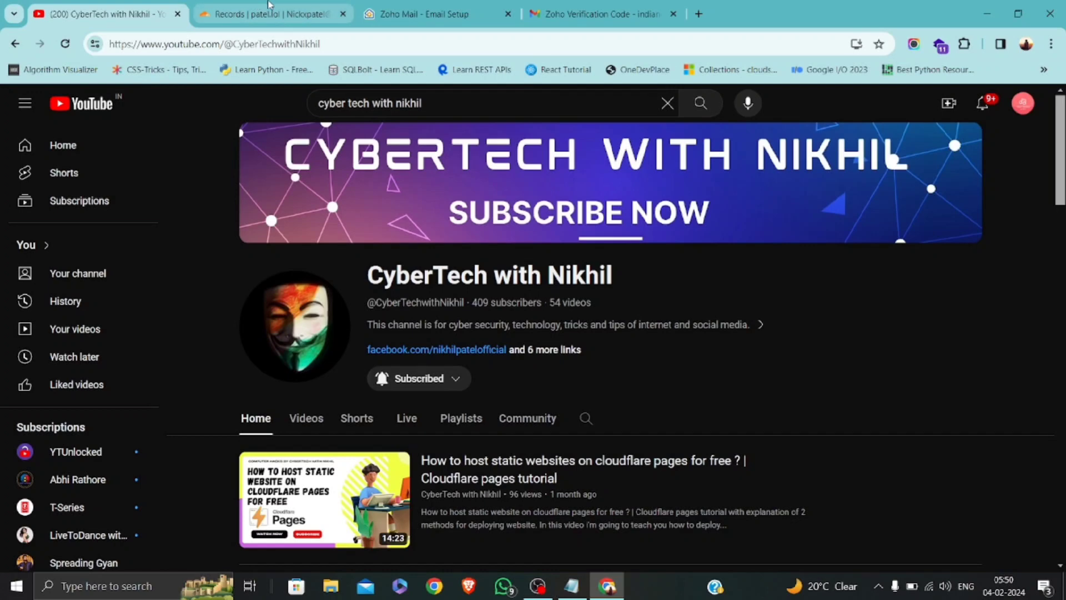
pyautogui.click(268, 3)
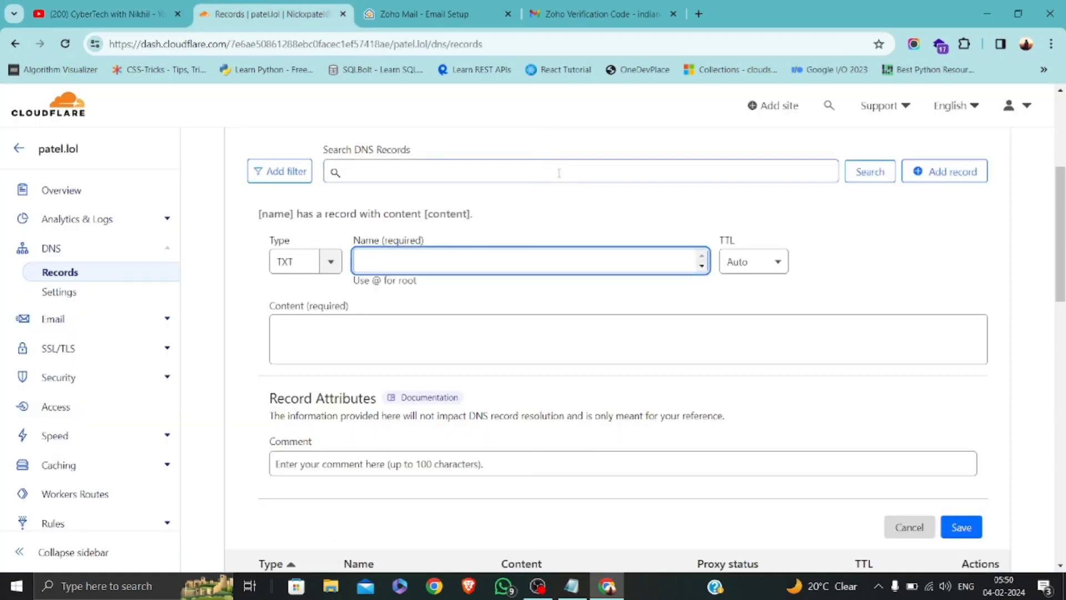
pyautogui.write('@')
pyautogui.press('Tab')
pyautogui.press('Tab')
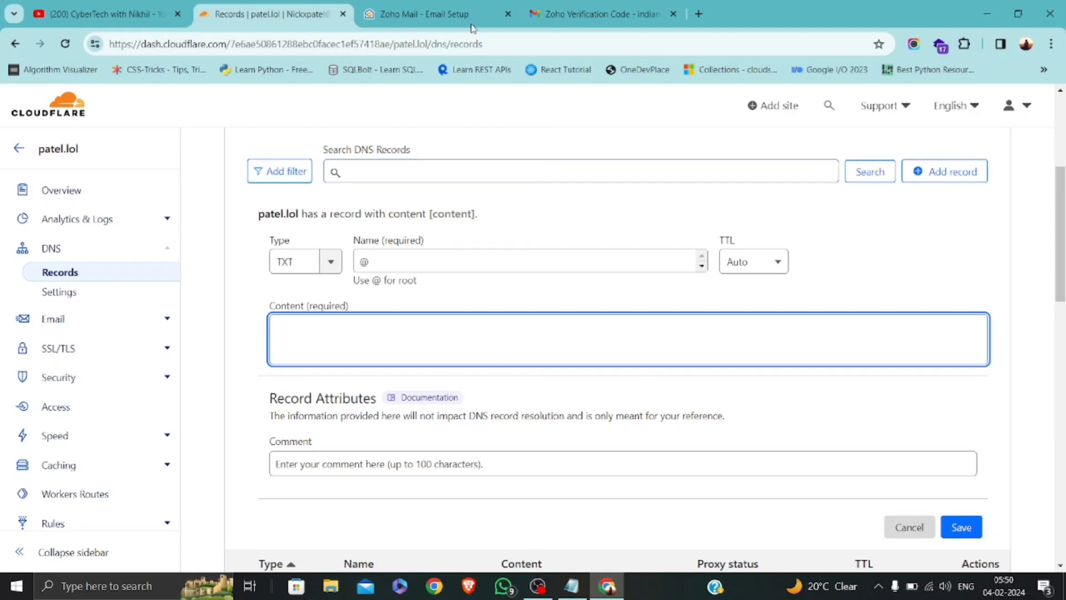
pyautogui.click(580, 6)
pyautogui.click(433, 7)
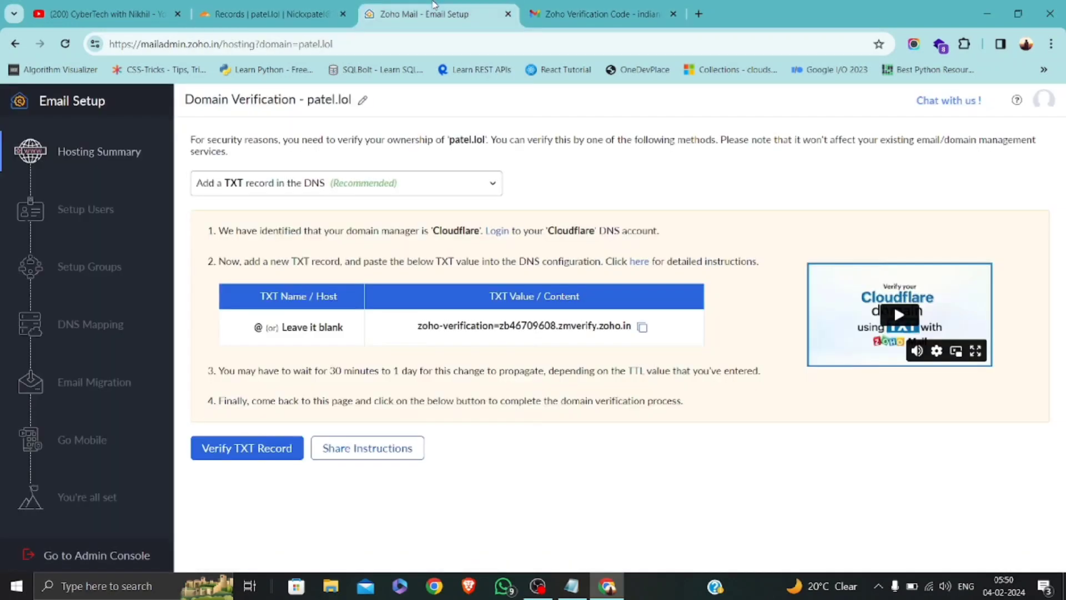
pyautogui.click(643, 327)
pyautogui.click(270, 14)
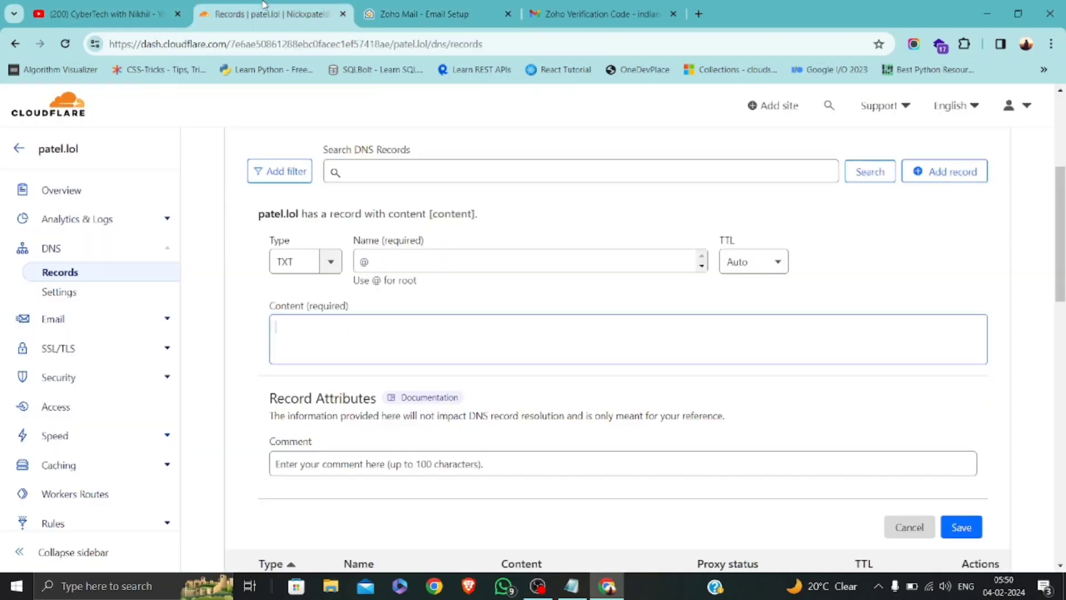
pyautogui.hotkey('ctrl', 'v')
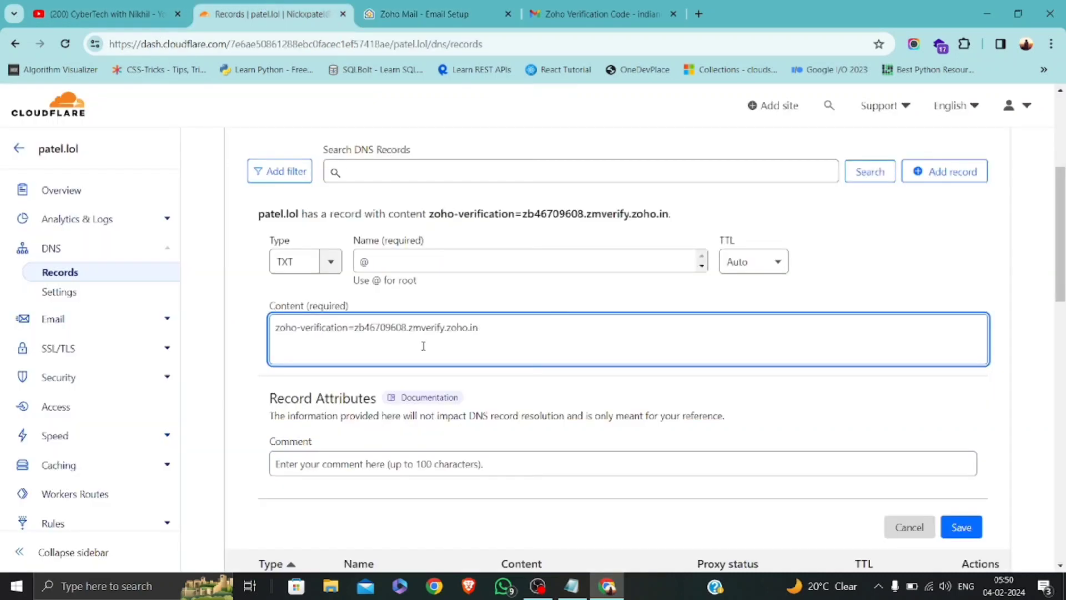
pyautogui.click(971, 529)
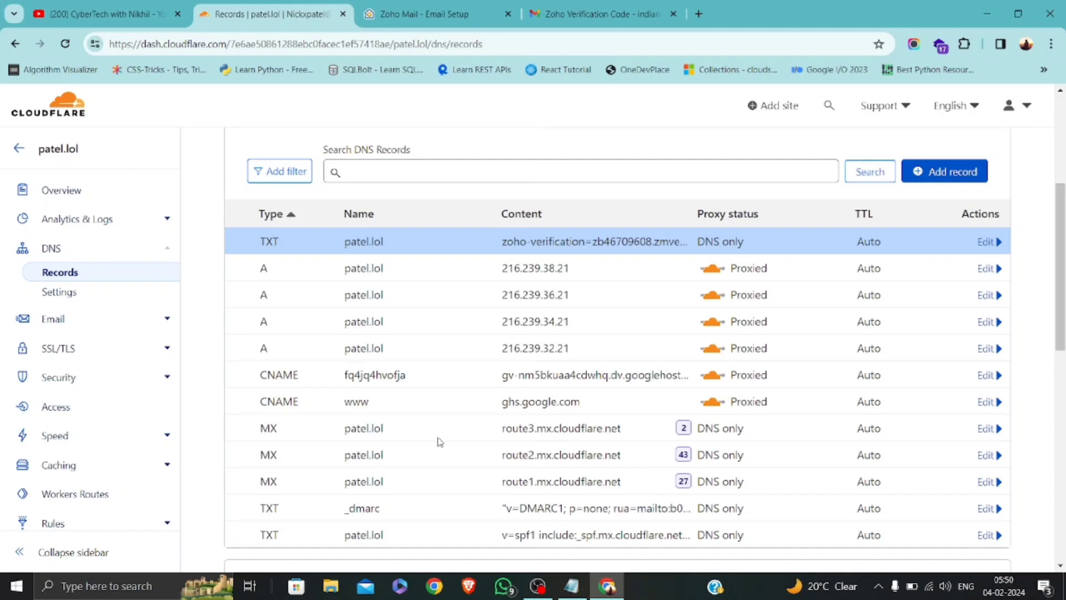
# Inspect the route3 MX record's details, then follow the link to patel.lol's Email Routing settings.
pyautogui.click(987, 428)
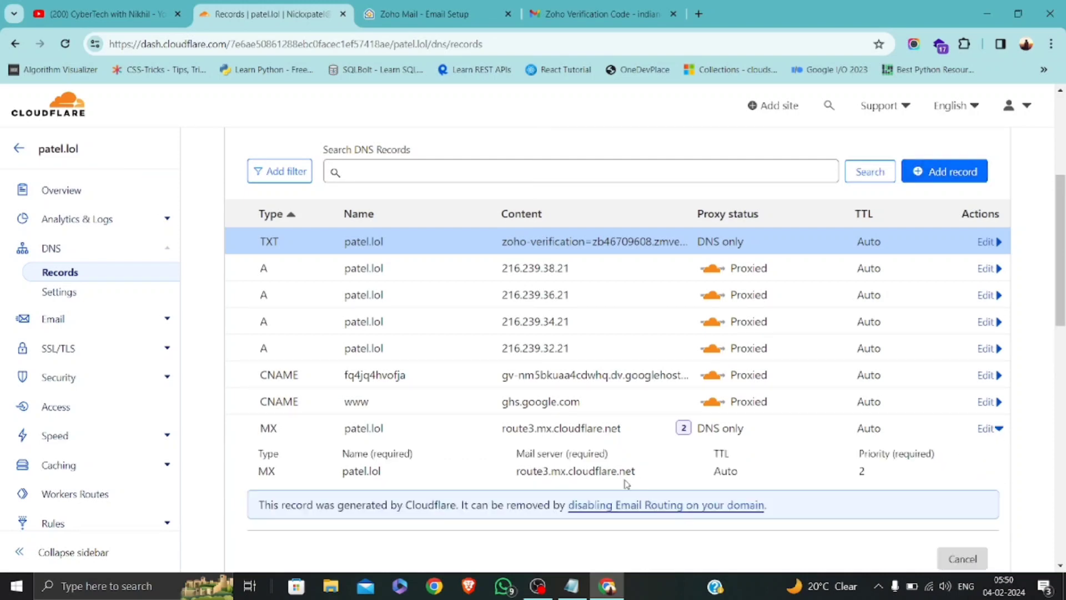
pyautogui.scroll(-15, 731, 475)
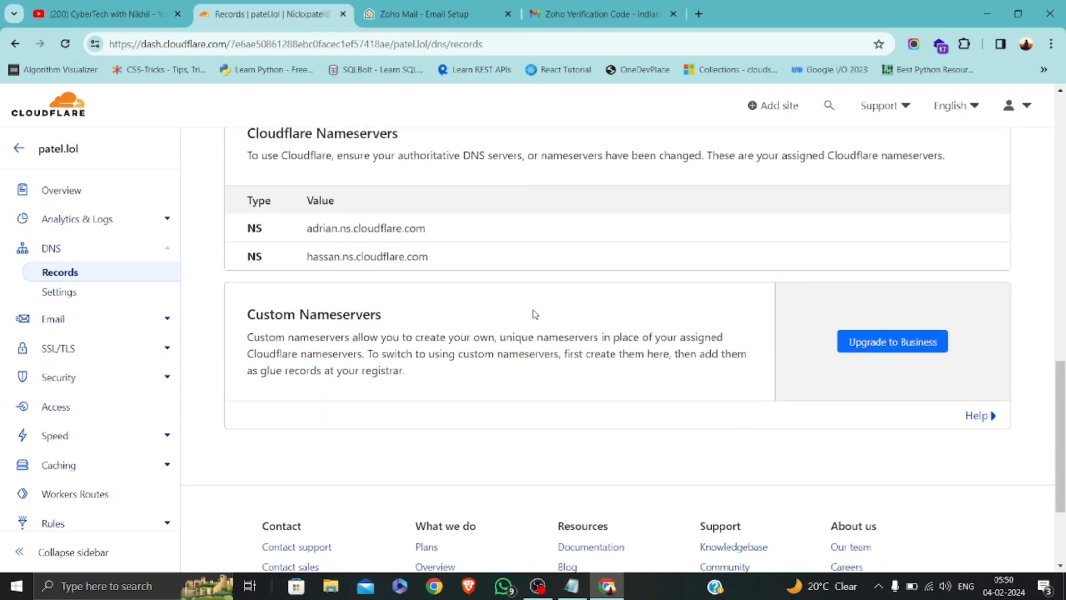
pyautogui.scroll(10, 533, 312)
pyautogui.scroll(-3, 533, 312)
pyautogui.scroll(2, 533, 312)
pyautogui.scroll(-5, 533, 313)
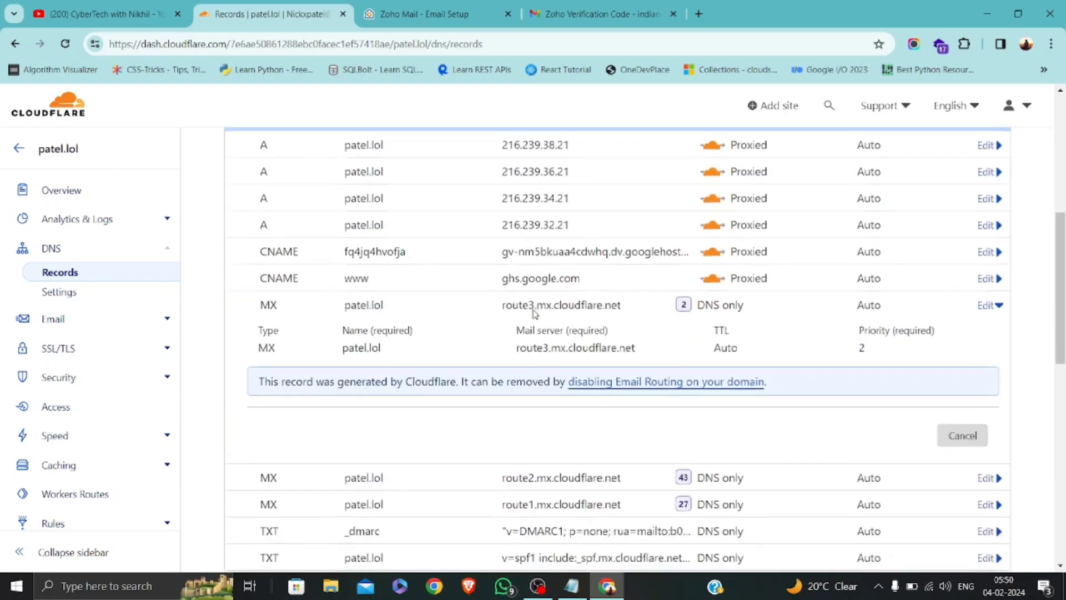
pyautogui.scroll(7, 533, 313)
pyautogui.scroll(-7, 861, 362)
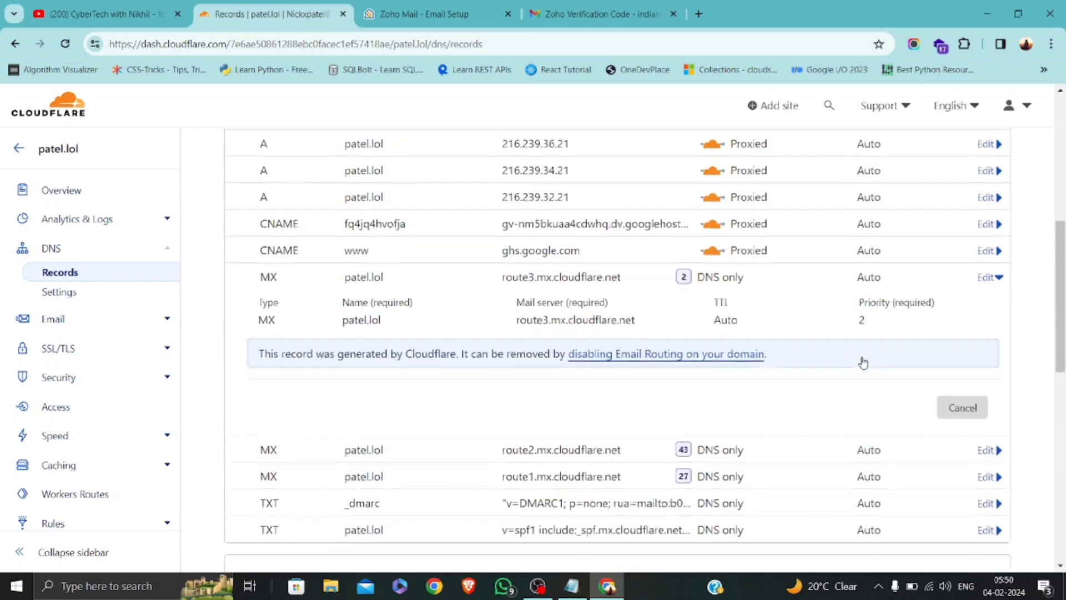
pyautogui.scroll(1, 833, 339)
pyautogui.scroll(1, 837, 289)
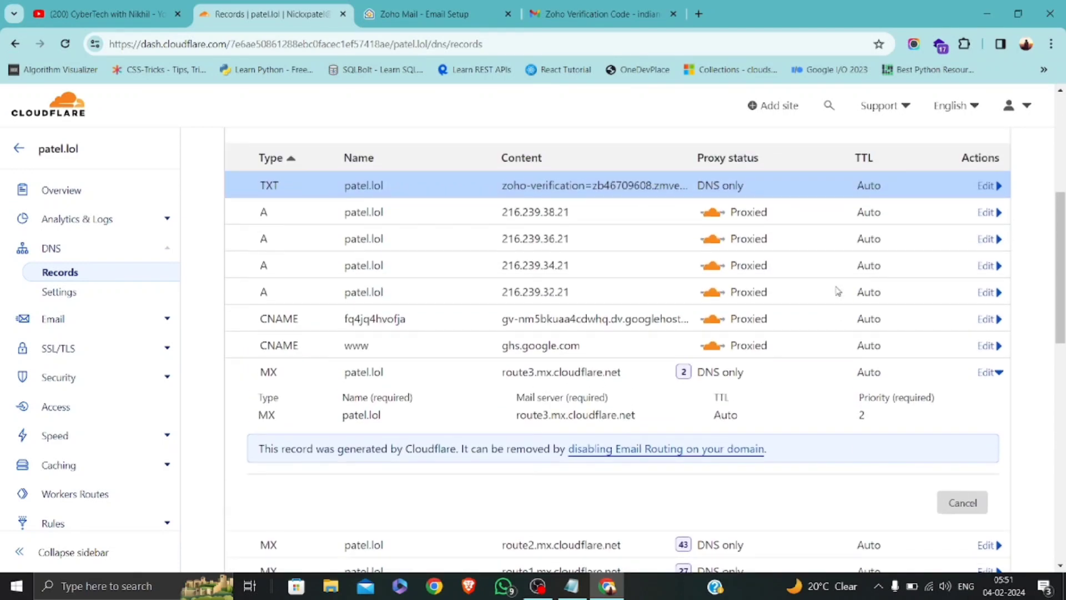
pyautogui.click(984, 372)
pyautogui.click(985, 373)
pyautogui.click(634, 448)
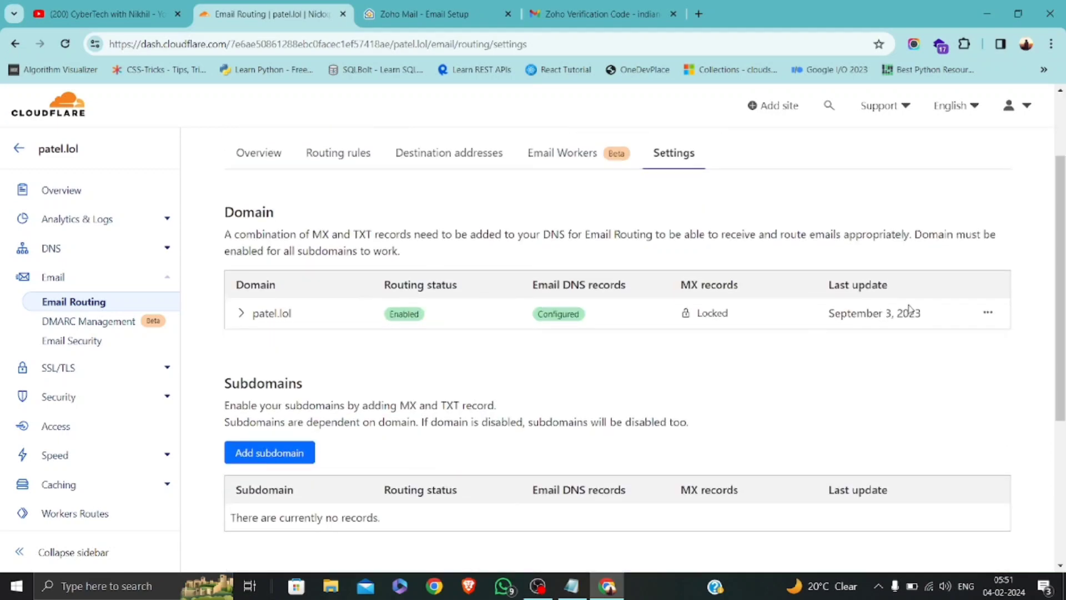
# Choose Delete and Disable to remove patel.lol's routing MX and SPF records, then return to DNS.
pyautogui.click(987, 313)
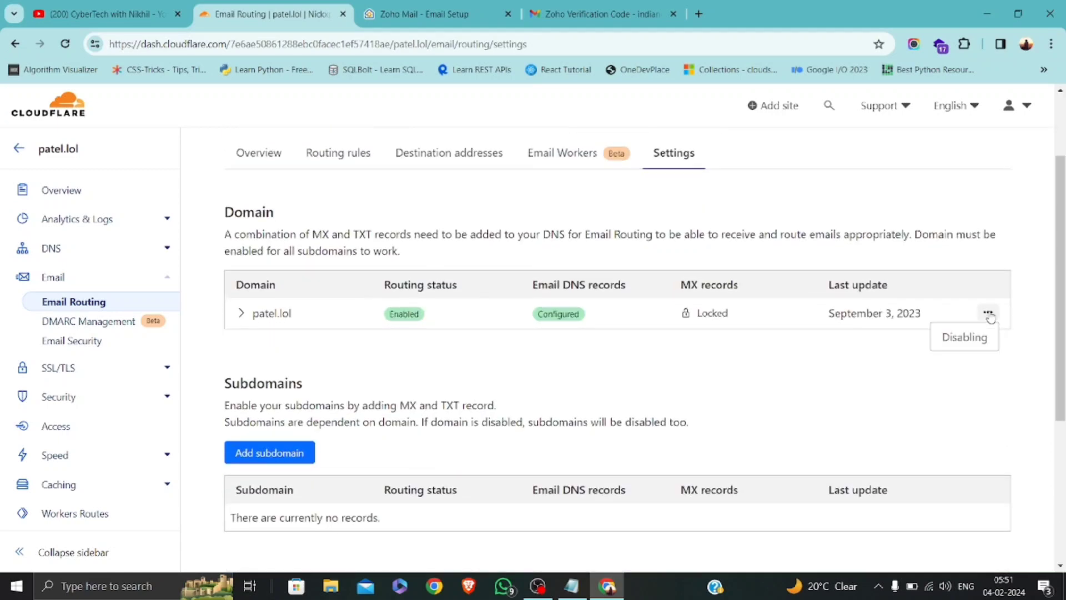
pyautogui.click(963, 336)
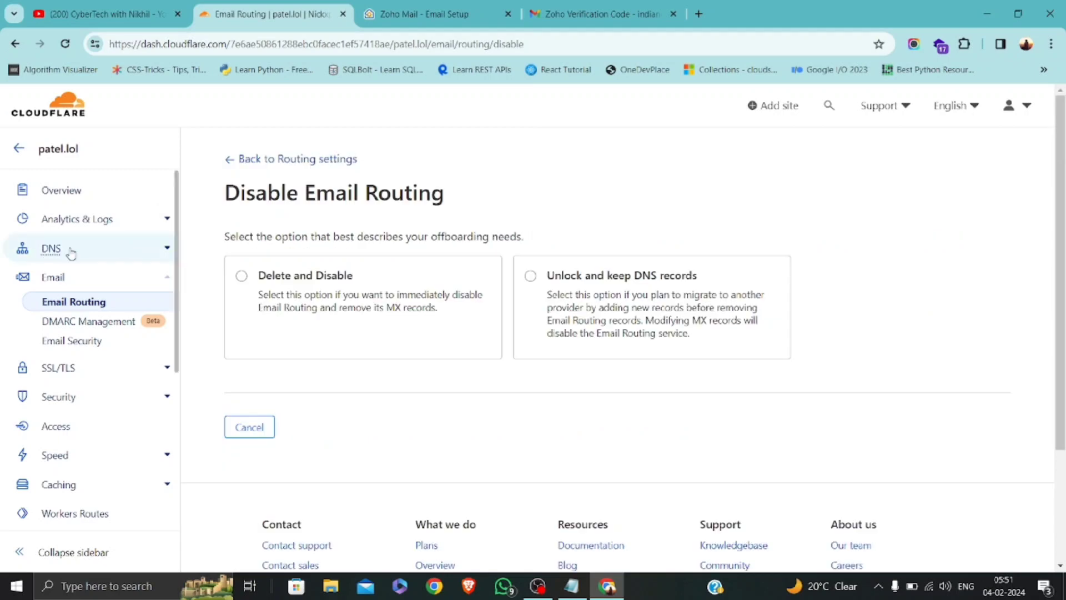
pyautogui.click(243, 273)
pyautogui.scroll(-5, 302, 418)
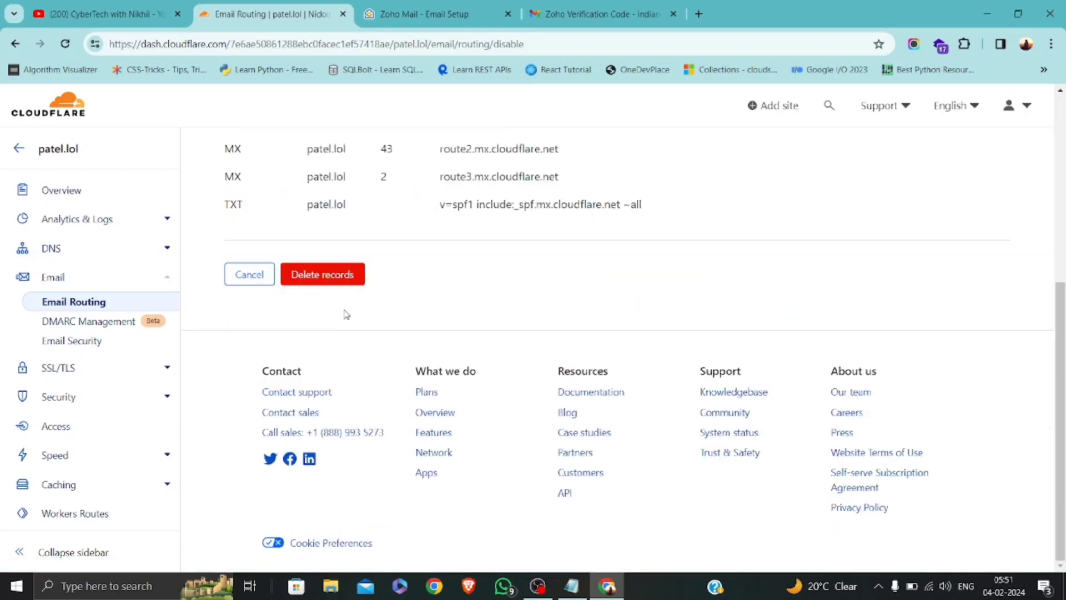
pyautogui.click(334, 282)
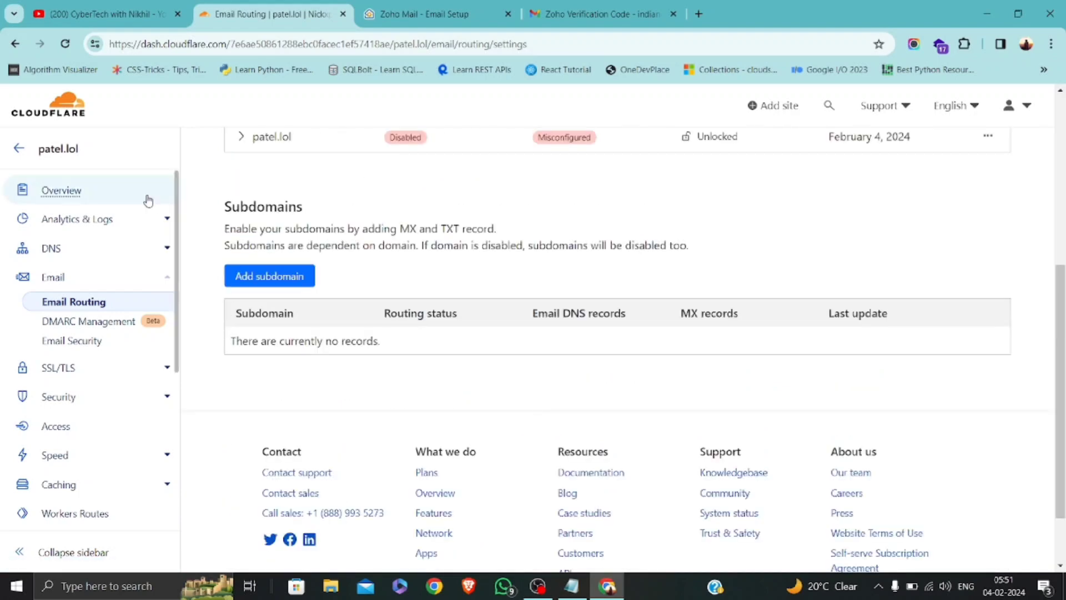
pyautogui.click(67, 253)
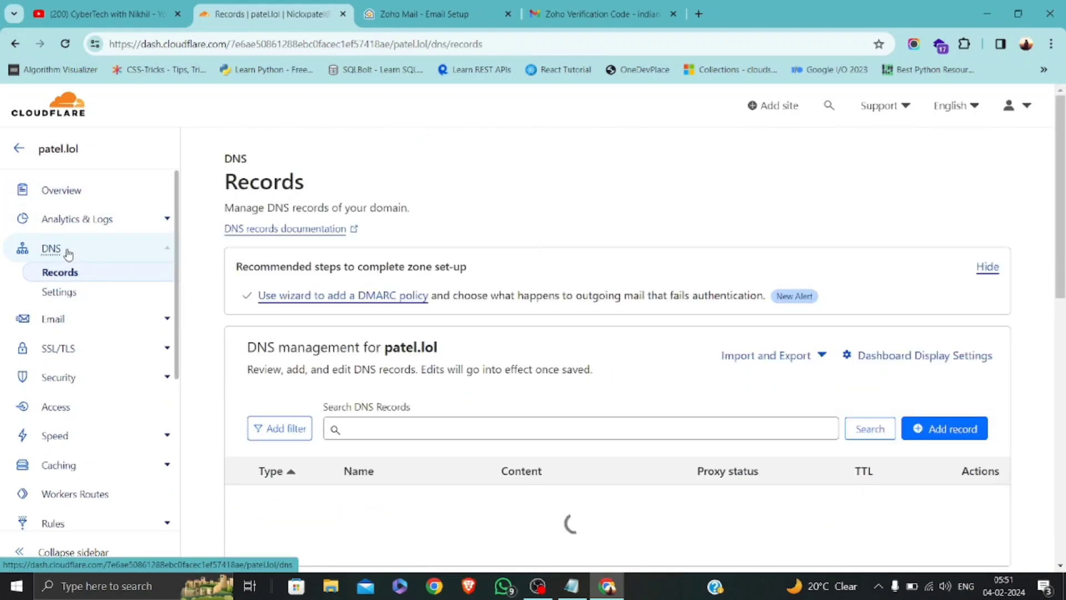
# Delete the _dmarc TXT record from patel.lol's Cloudflare DNS and return to the Zoho Mail setup tab.
pyautogui.scroll(-6, 698, 382)
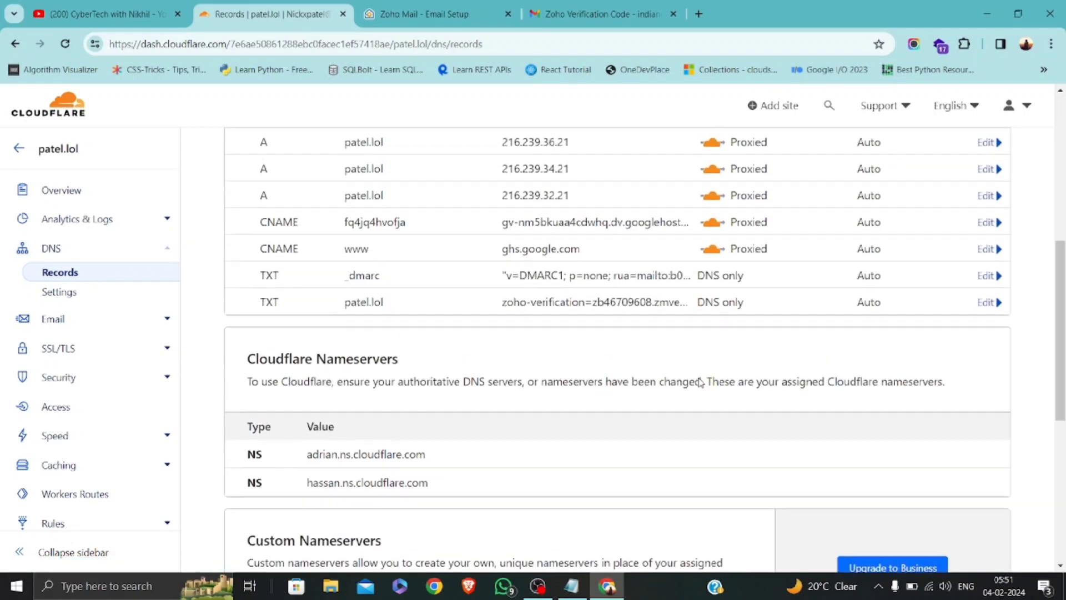
pyautogui.scroll(1, 325, 317)
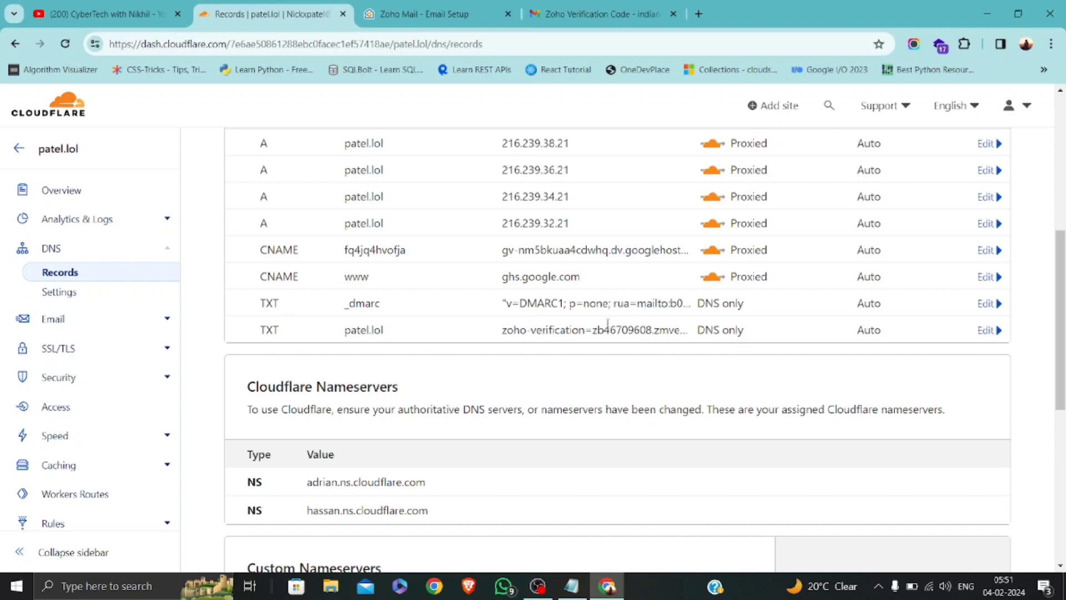
pyautogui.click(985, 305)
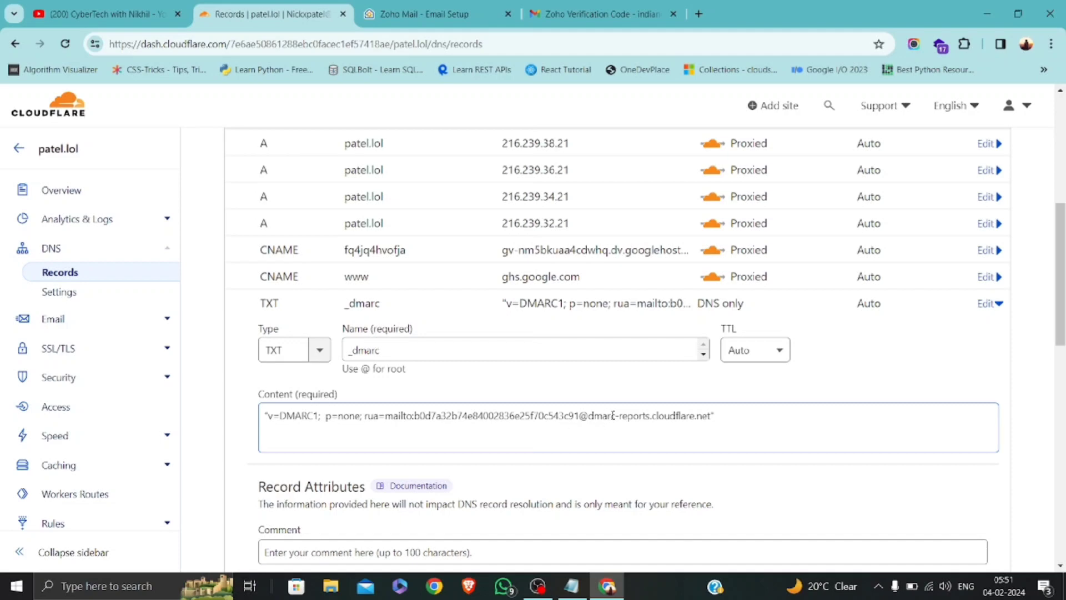
pyautogui.scroll(-3, 612, 415)
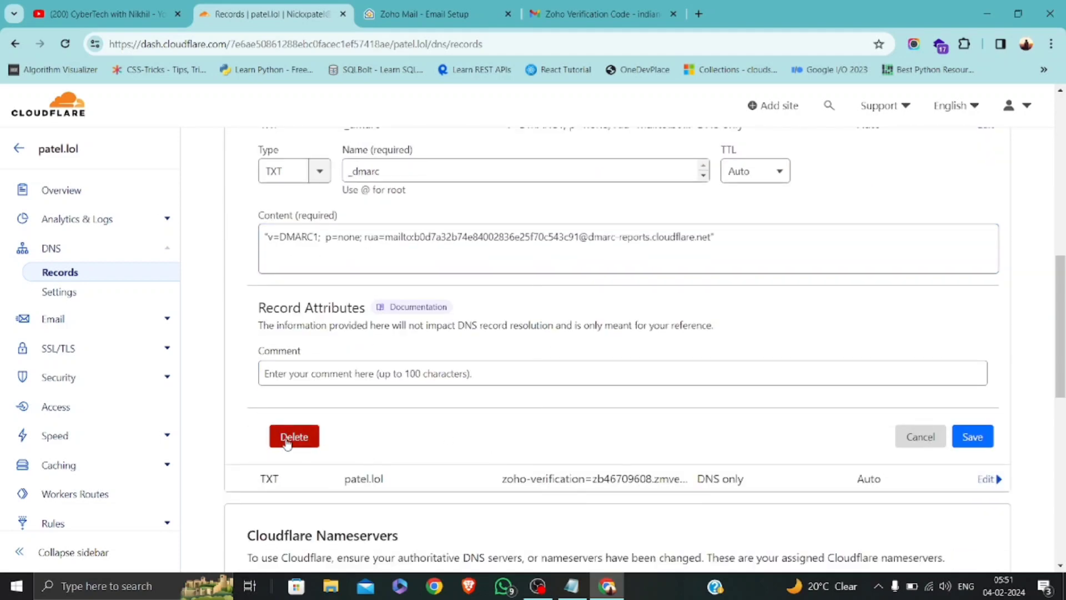
pyautogui.click(287, 438)
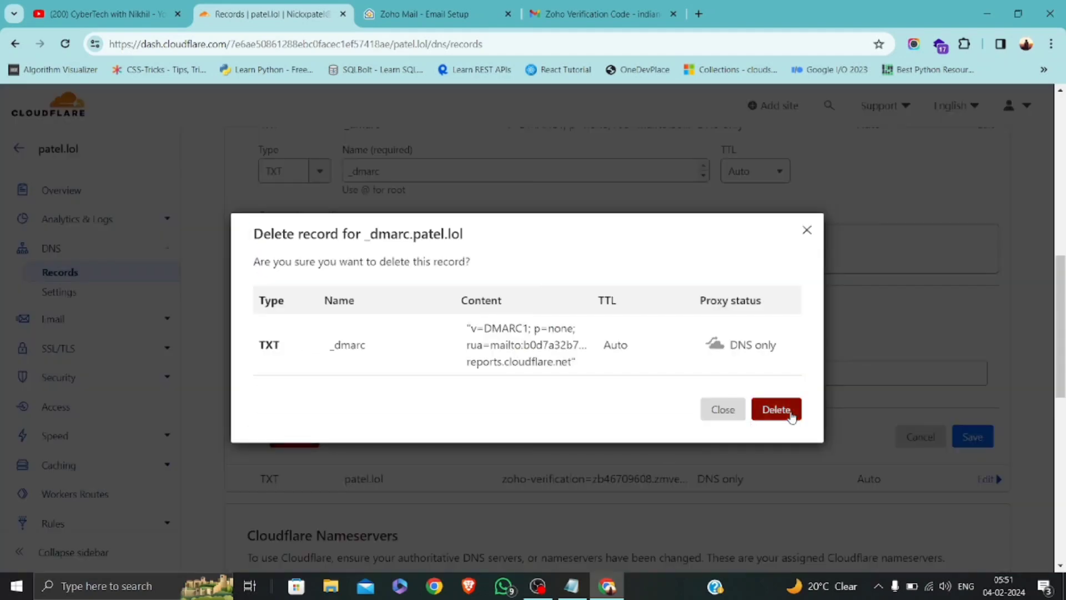
pyautogui.click(791, 414)
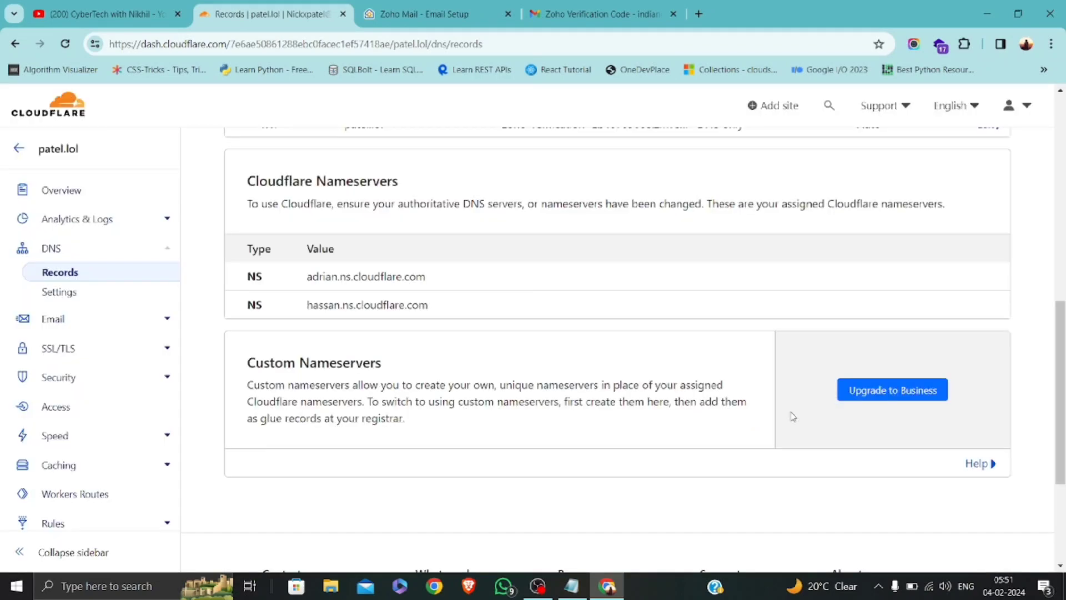
pyautogui.scroll(-2, 439, 440)
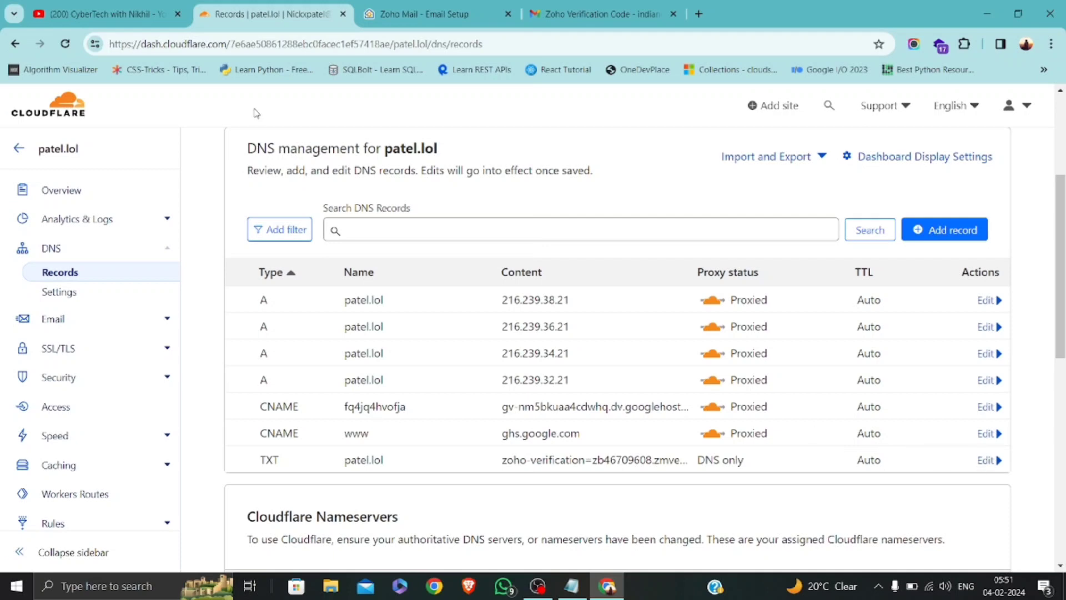
pyautogui.click(454, 7)
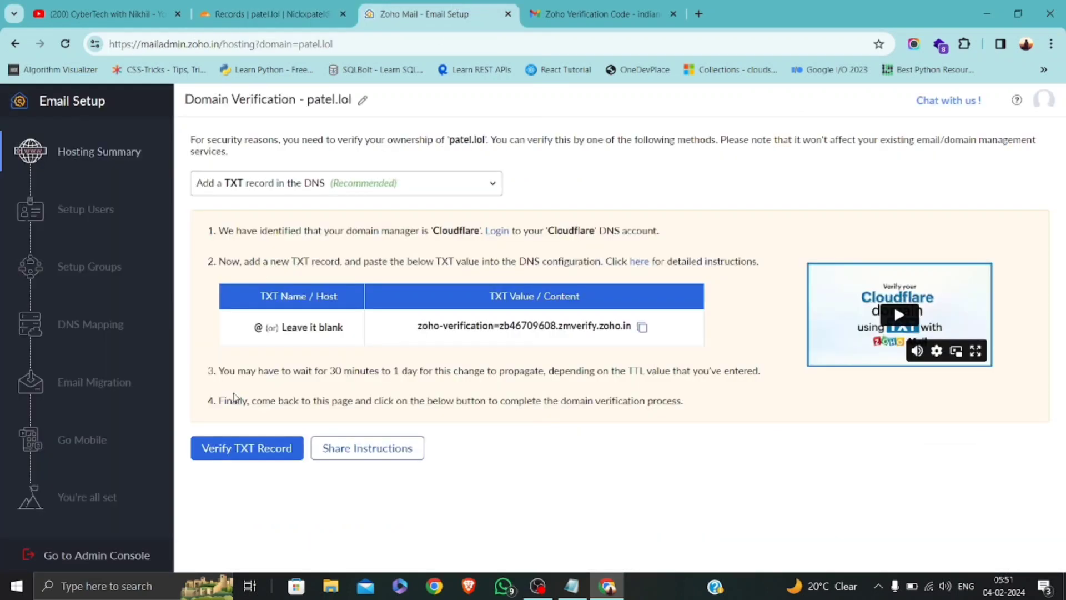
# Verify patel.lol through the zoho-verification TXT record and create the super administrator login 'admin'.
pyautogui.click(260, 453)
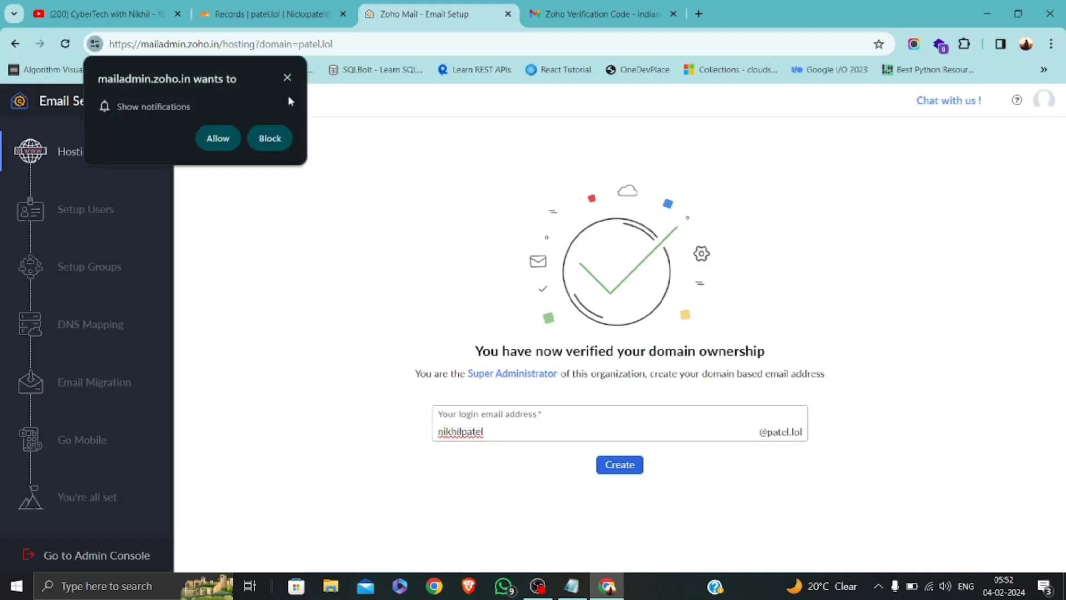
pyautogui.click(288, 77)
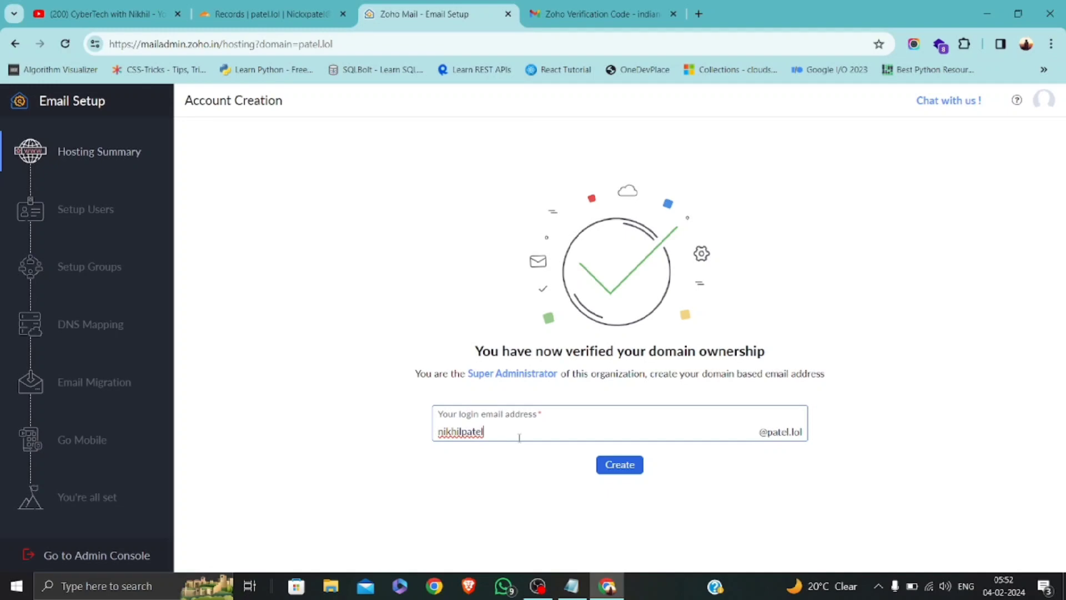
pyautogui.press('BackSpace')
pyautogui.press('BackSpace')
pyautogui.press('BackSpace')
pyautogui.press('BackSpace')
pyautogui.press('BackSpace')
pyautogui.press('BackSpace')
pyautogui.press('BackSpace')
pyautogui.press('BackSpace')
pyautogui.press('BackSpace')
pyautogui.press('BackSpace')
pyautogui.press('BackSpace')
pyautogui.write('admin')
pyautogui.click(618, 466)
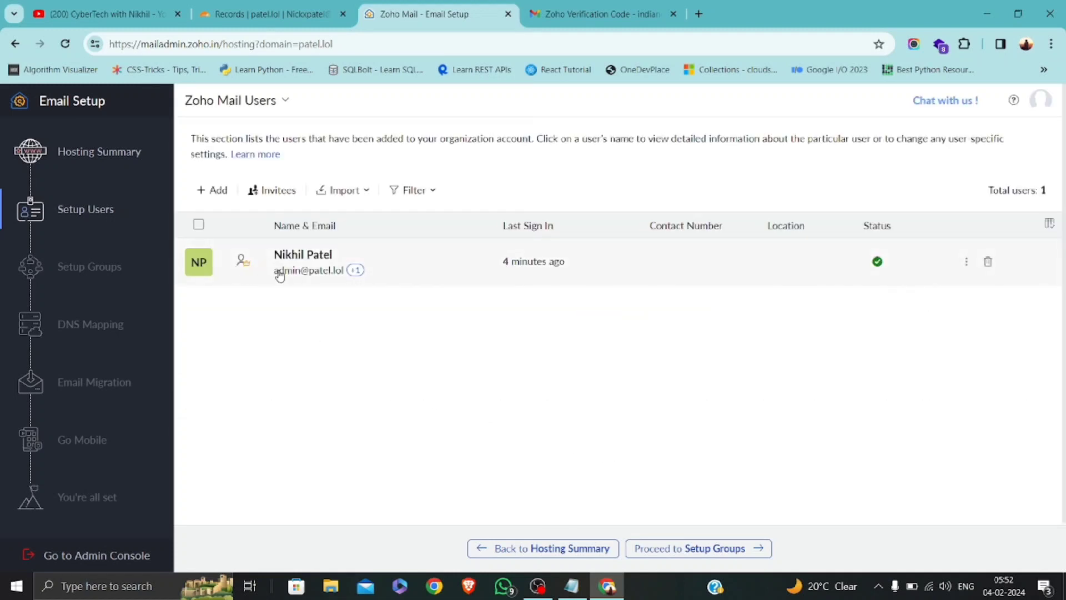
# Start a new user and fill in its name as 'support', trimming the surname from First Name.
pyautogui.click(216, 189)
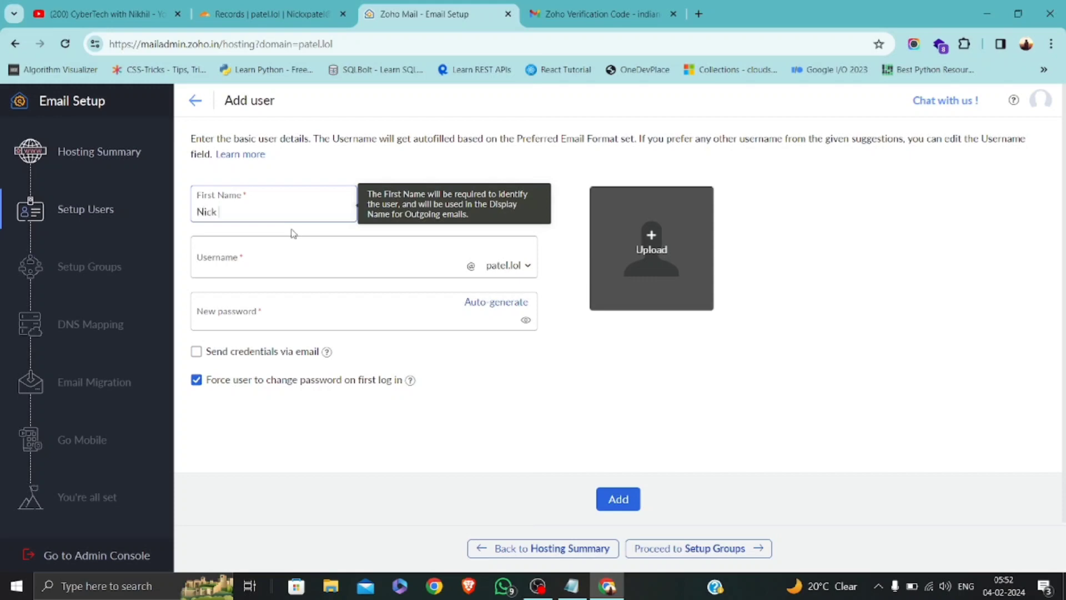
pyautogui.press('Tab')
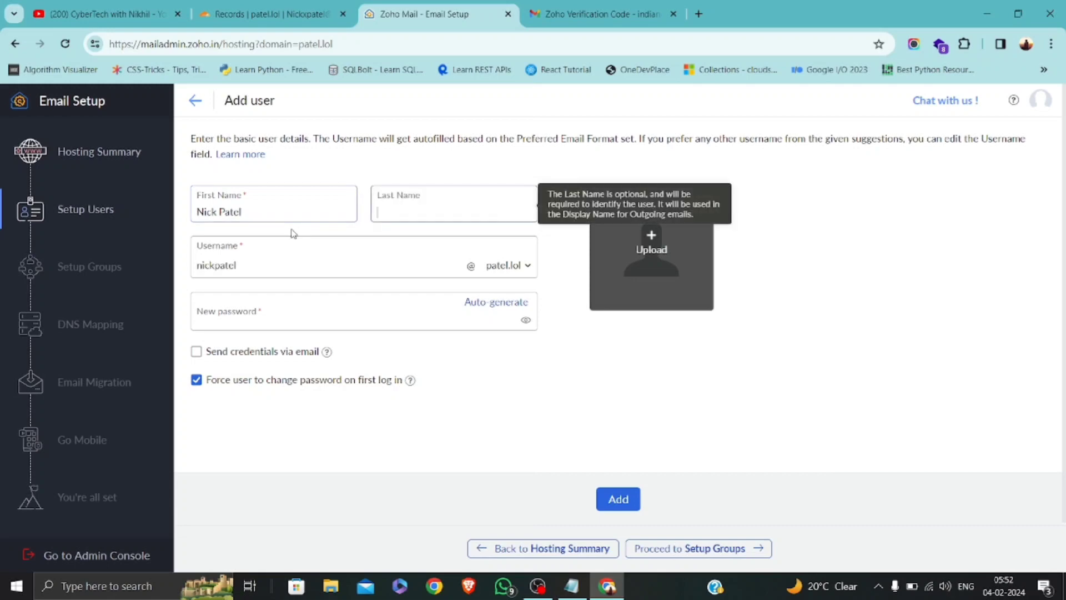
pyautogui.doubleClick(240, 259)
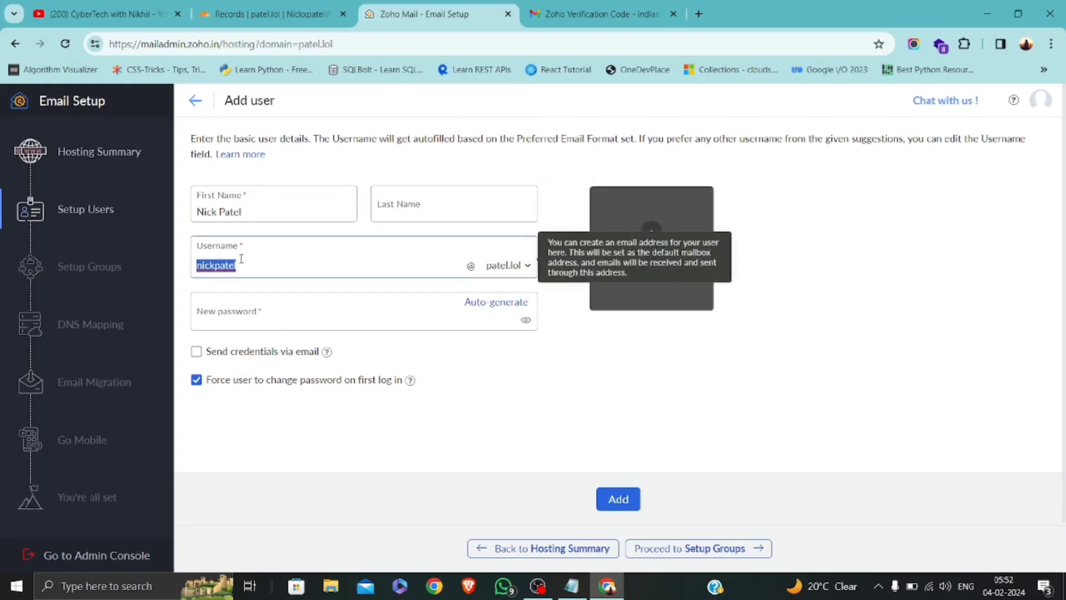
pyautogui.write('support')
pyautogui.click(415, 205)
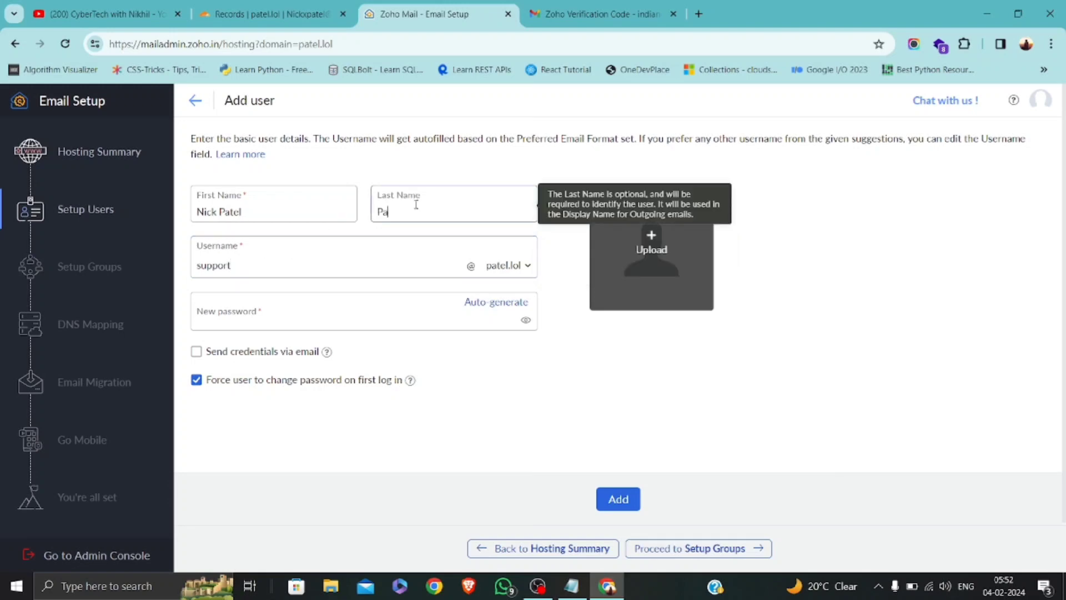
pyautogui.click(288, 208)
pyautogui.press('BackSpace')
pyautogui.press('BackSpace')
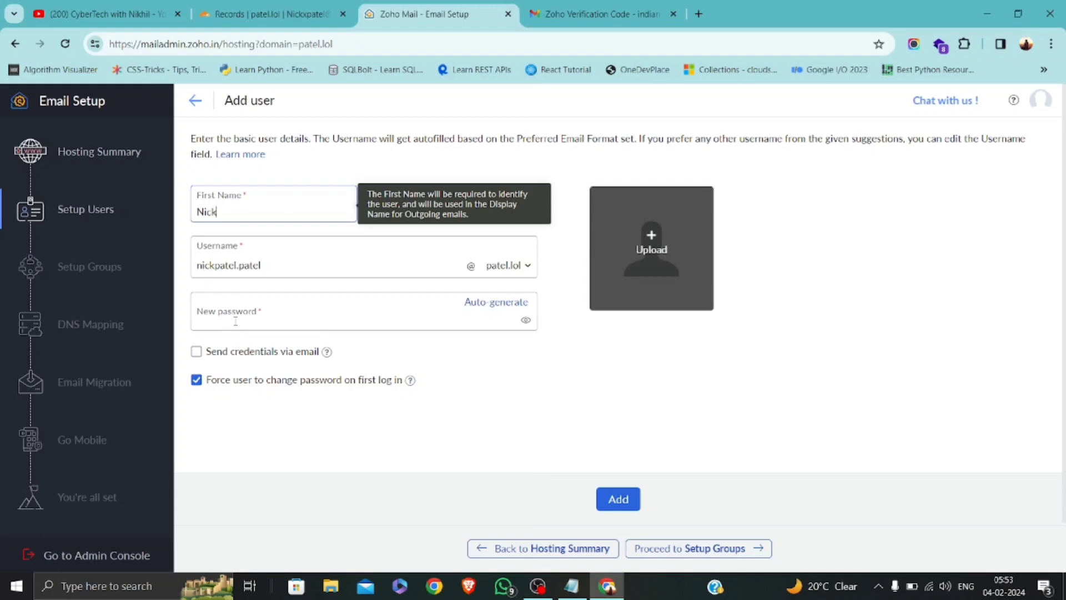
pyautogui.click(400, 243)
# Set the login name to 'support', auto-generate a password, email the credentials, and create the user.
pyautogui.moveTo(345, 266); pyautogui.dragTo(157, 271)
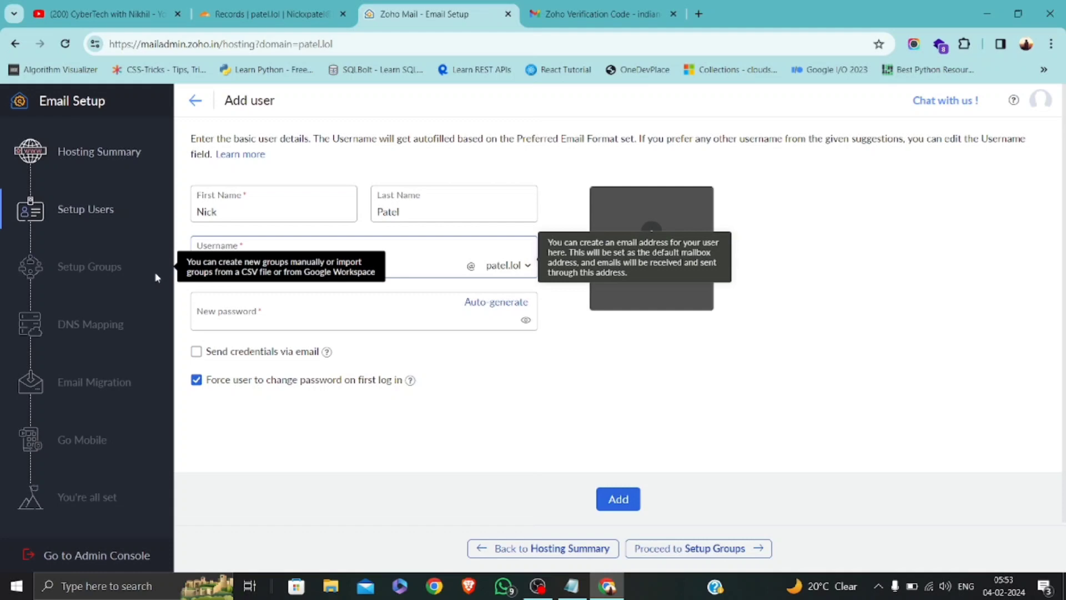
pyautogui.write('support')
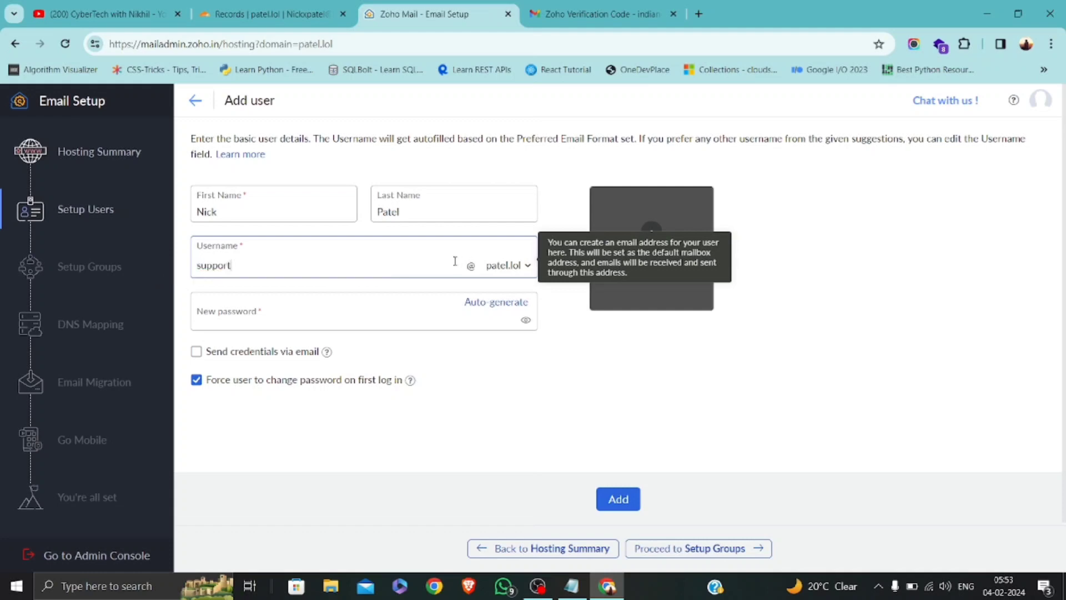
pyautogui.click(512, 304)
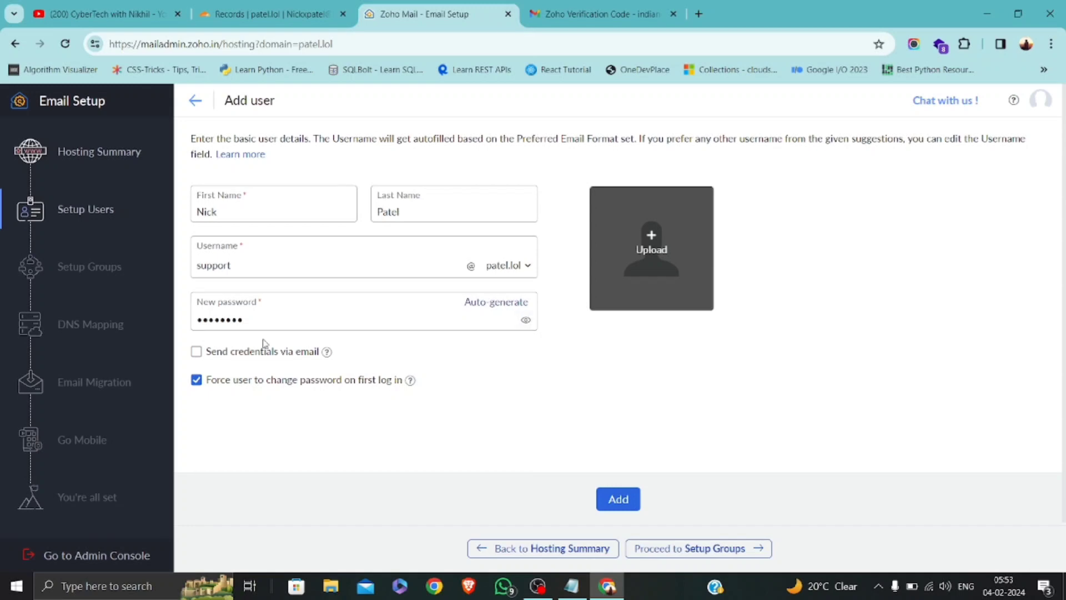
pyautogui.click(211, 356)
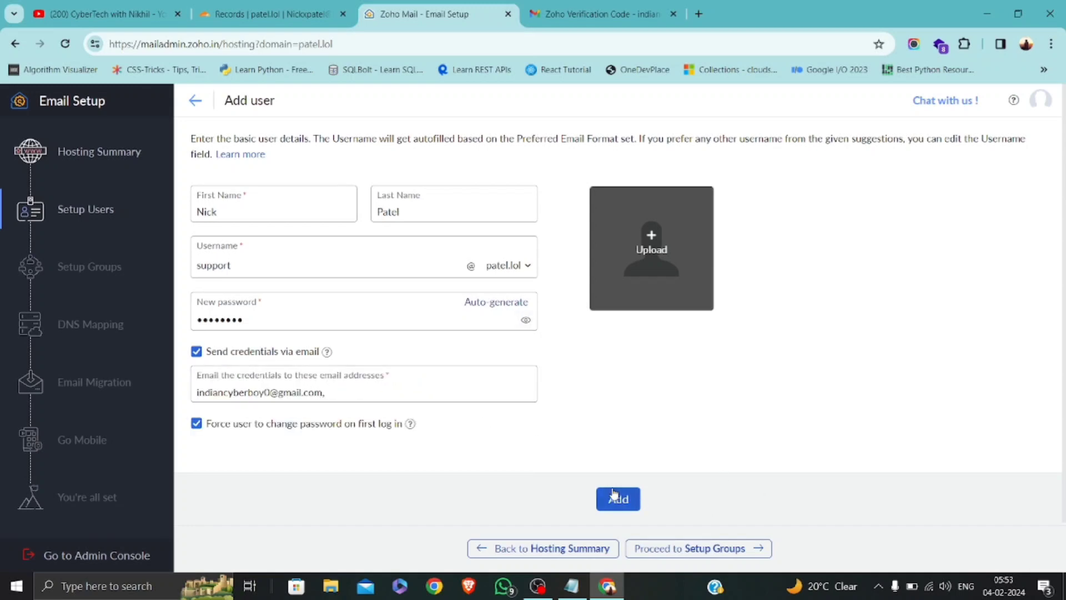
pyautogui.click(622, 508)
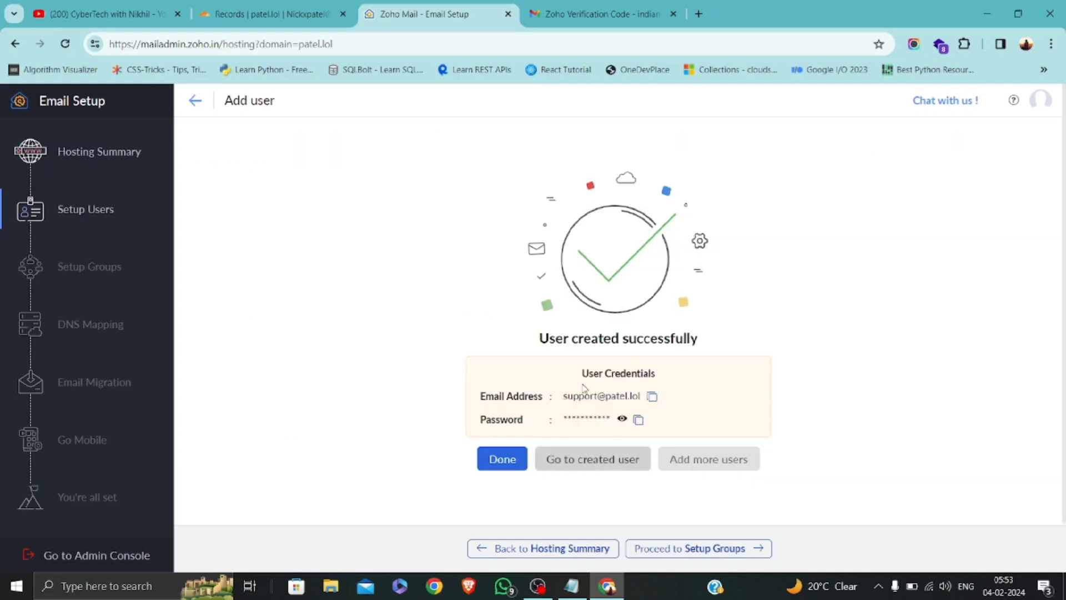
# Finish the setup to show the two-user list, then open the admin user's account details.
pyautogui.click(503, 461)
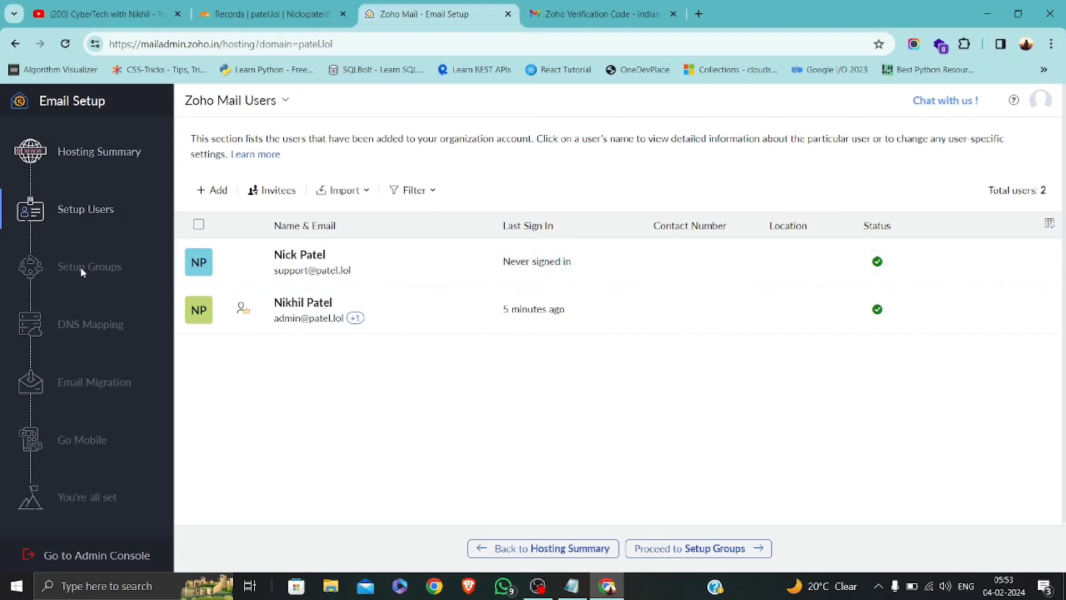
pyautogui.scroll(-1, 481, 400)
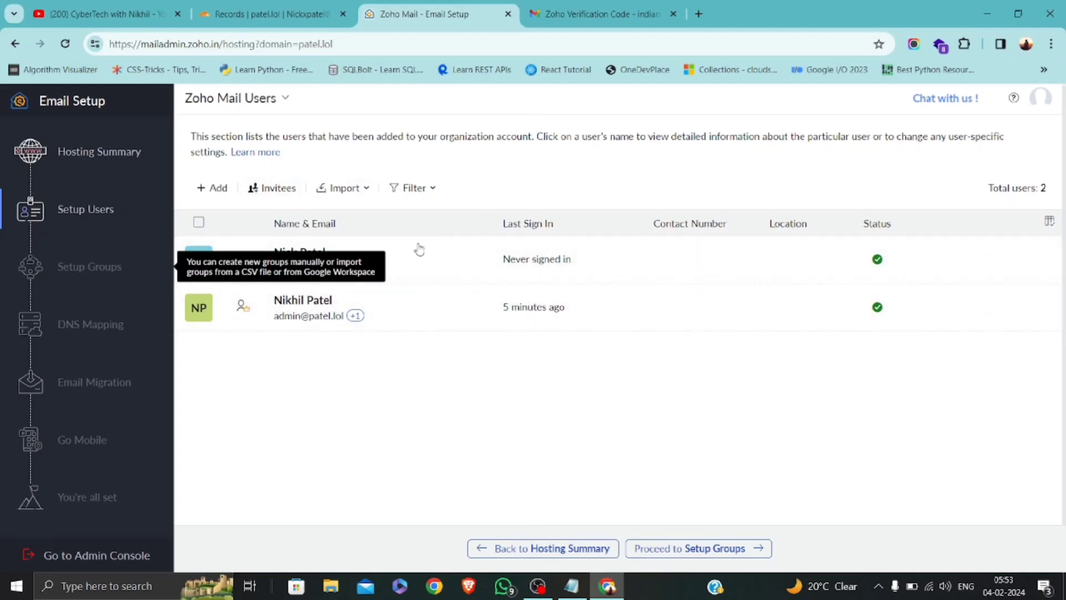
pyautogui.click(309, 312)
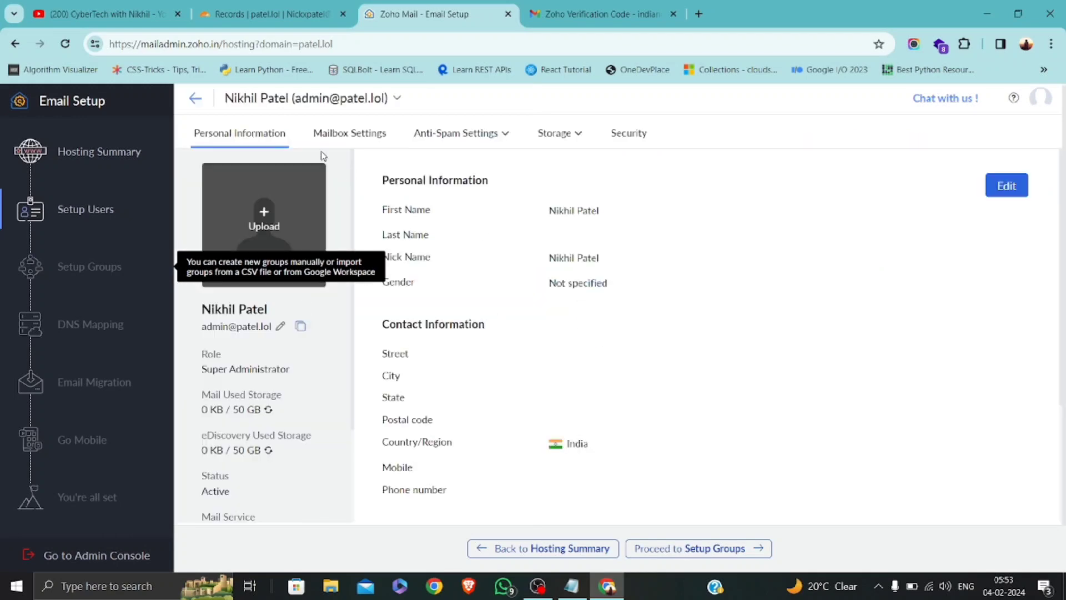
# View the admin mailbox's Email Alias settings, then start a new blank browser tab.
pyautogui.click(343, 140)
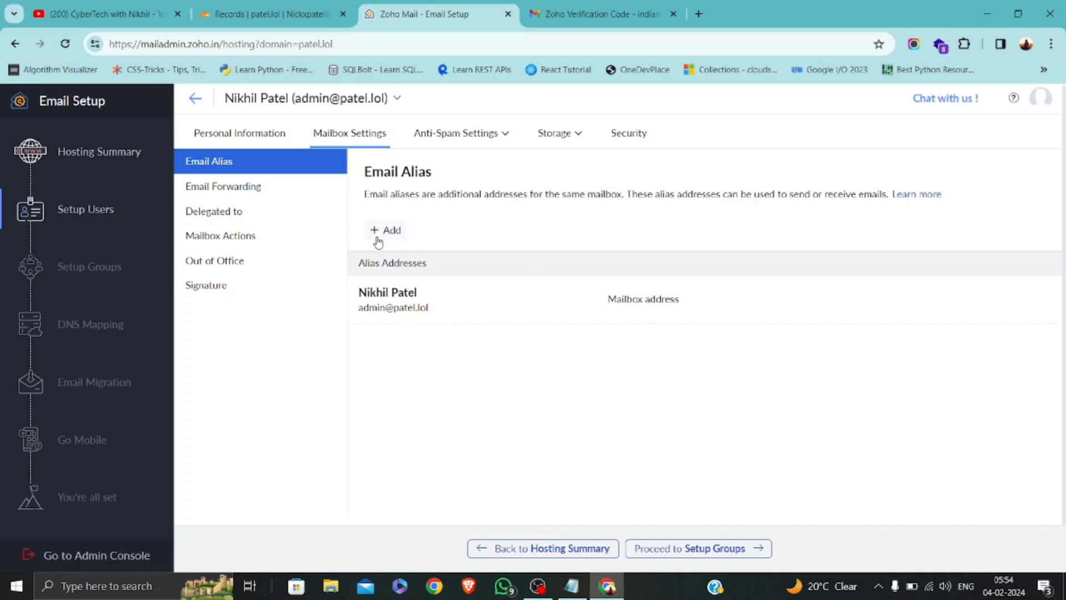
pyautogui.click(698, 14)
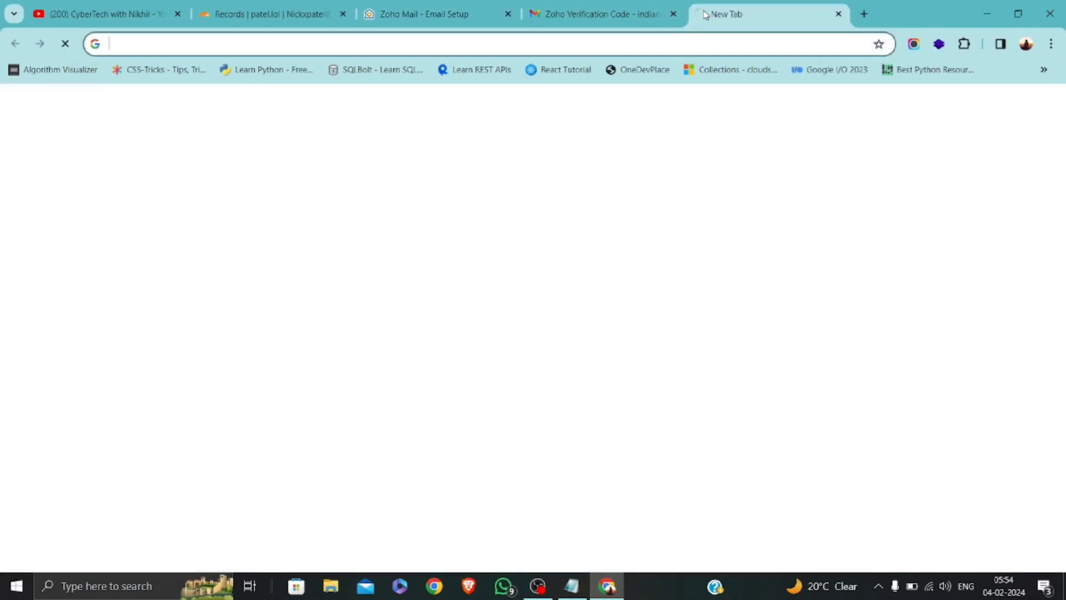
# Search Google for 'zoho mail login' and go to the Zoho Mail (mail.zoho.in) result.
pyautogui.write('zo')
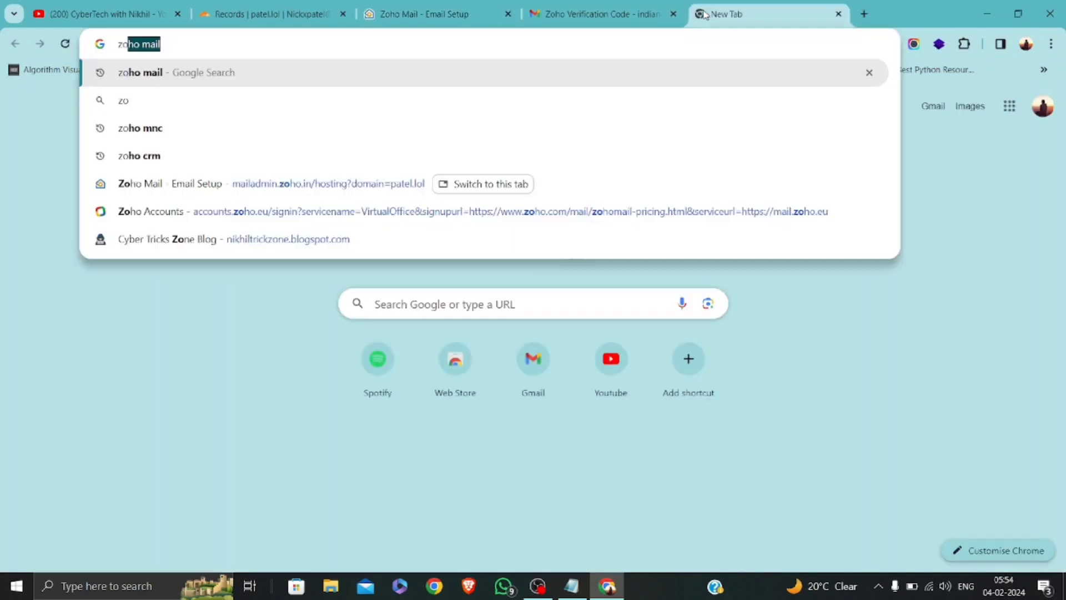
pyautogui.write('ho mail lo')
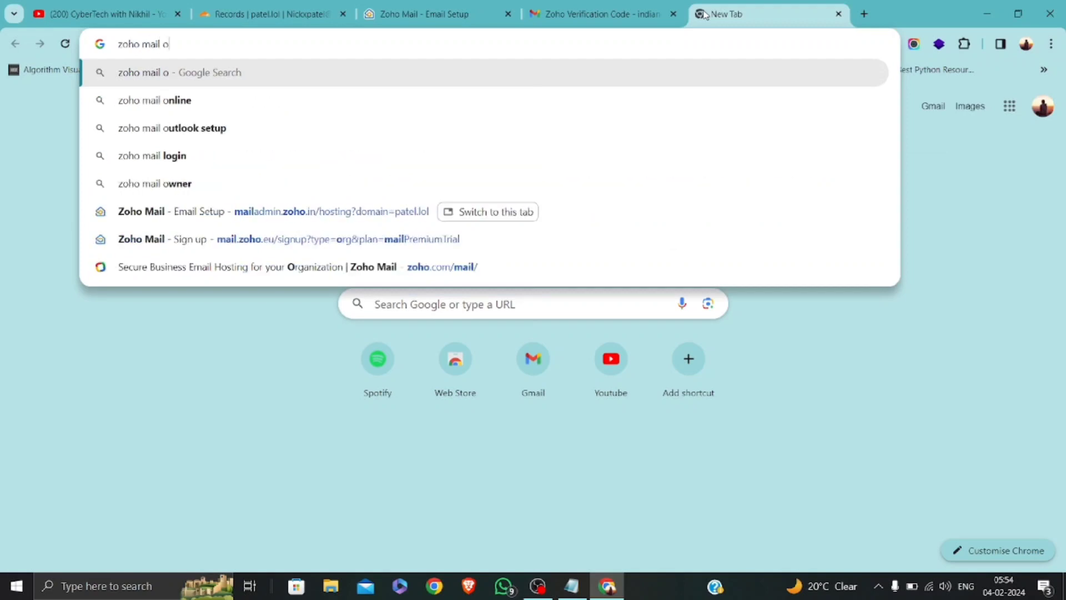
pyautogui.press('BackSpace')
pyautogui.write('login')
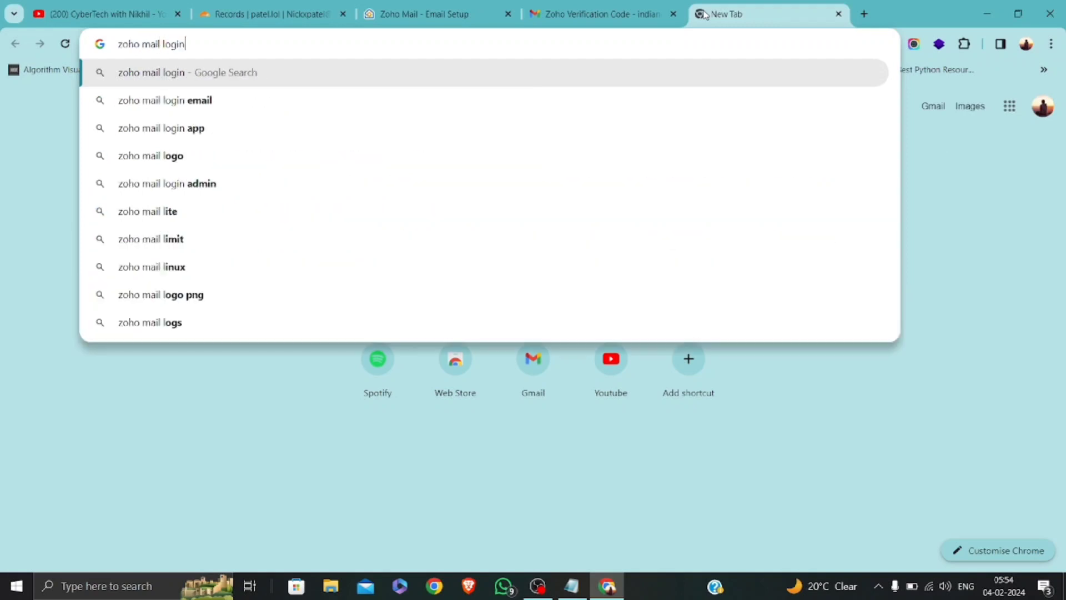
pyautogui.press('Return')
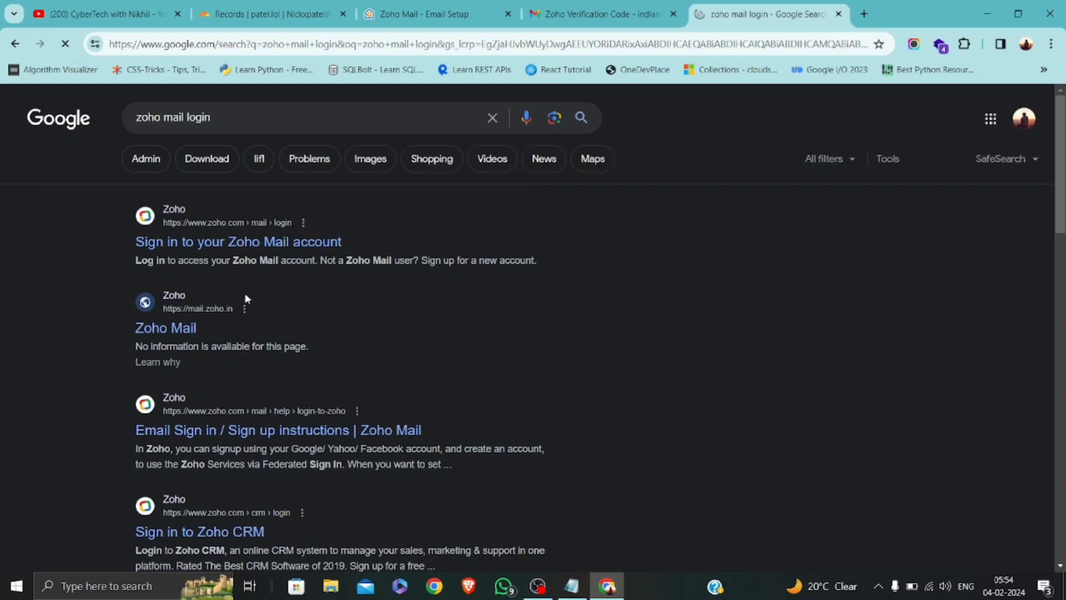
pyautogui.click(163, 332)
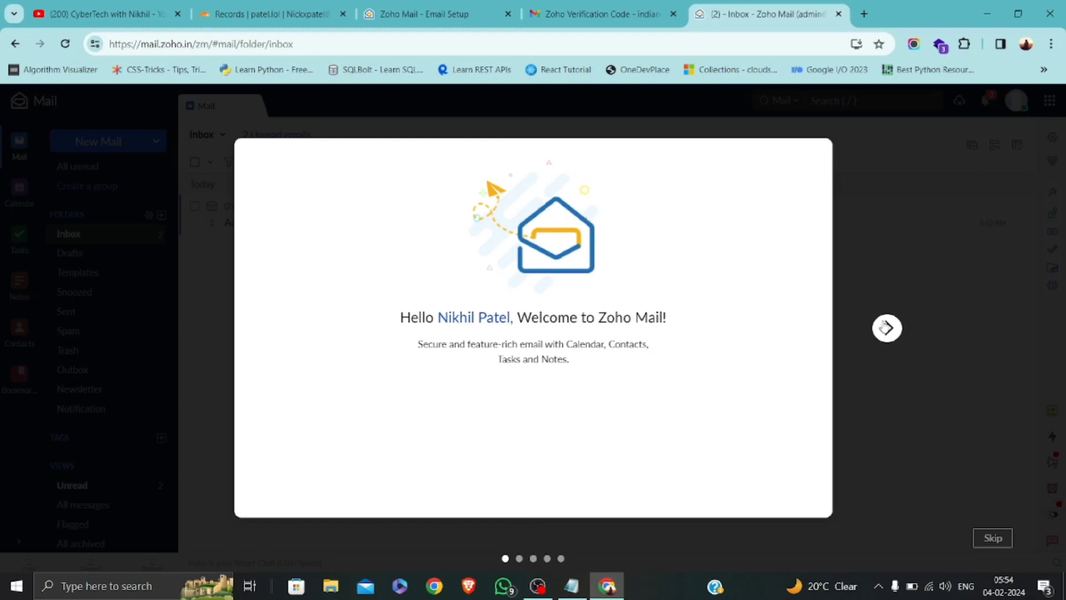
# Advance through three welcome carousel slides and skip the rest of the tour.
pyautogui.click(887, 328)
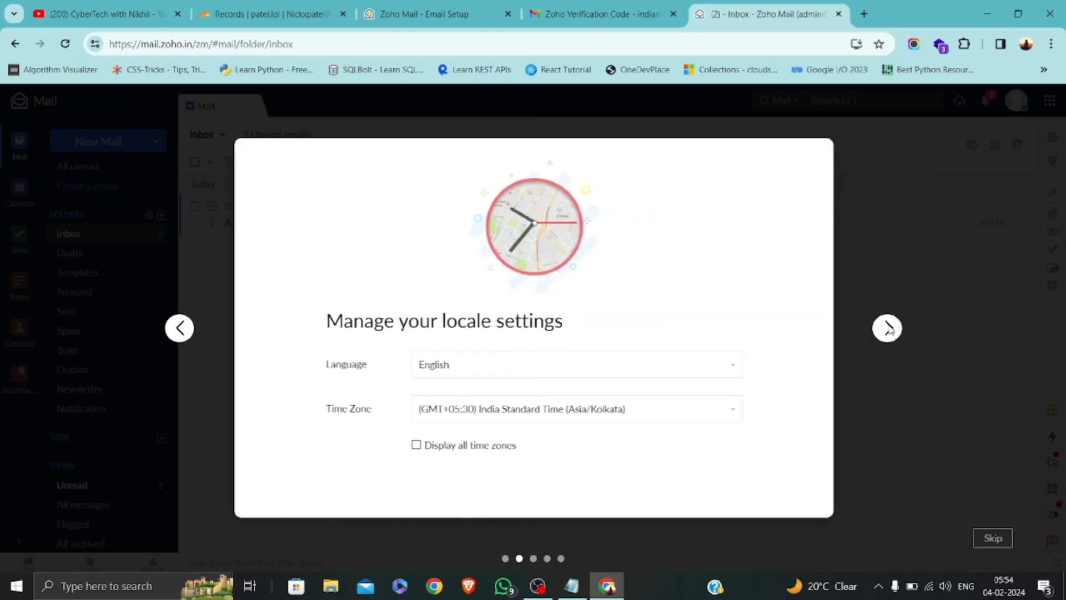
pyautogui.click(887, 328)
pyautogui.click(888, 328)
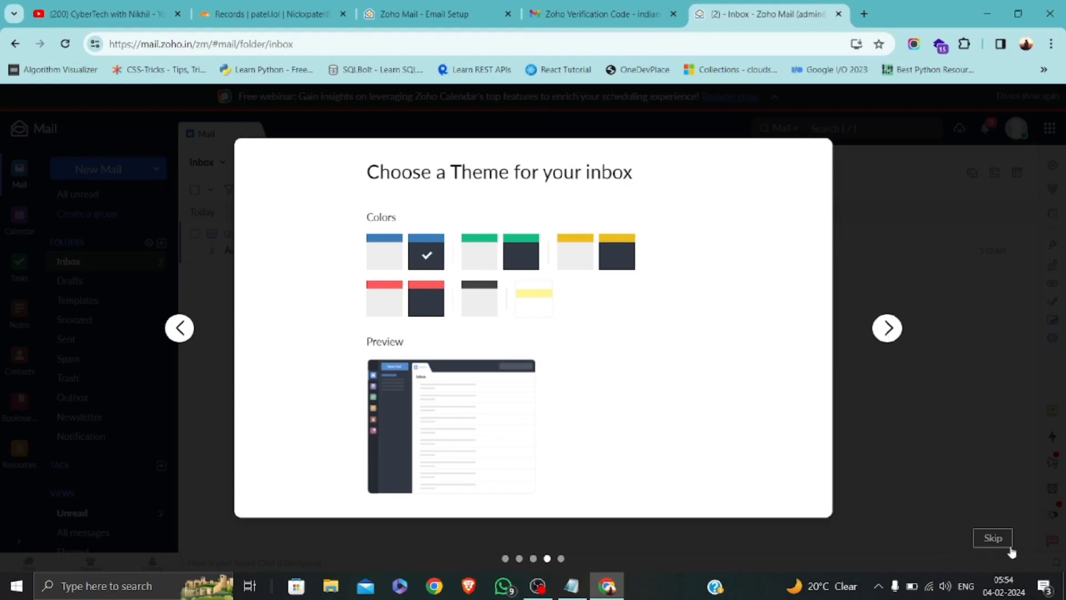
pyautogui.click(993, 538)
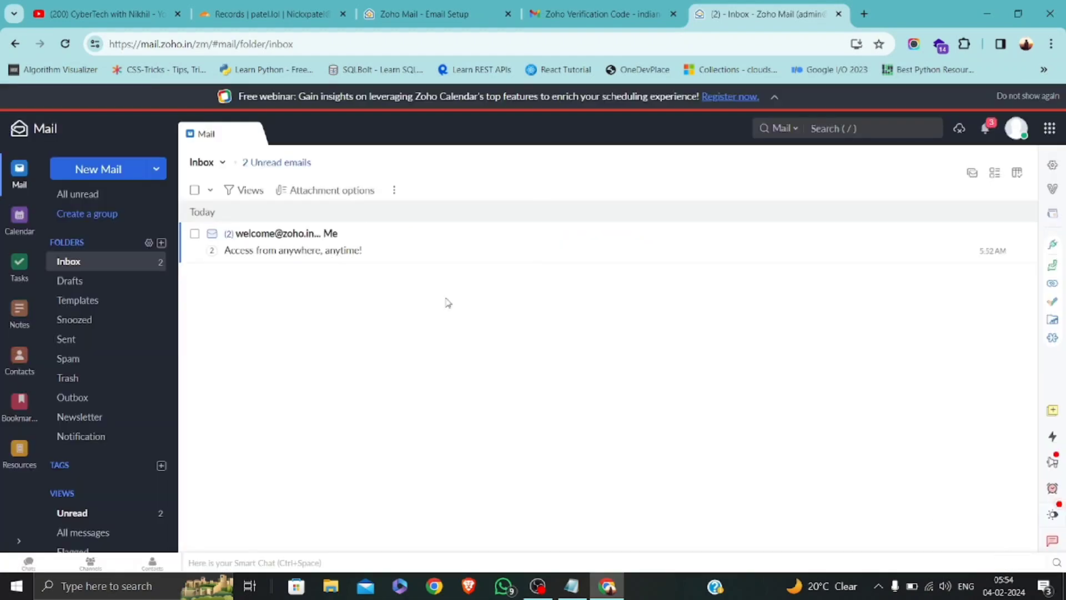
# Read the 'Welcome to Zoho Mail' message in the admin Inbox.
pyautogui.click(294, 255)
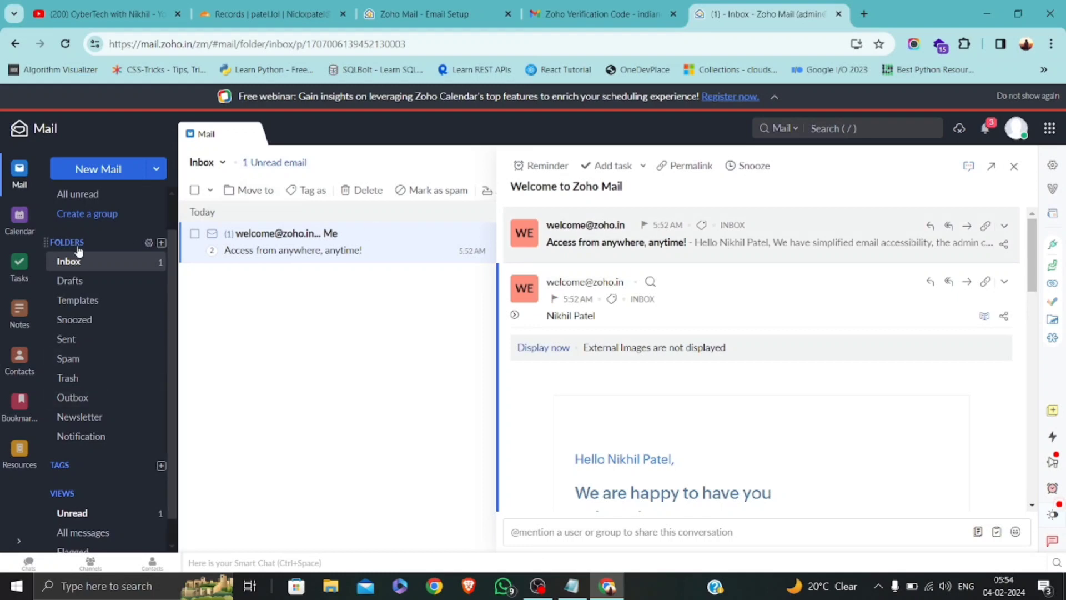
pyautogui.click(537, 593)
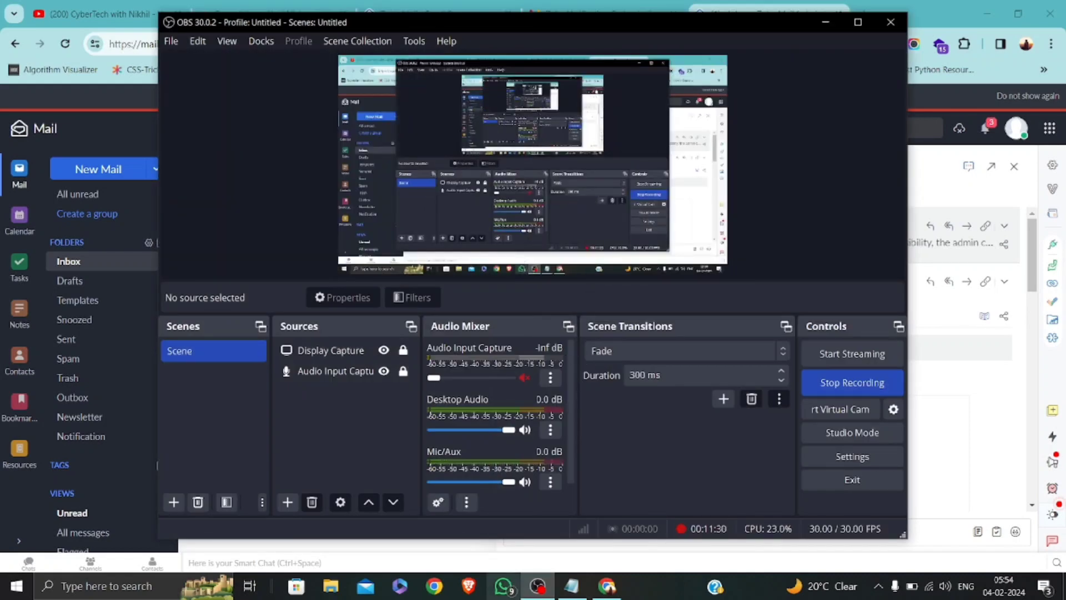
pyautogui.click(534, 589)
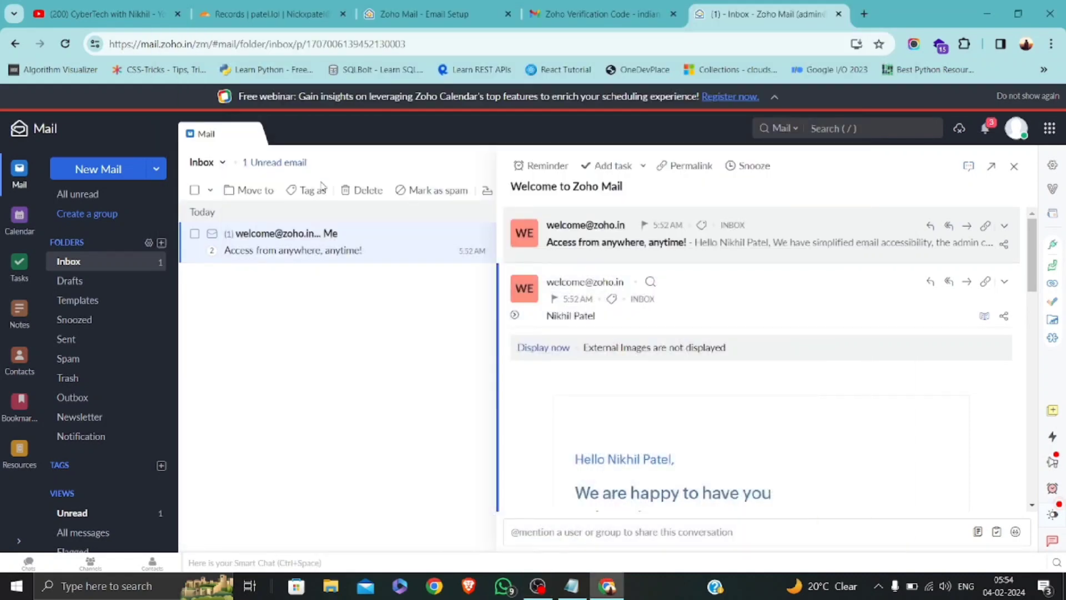
# Send 'Test email' to the personal Gmail address with the body 'hii from Admin at Patel.lol'.
pyautogui.click(97, 171)
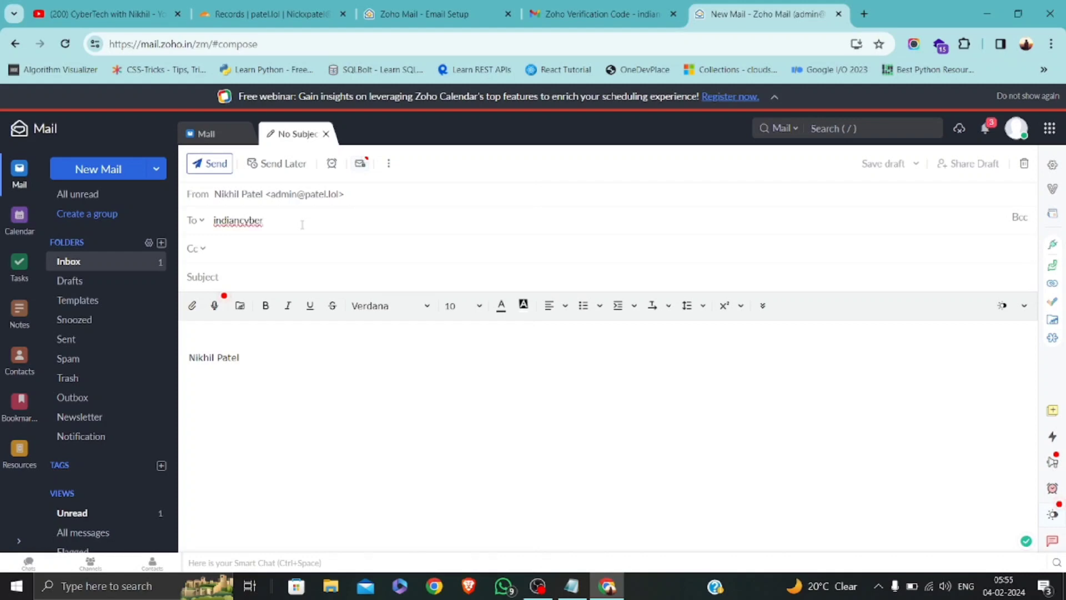
pyautogui.write('bo')
pyautogui.press('BackSpace')
pyautogui.press('BackSpace')
pyautogui.press('BackSpace')
pyautogui.press('BackSpace')
pyautogui.press('BackSpace')
pyautogui.press('BackSpace')
pyautogui.press('BackSpace')
pyautogui.press('BackSpace')
pyautogui.press('BackSpace')
pyautogui.press('BackSpace')
pyautogui.press('BackSpace')
pyautogui.press('BackSpace')
pyautogui.press('BackSpace')
pyautogui.press('BackSpace')
pyautogui.press('BackSpace')
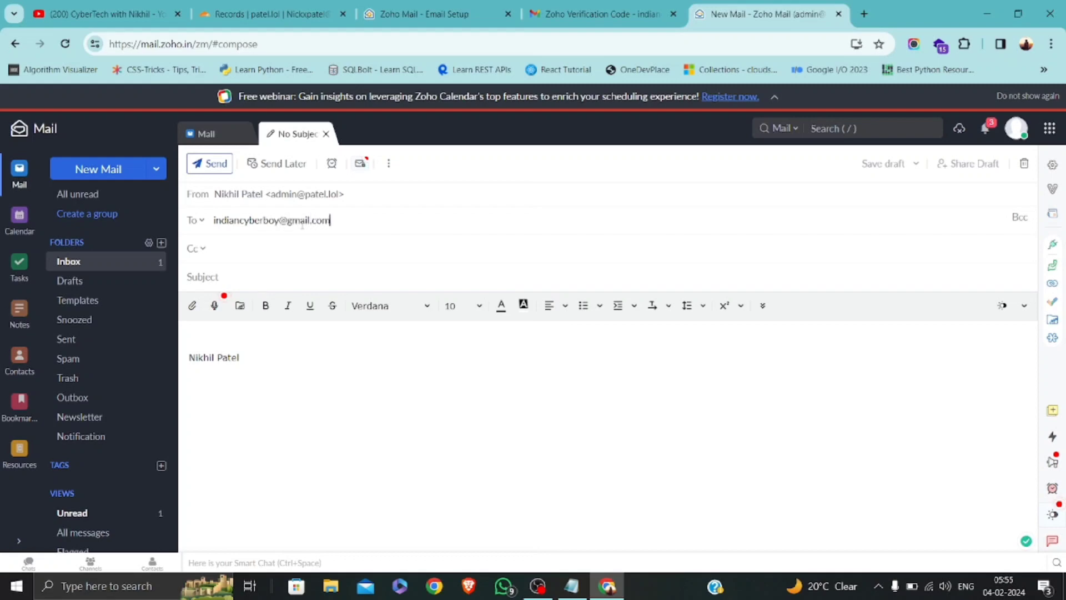
pyautogui.press('Tab')
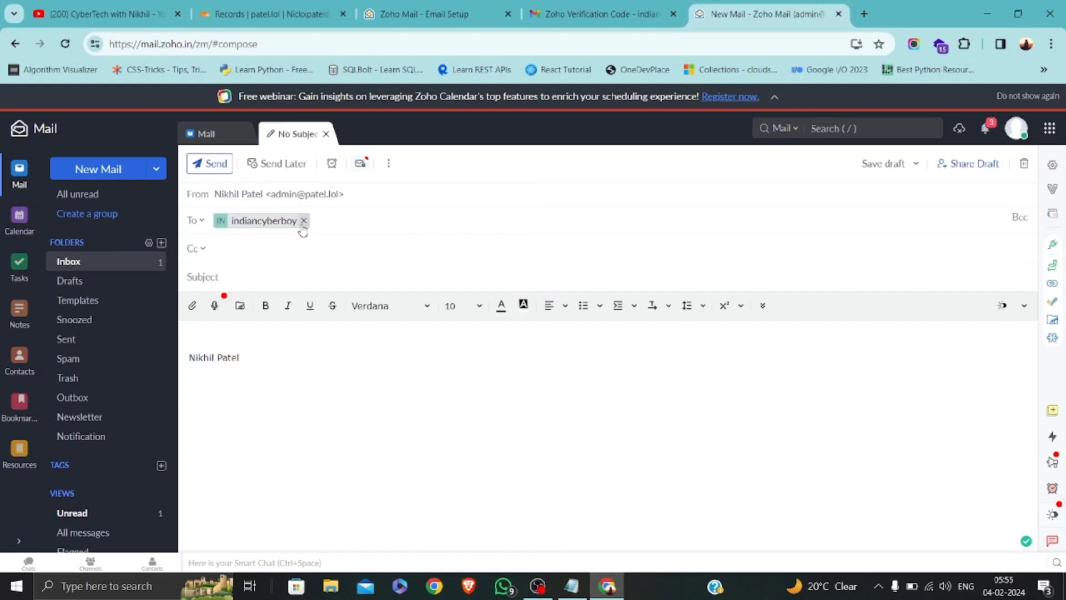
pyautogui.write('Test email')
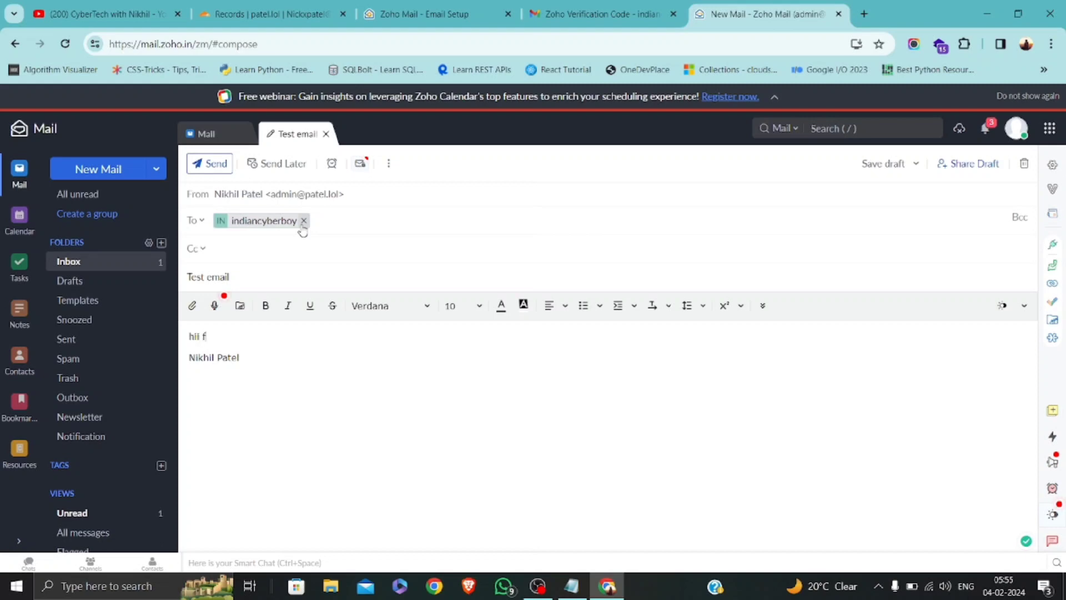
pyautogui.write('Admin at Patel.lol')
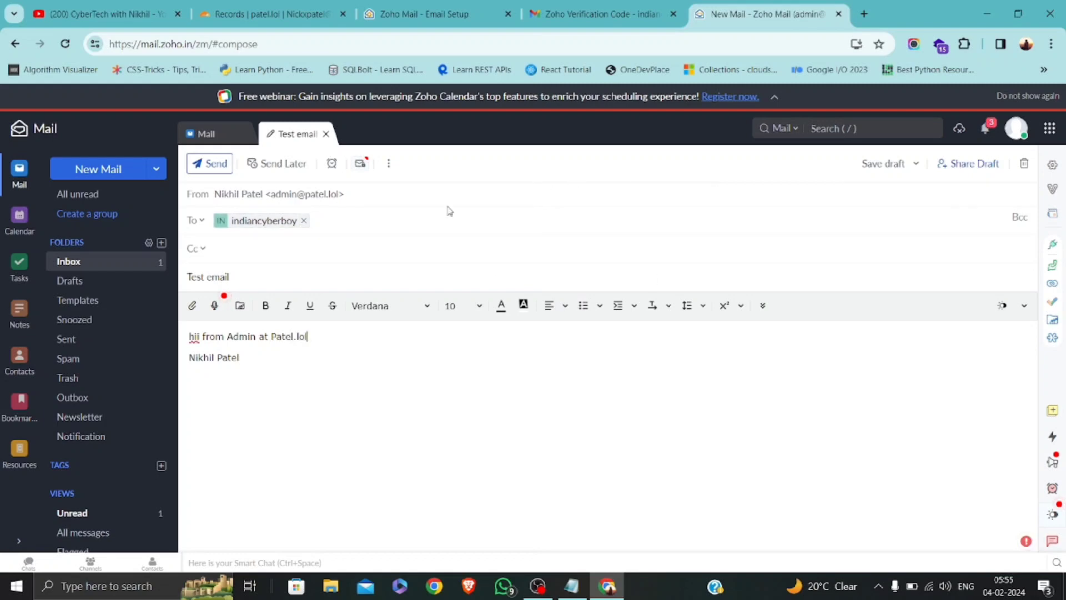
pyautogui.click(209, 165)
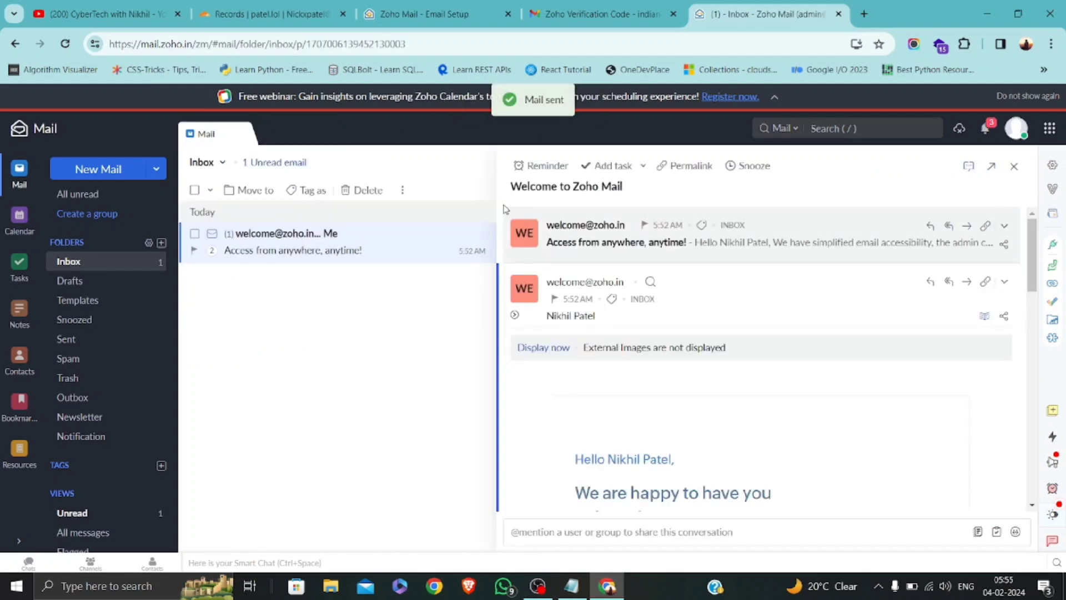
# In Gmail, refresh the inbox several times and check Spam for the test email.
pyautogui.click(600, 14)
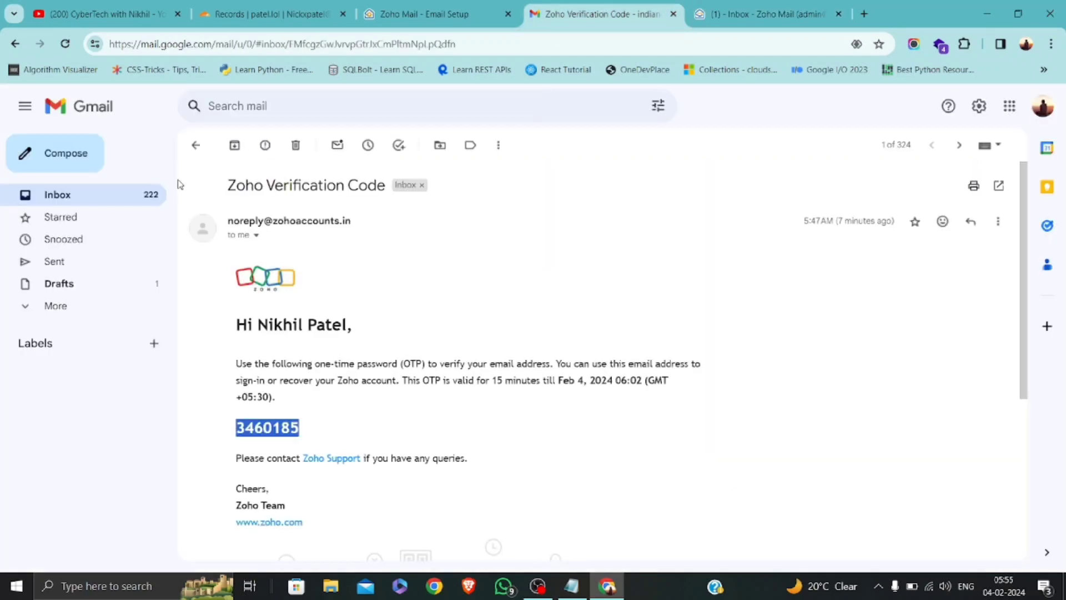
pyautogui.click(196, 152)
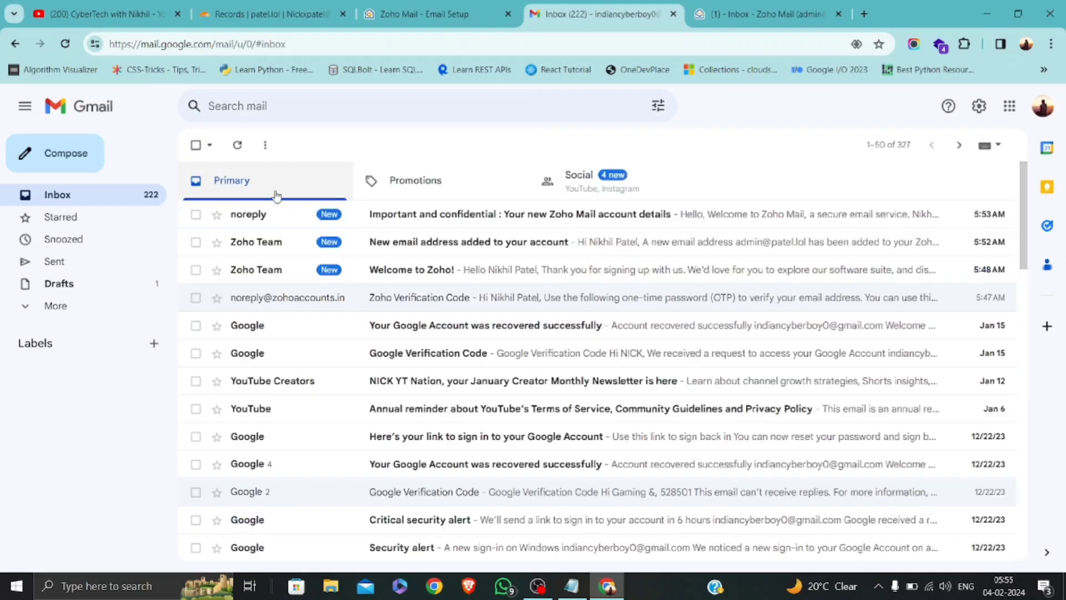
pyautogui.click(238, 146)
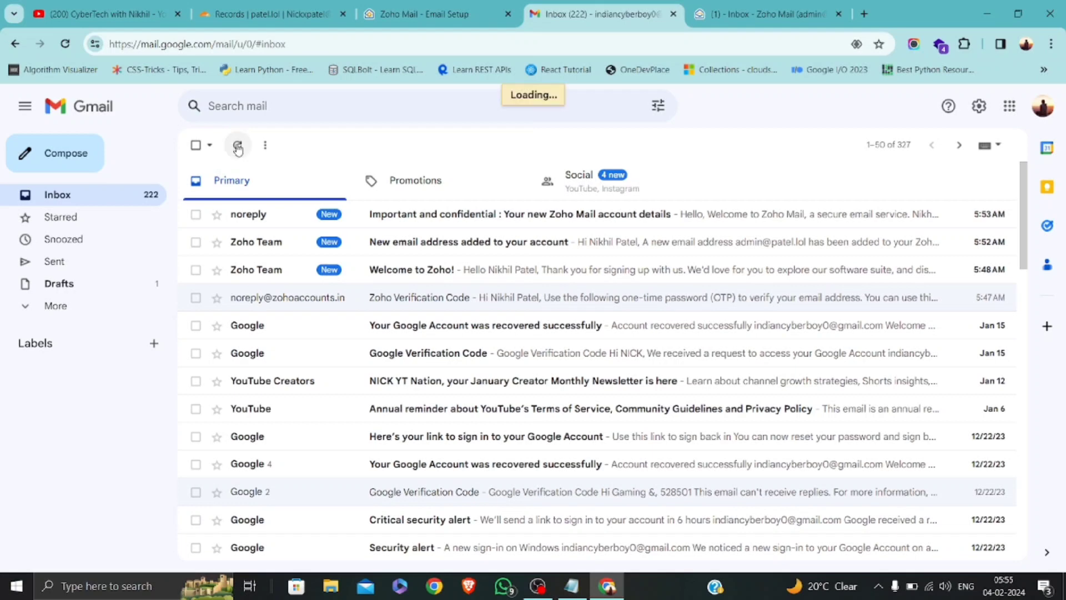
pyautogui.click(238, 146)
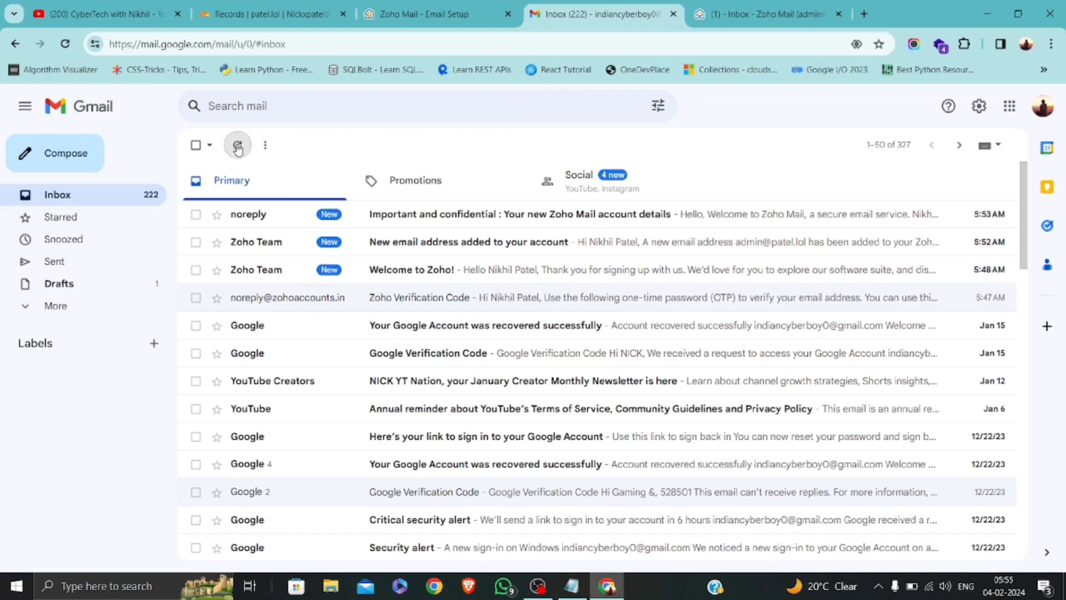
pyautogui.click(237, 148)
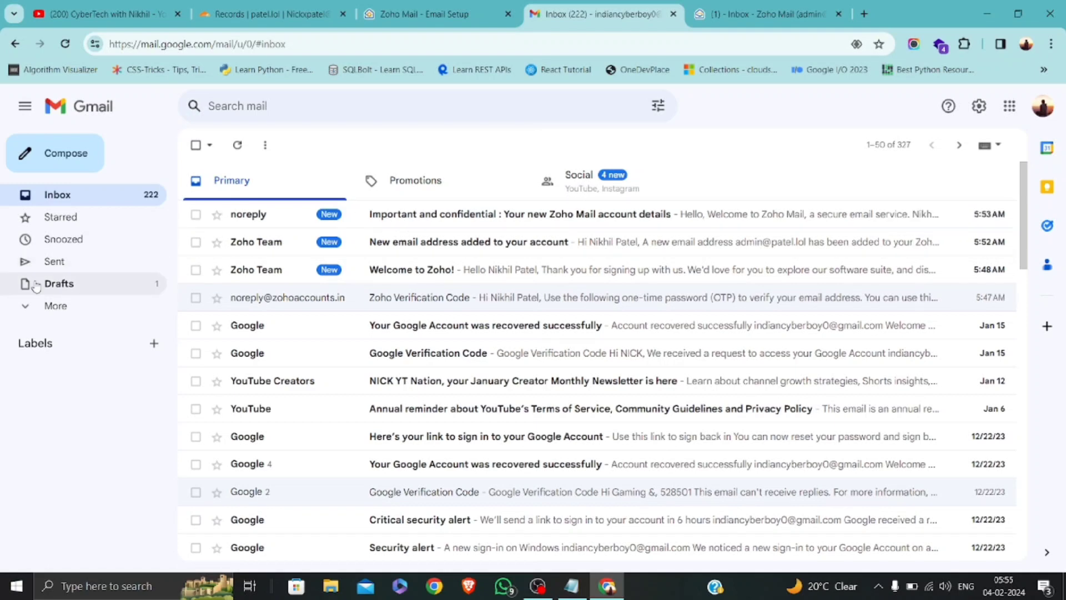
pyautogui.click(58, 313)
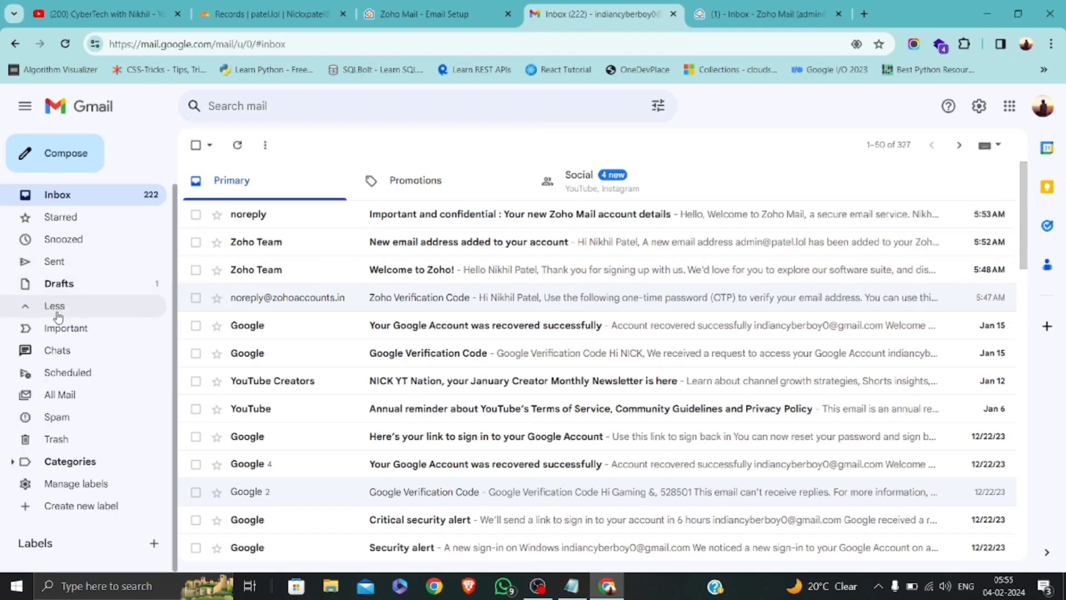
pyautogui.click(52, 421)
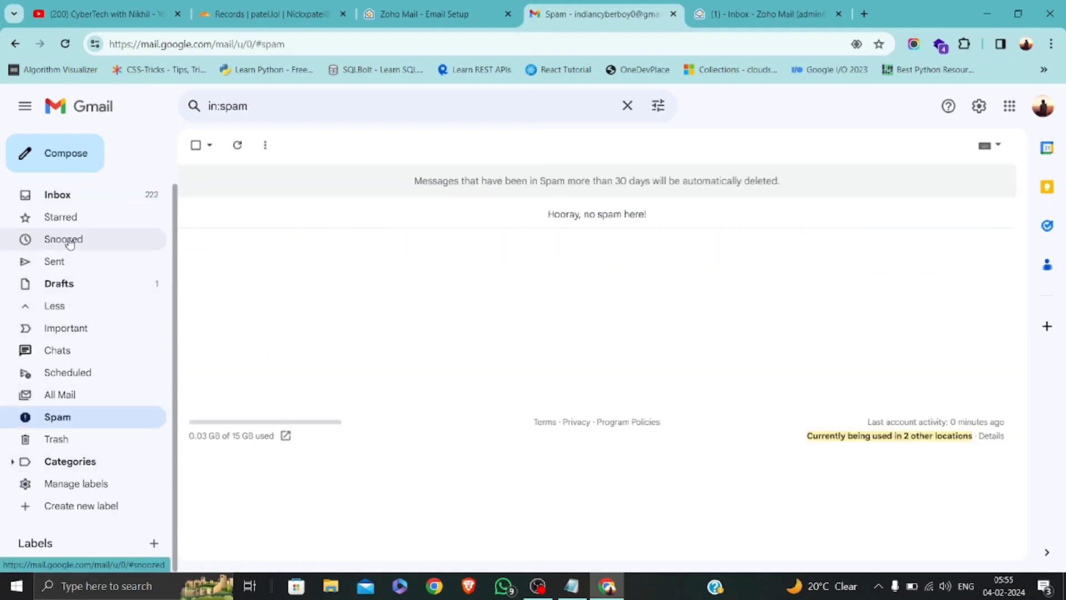
pyautogui.click(58, 195)
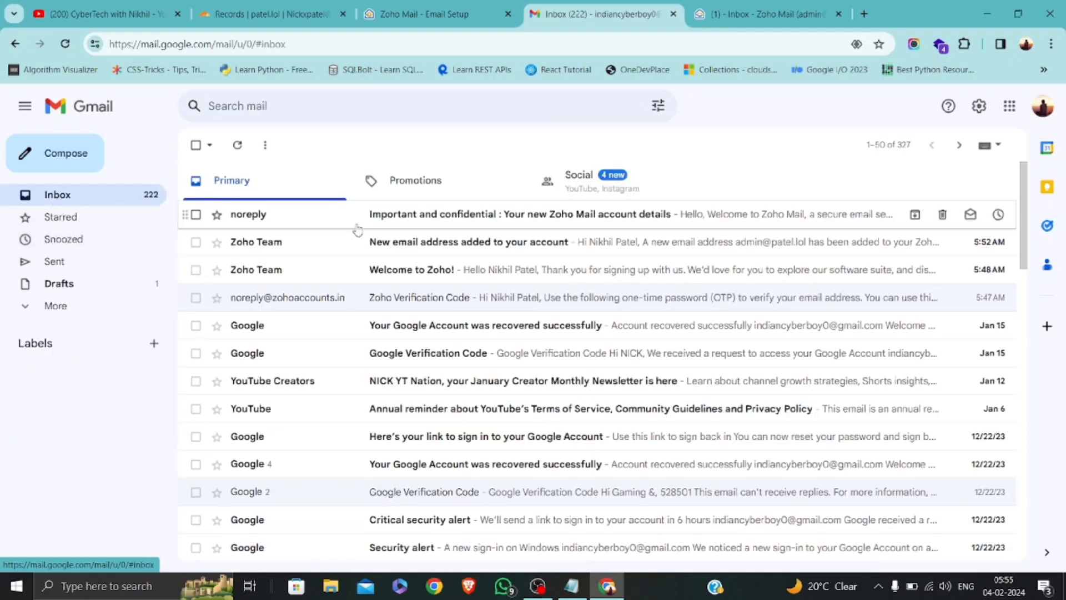
# Read the Zoho Mail account details and 'New email address added' emails, then return to Zoho's Email Setup page.
pyautogui.click(384, 225)
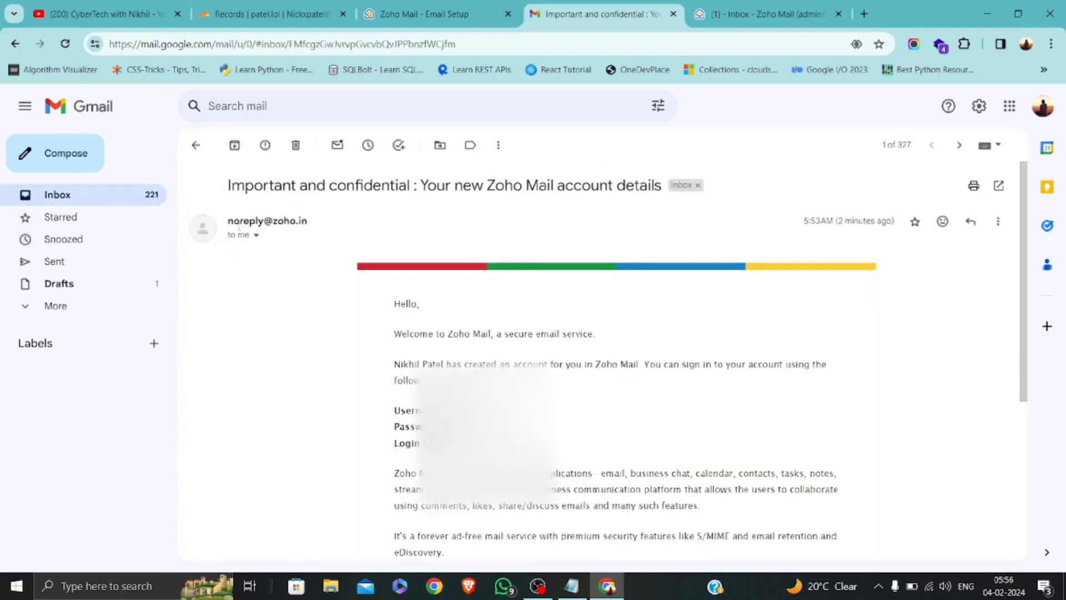
pyautogui.click(195, 146)
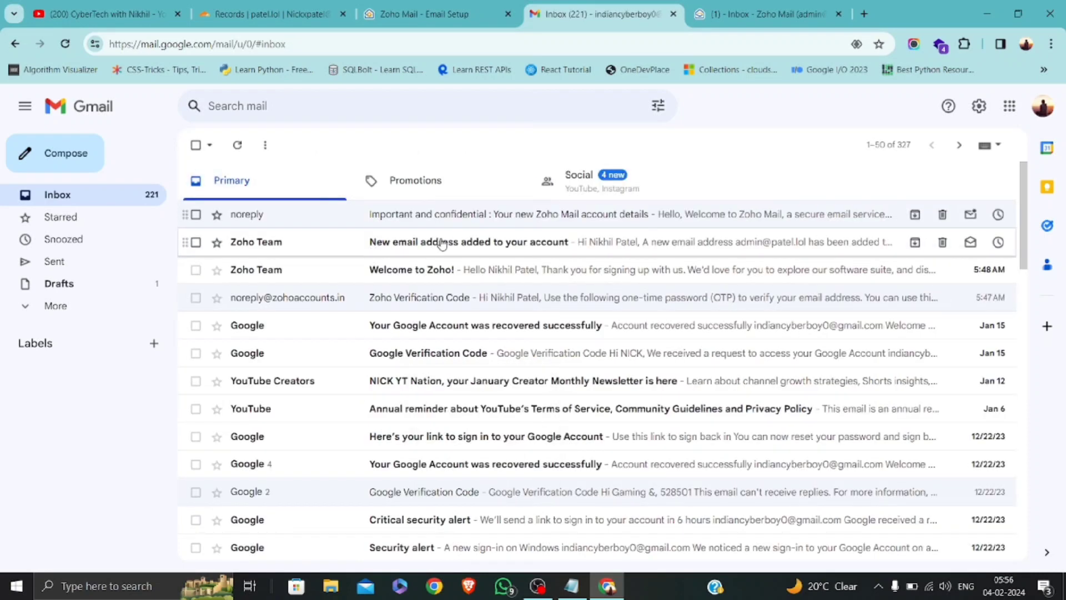
pyautogui.click(442, 243)
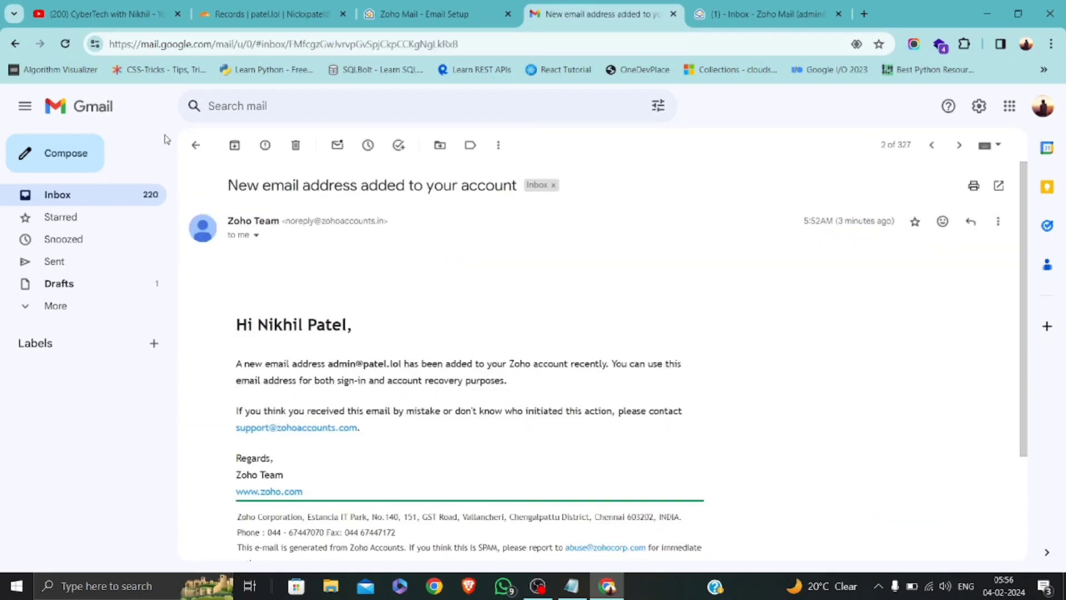
pyautogui.click(196, 146)
pyautogui.click(452, 7)
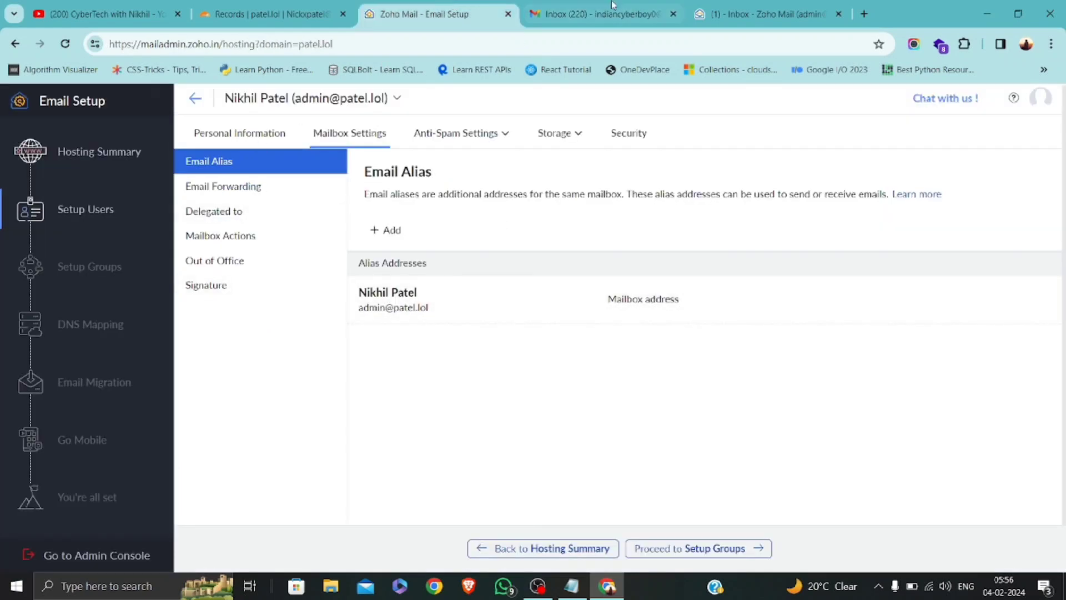
# In Zoho Mail, confirm the earlier Test email in Sent and start a new message.
pyautogui.click(769, 13)
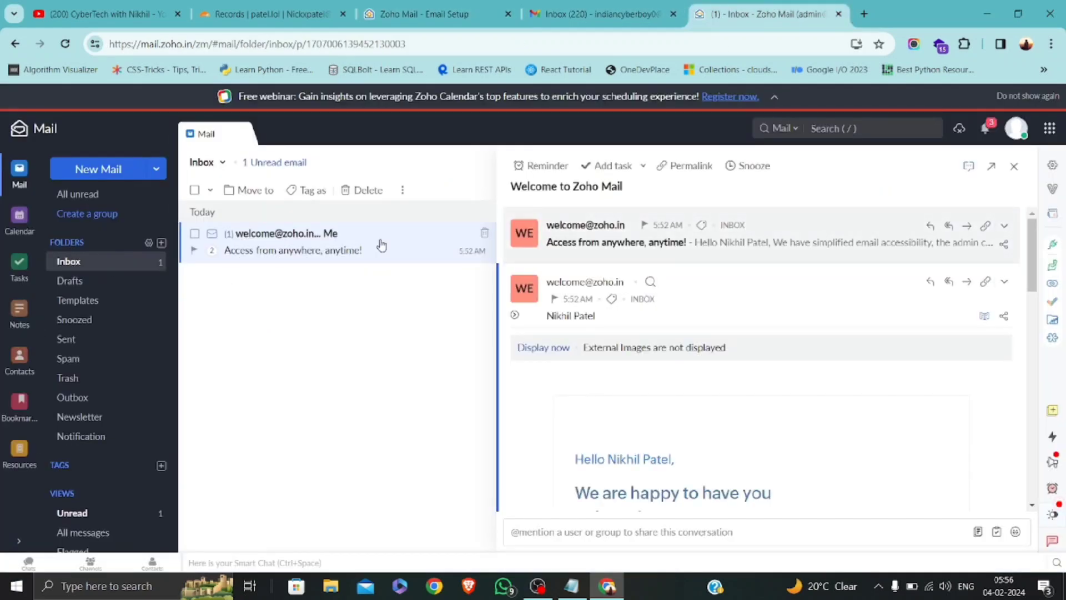
pyautogui.click(72, 346)
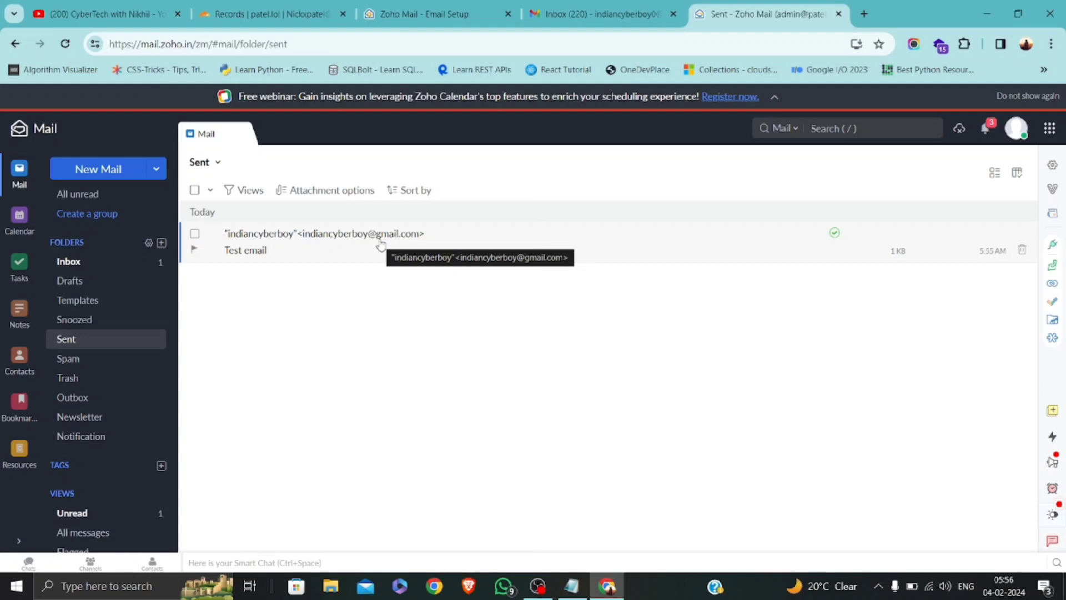
pyautogui.click(127, 180)
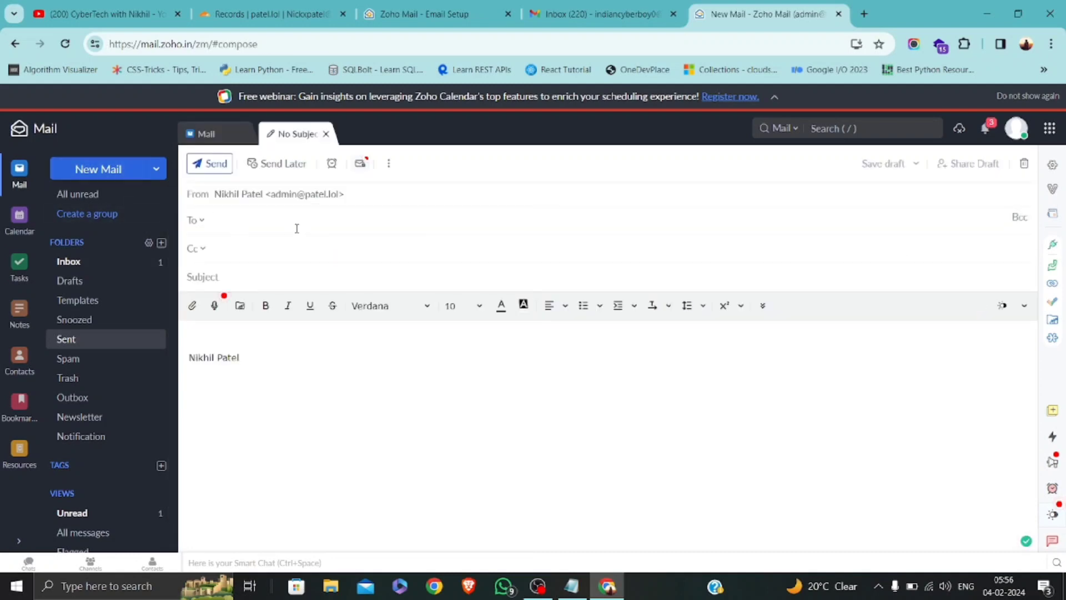
# Send an email with subject 'Test email' to the Gmail address.
pyautogui.write('ind')
pyautogui.write('com')
pyautogui.press('Tab')
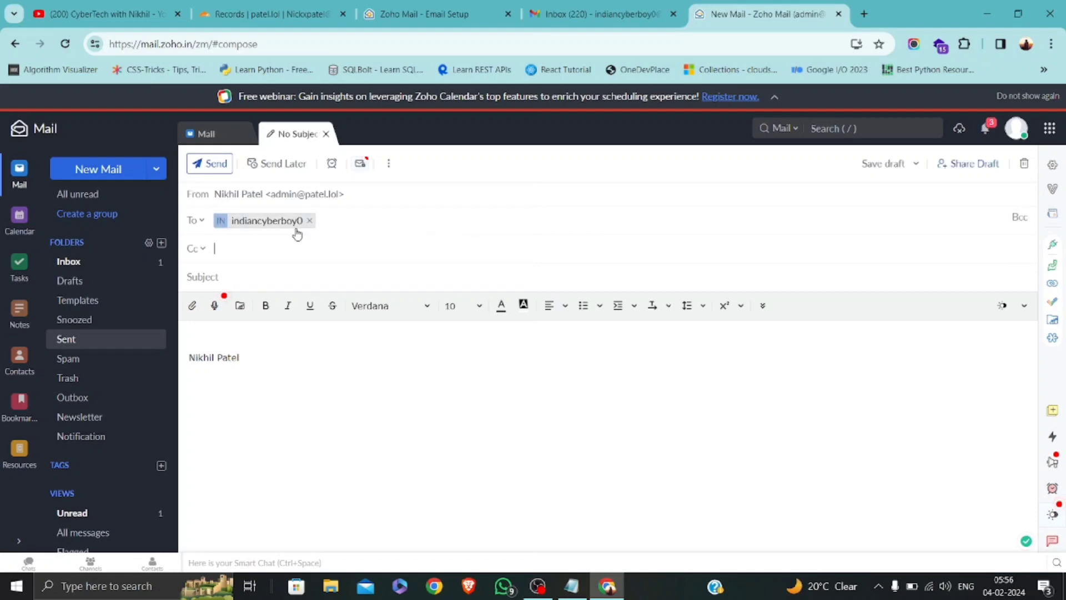
pyautogui.press('Tab')
pyautogui.write('Test email')
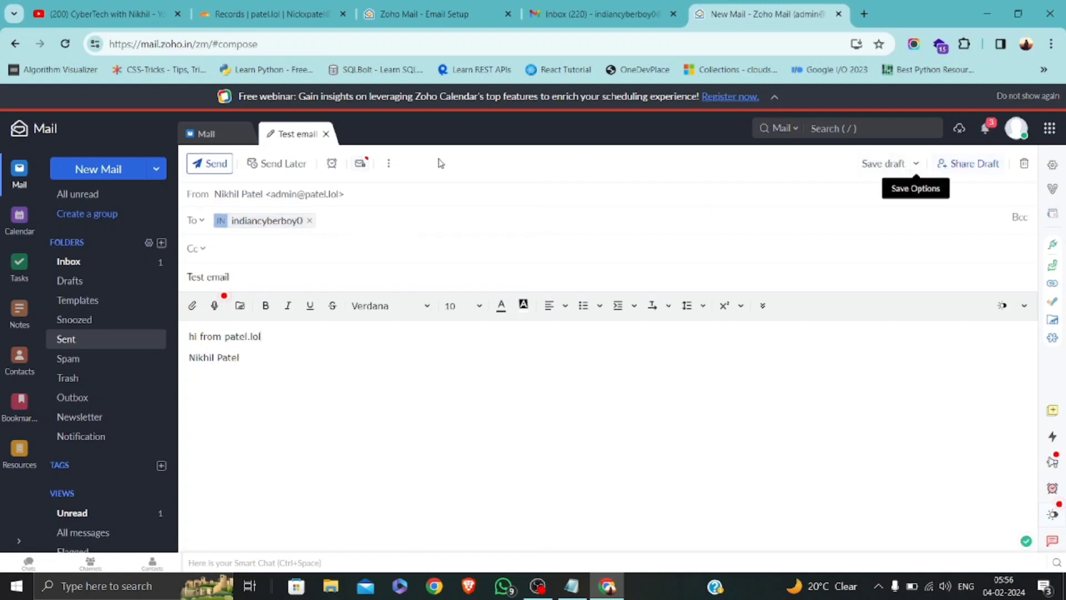
pyautogui.click(201, 166)
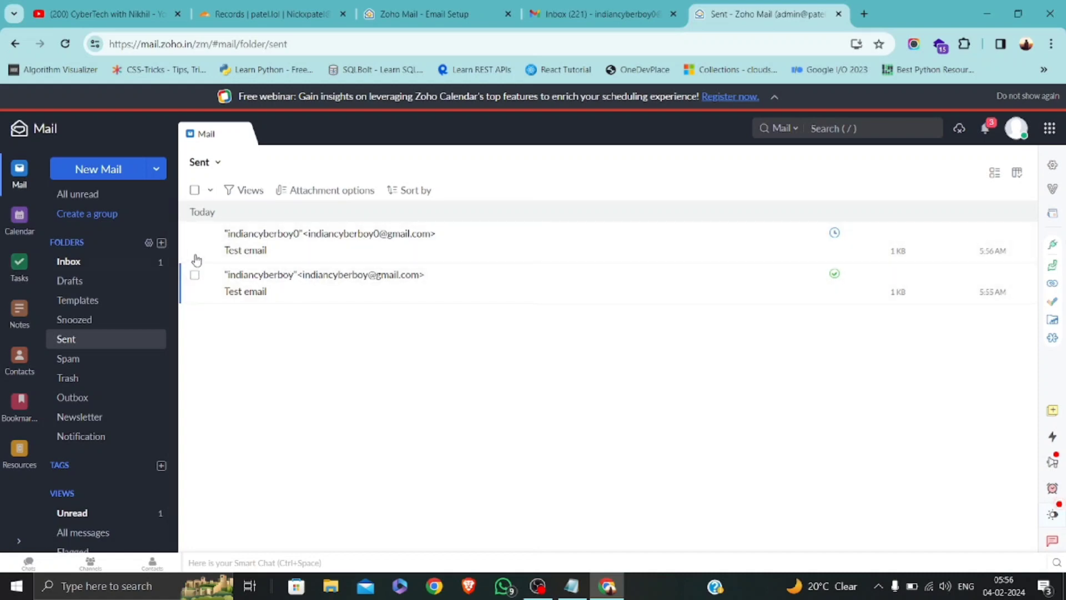
# Check the Drafts, Inbox and Sent folders to confirm delivery, then go to Gmail.
pyautogui.click(78, 279)
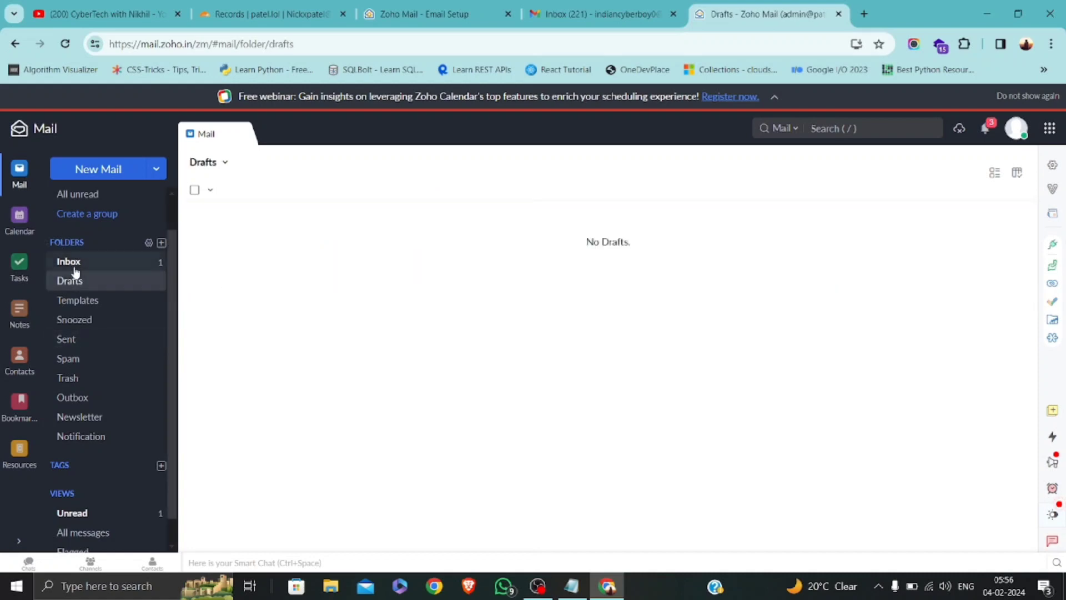
pyautogui.click(75, 271)
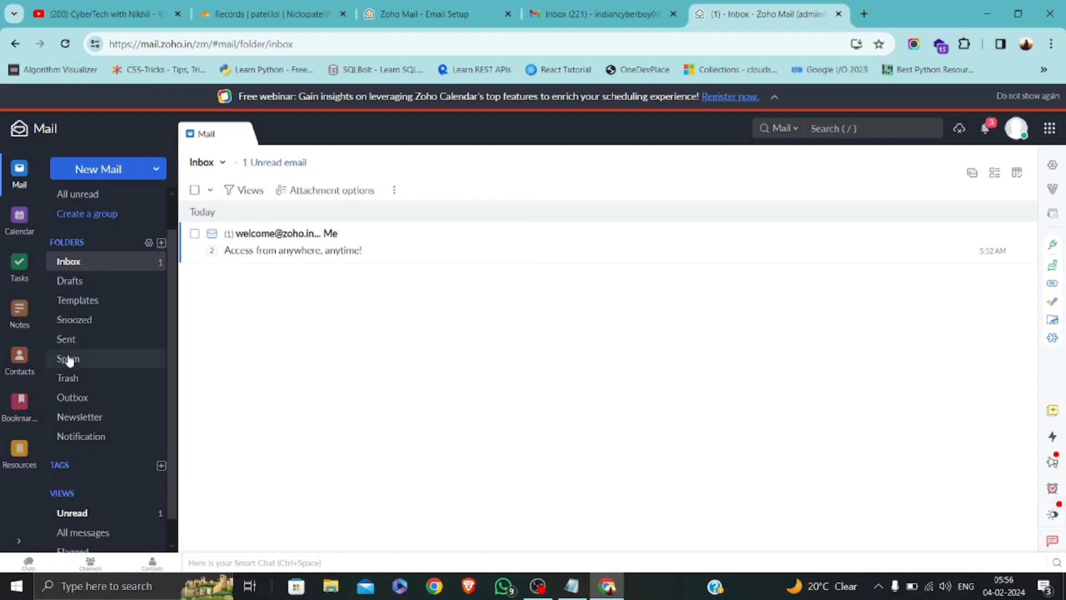
pyautogui.click(70, 344)
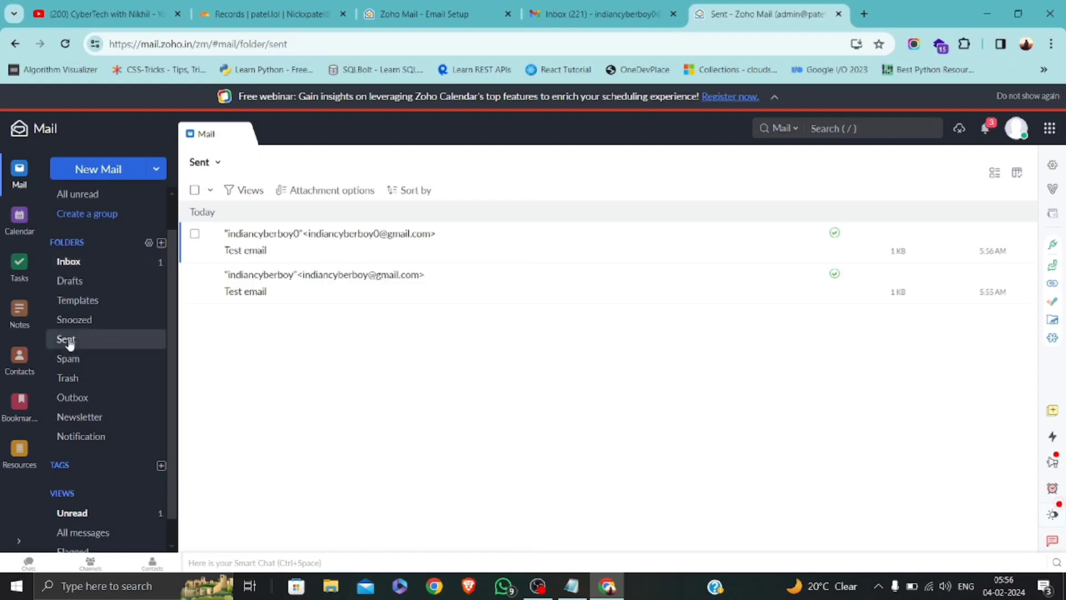
pyautogui.click(613, 7)
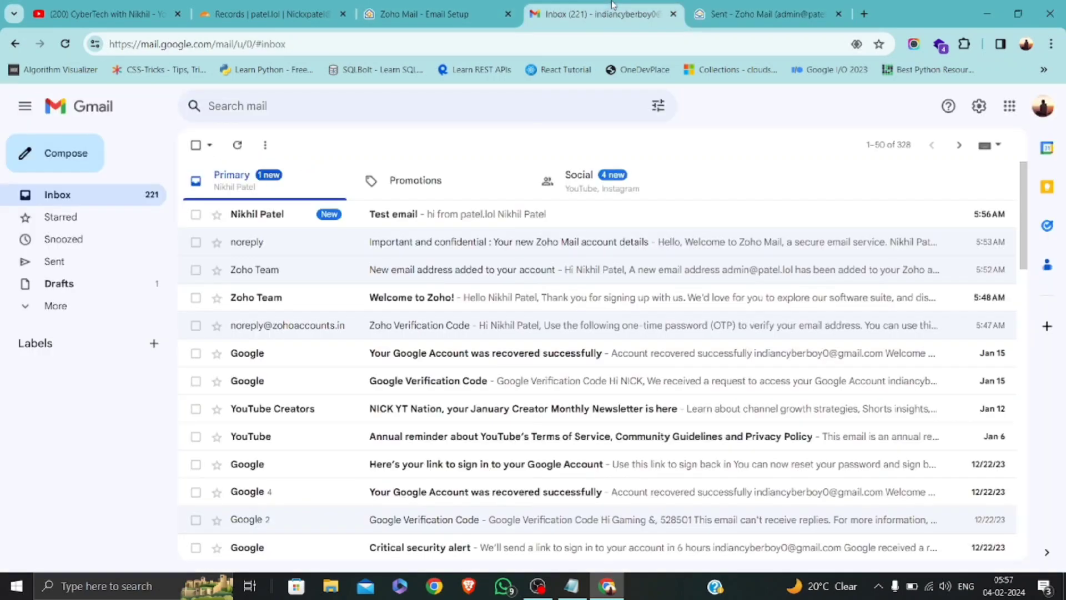
# Open the received Test email and check its sender details show the patel.lol address.
pyautogui.click(442, 222)
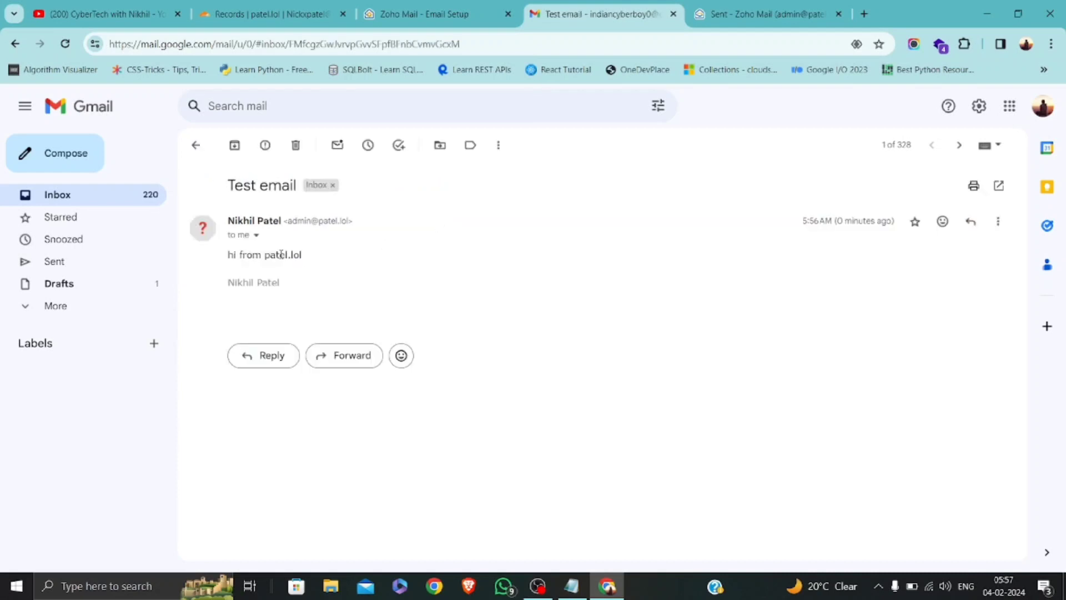
pyautogui.click(256, 235)
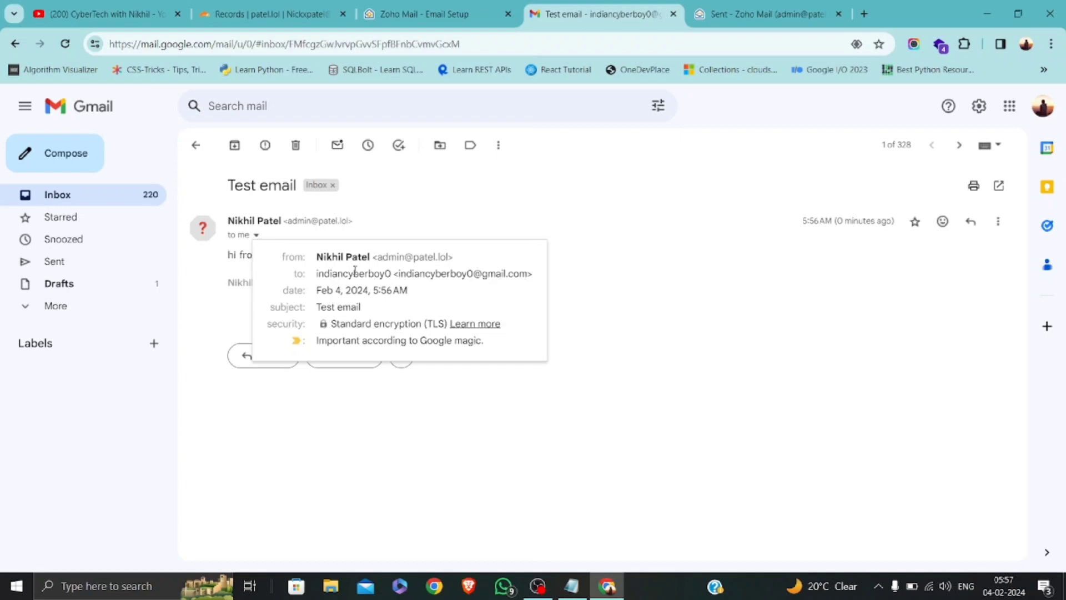
pyautogui.click(610, 350)
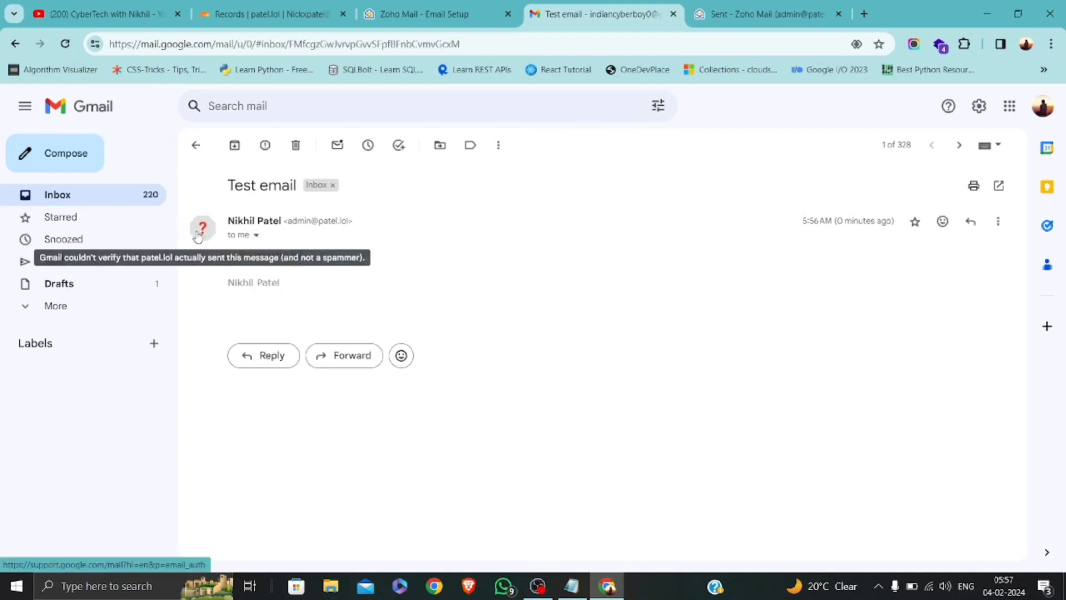
pyautogui.moveTo(201, 228)
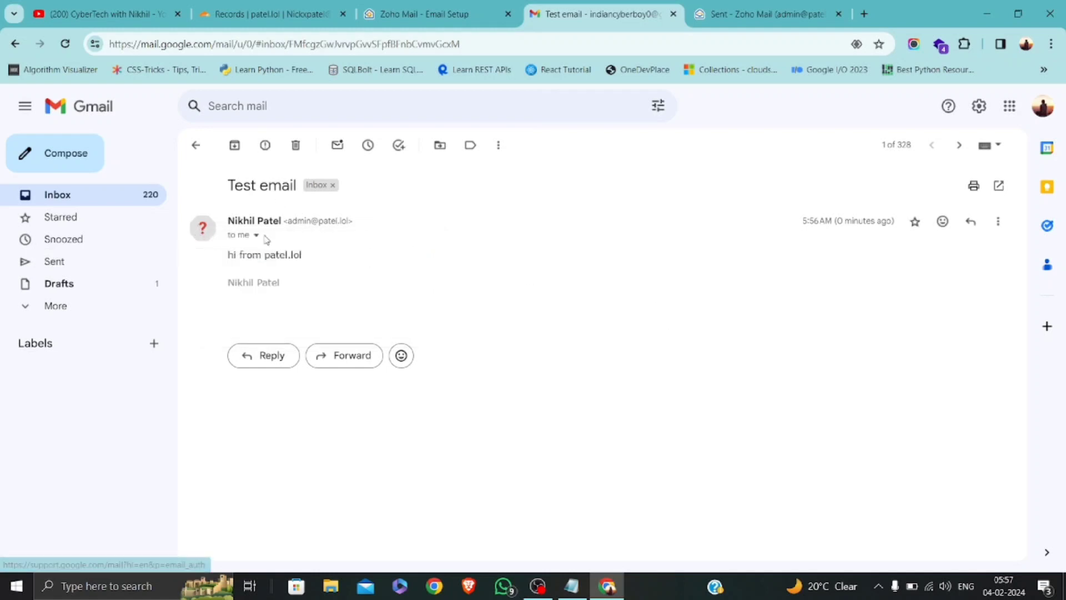
pyautogui.click(194, 145)
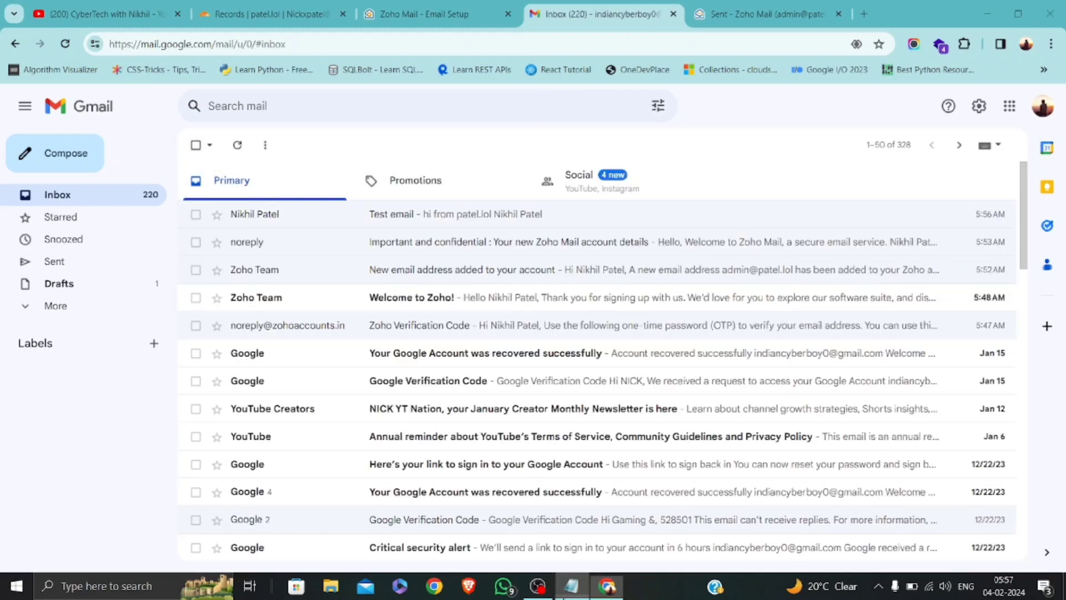
# Erase the word 'sample' from the Notepad notes, then go to the YouTube channel page.
pyautogui.click(572, 585)
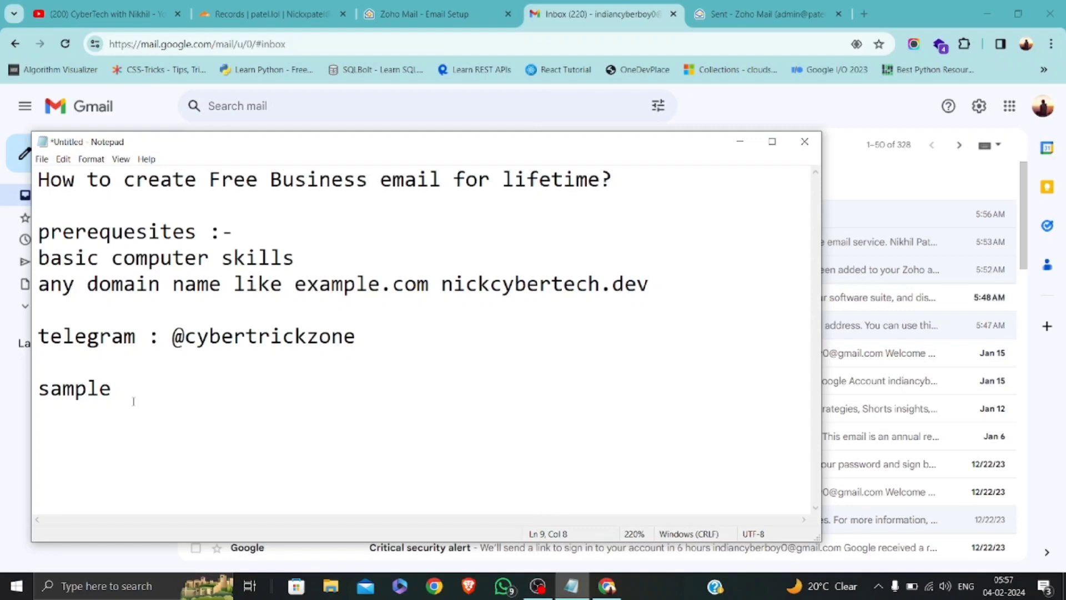
pyautogui.press('BackSpace')
pyautogui.press('BackSpace')
pyautogui.press('BackSpace')
pyautogui.press('BackSpace')
pyautogui.press('BackSpace')
pyautogui.press('BackSpace')
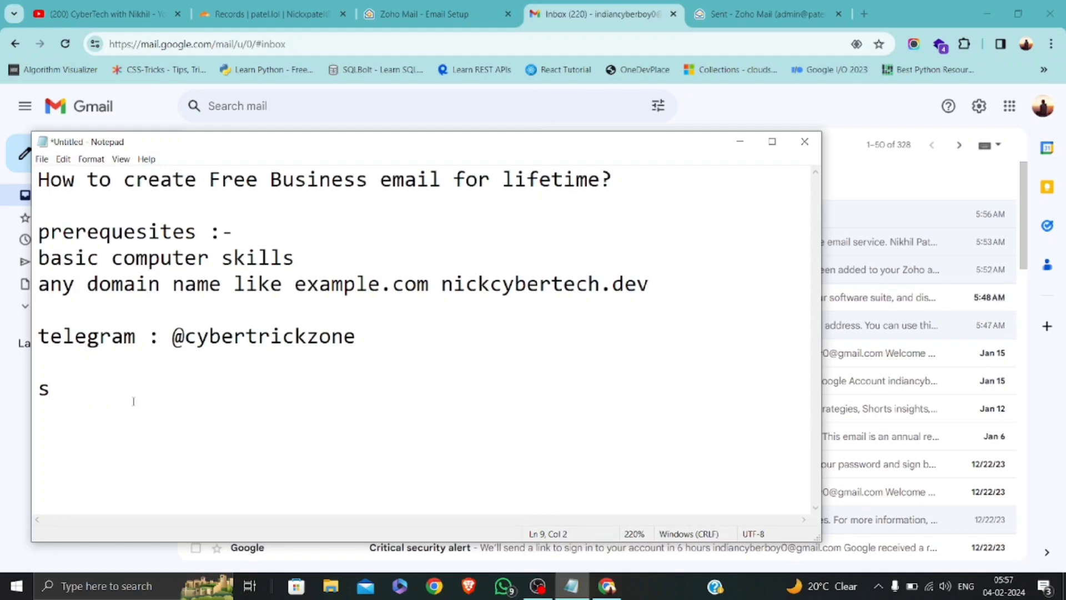
pyautogui.click(117, 4)
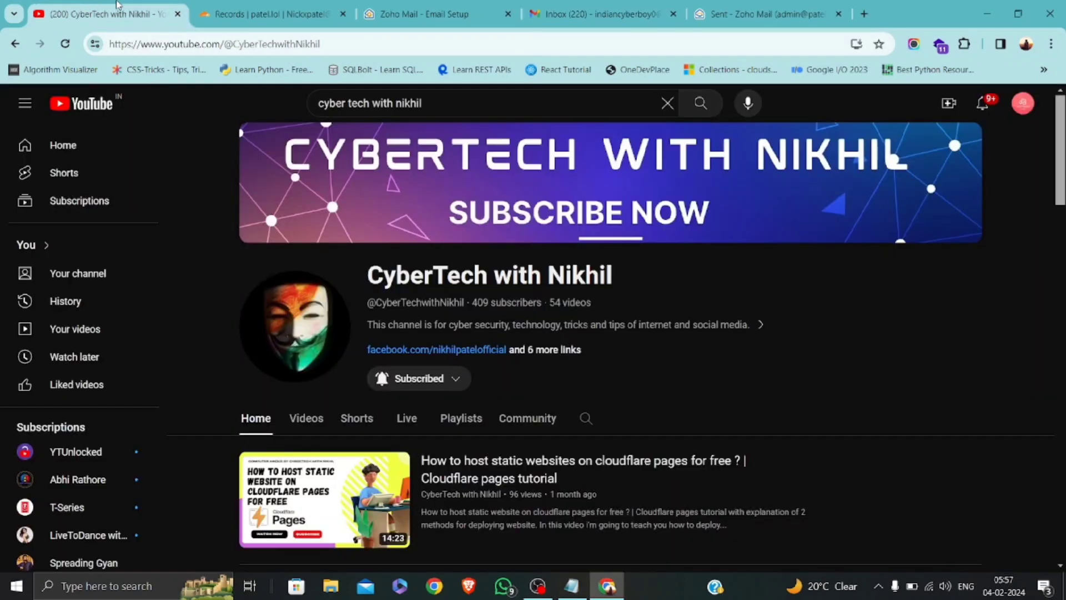